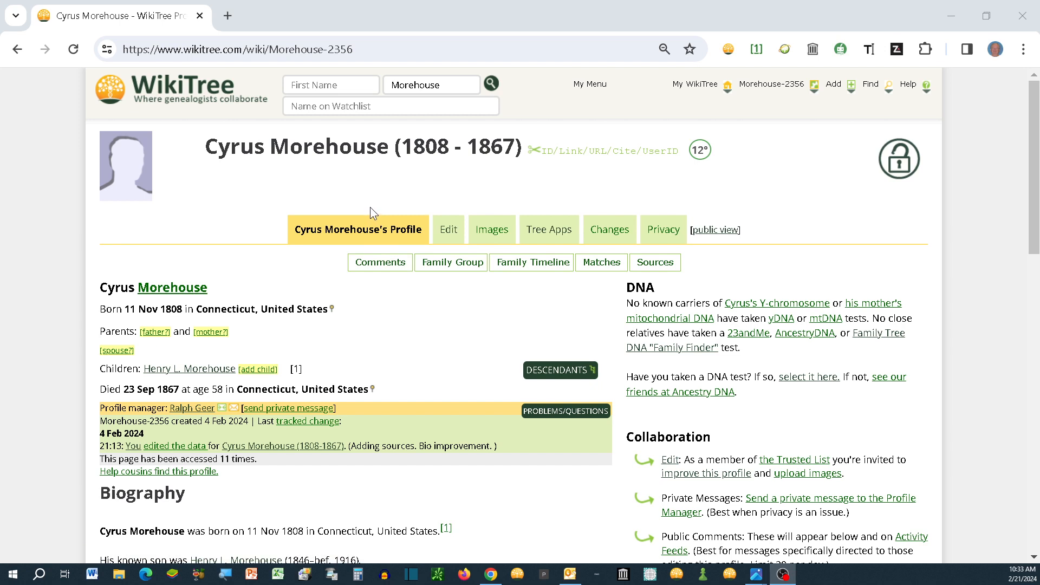
# Search for existing profiles using the wife's first name with the husband's last name.
pyautogui.click(343, 87)
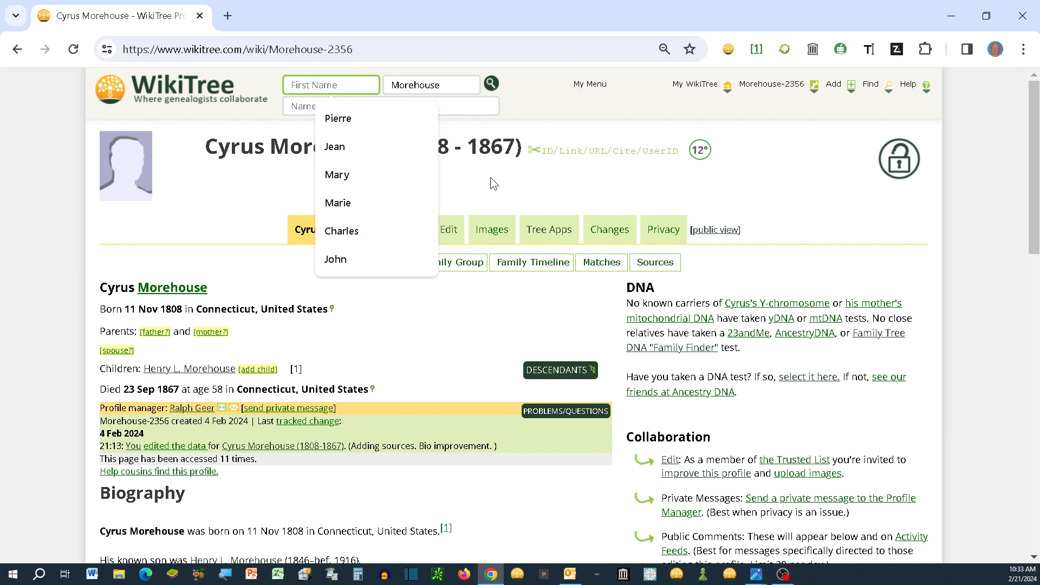
pyautogui.write('Cor')
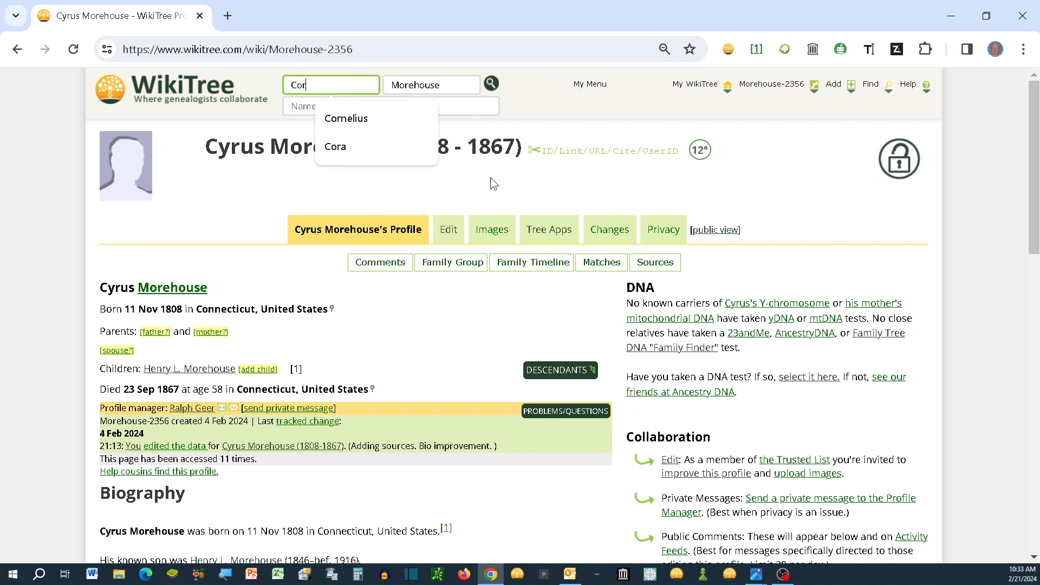
pyautogui.write('nelia')
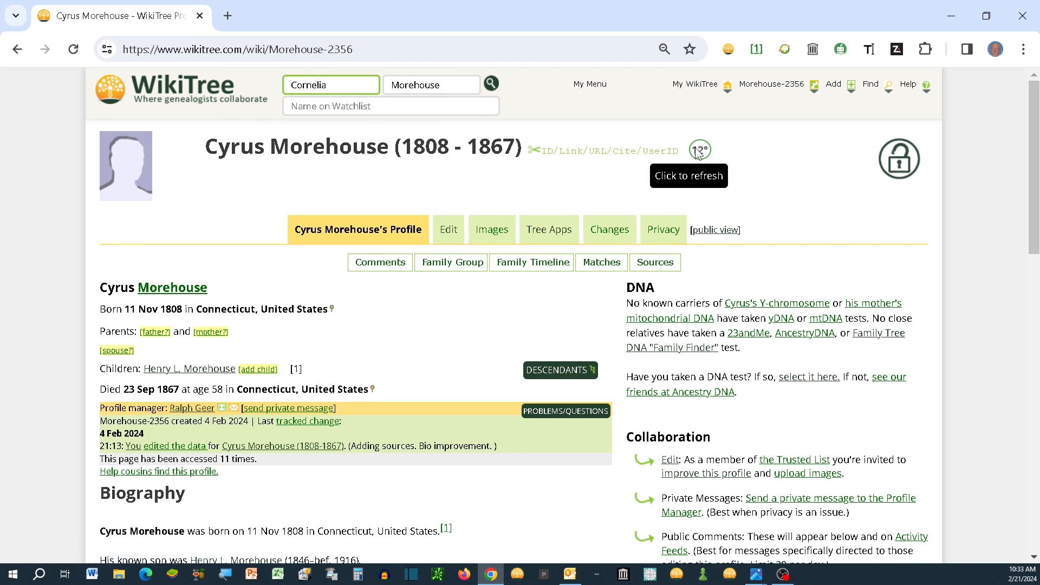
pyautogui.click(491, 84)
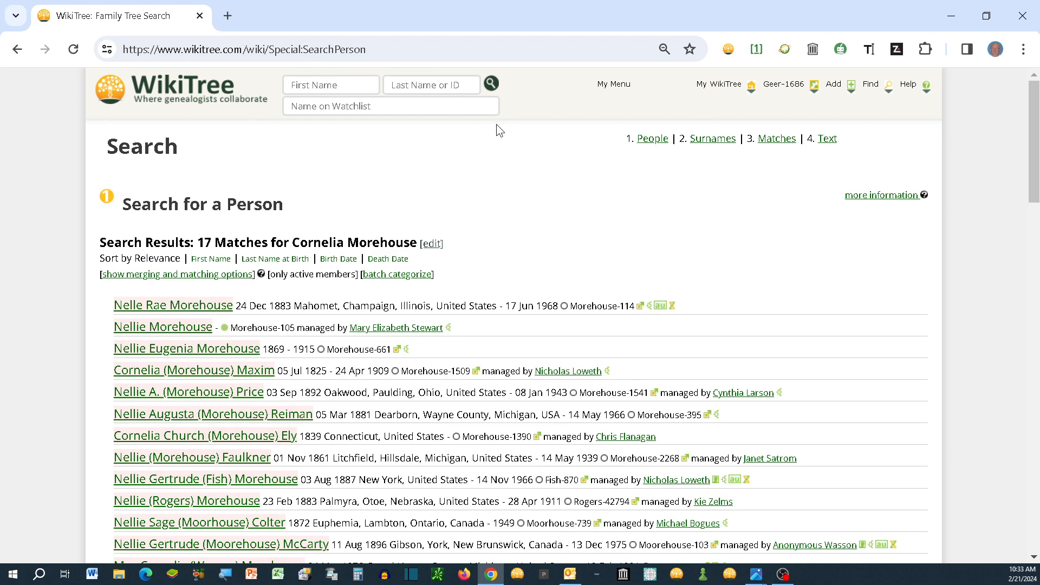
# Sort the person search results by birth date and check them for an existing profile of the wife.
pyautogui.scroll(-4, 494, 132)
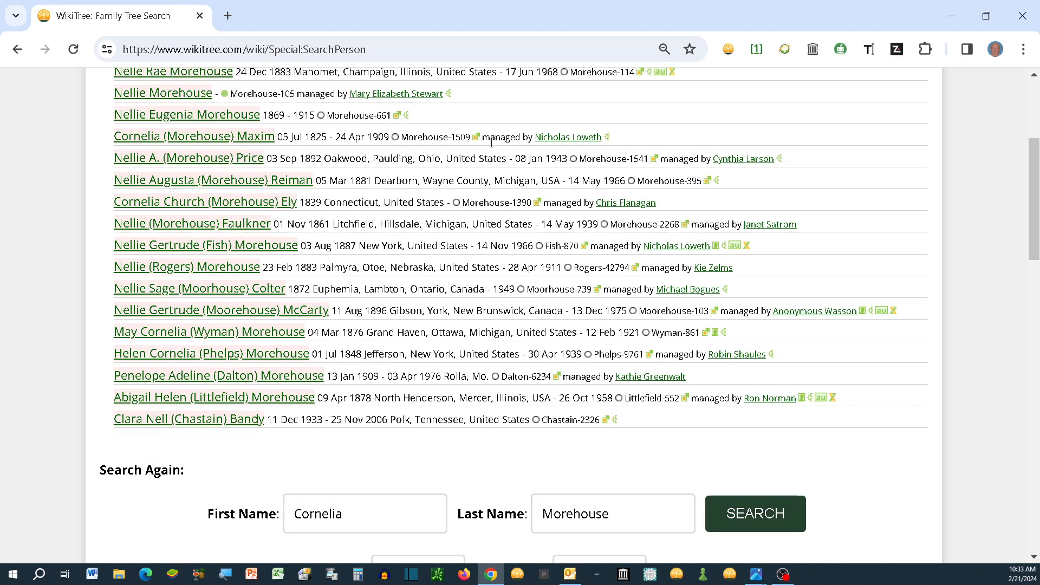
pyautogui.scroll(1, 347, 188)
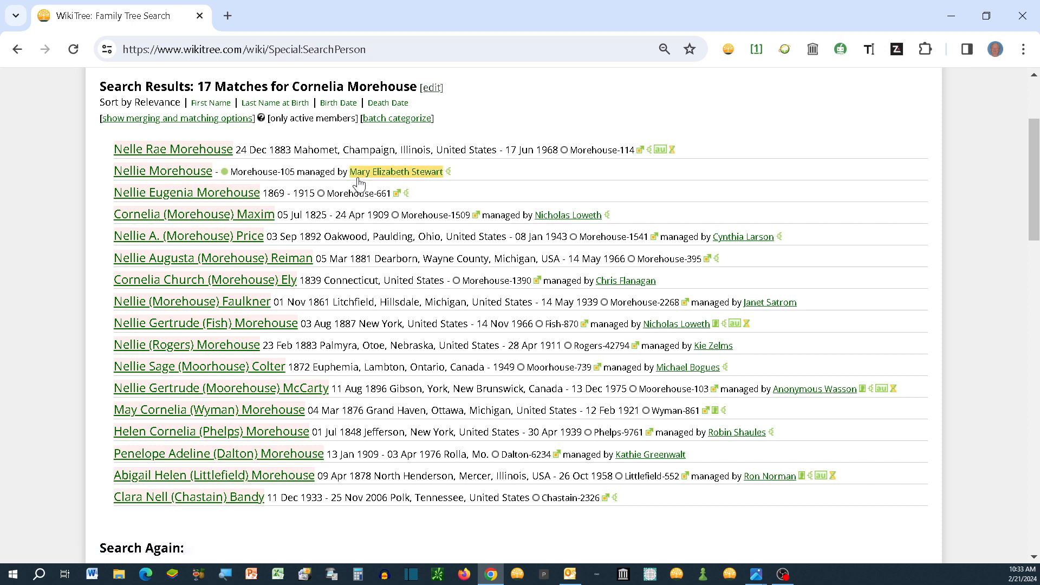
pyautogui.click(335, 104)
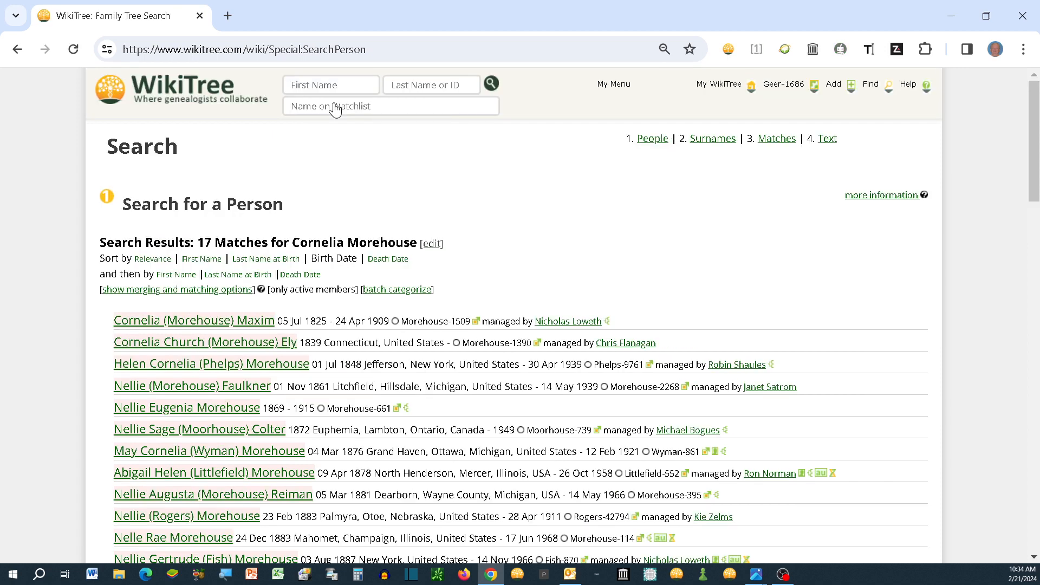
pyautogui.scroll(-2, 474, 178)
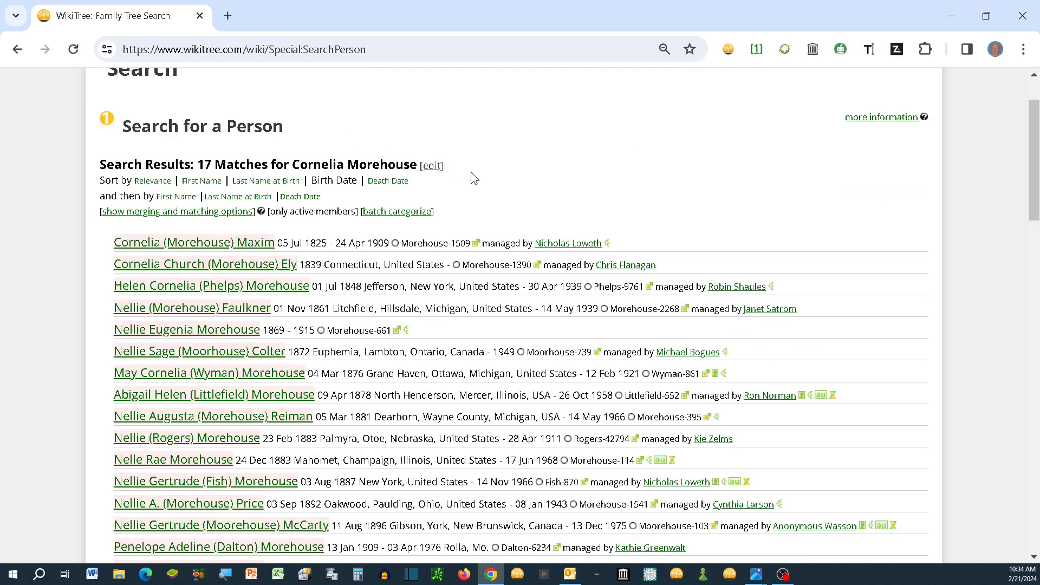
pyautogui.scroll(-2, 474, 179)
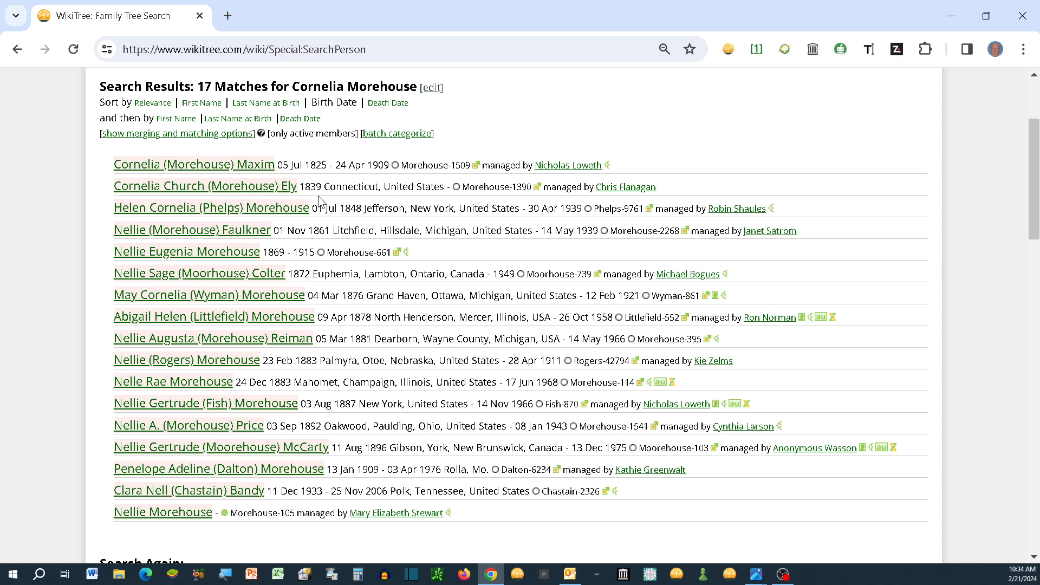
# Return to the husband's profile and start creating a new profile for his spouse.
pyautogui.click(18, 50)
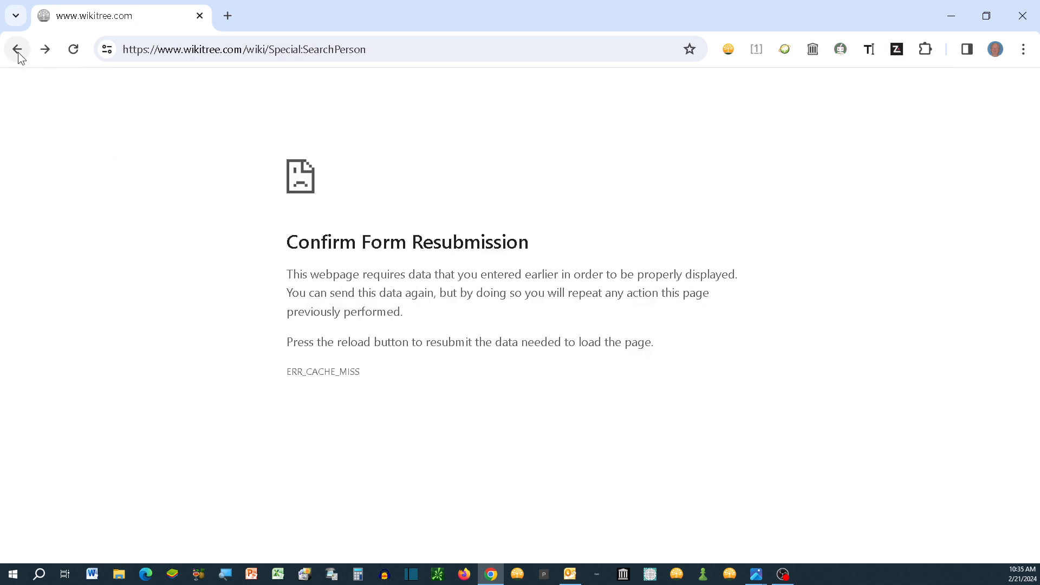
pyautogui.click(18, 54)
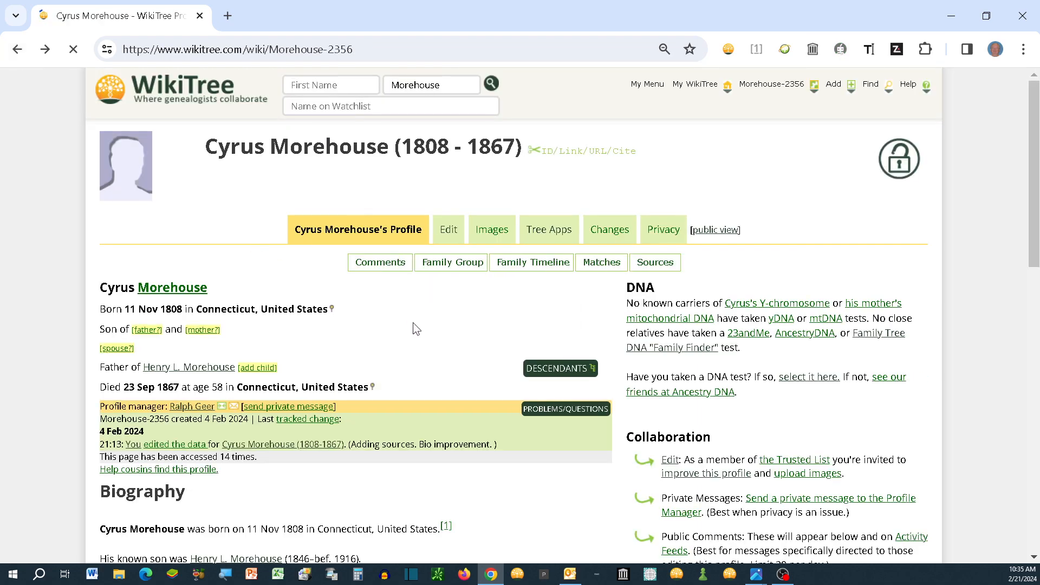
pyautogui.scroll(-1, 408, 322)
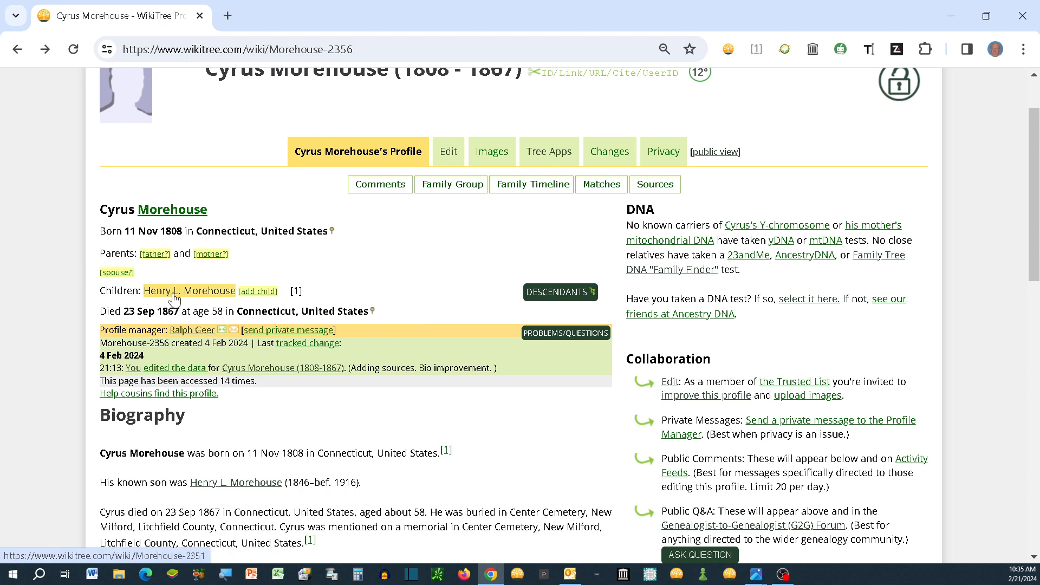
pyautogui.moveTo(174, 298)
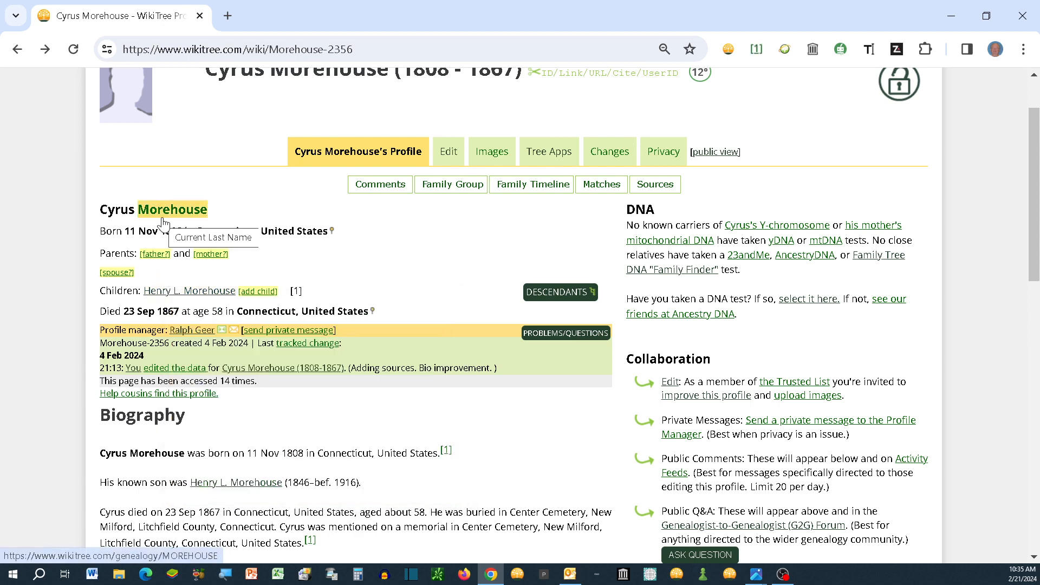
pyautogui.click(117, 273)
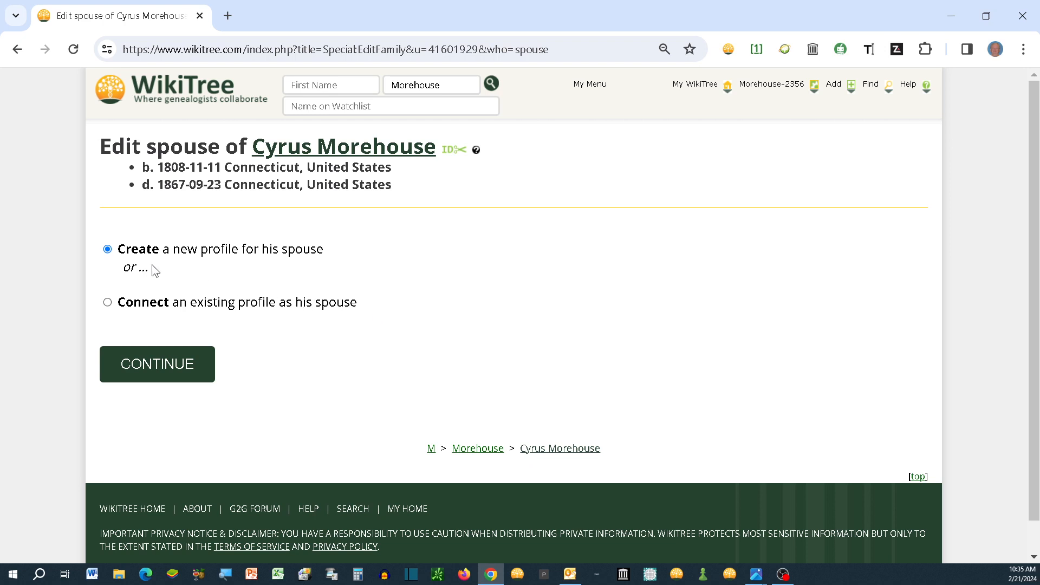
pyautogui.click(166, 362)
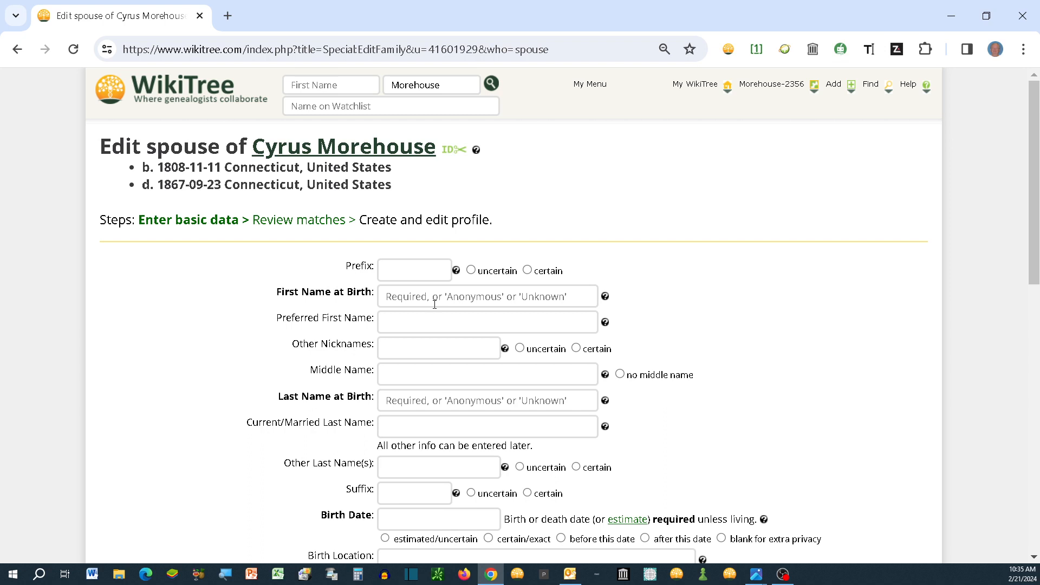
# Enter the spouse's first name at birth and fill in her surname as the current/married last name.
pyautogui.click(406, 297)
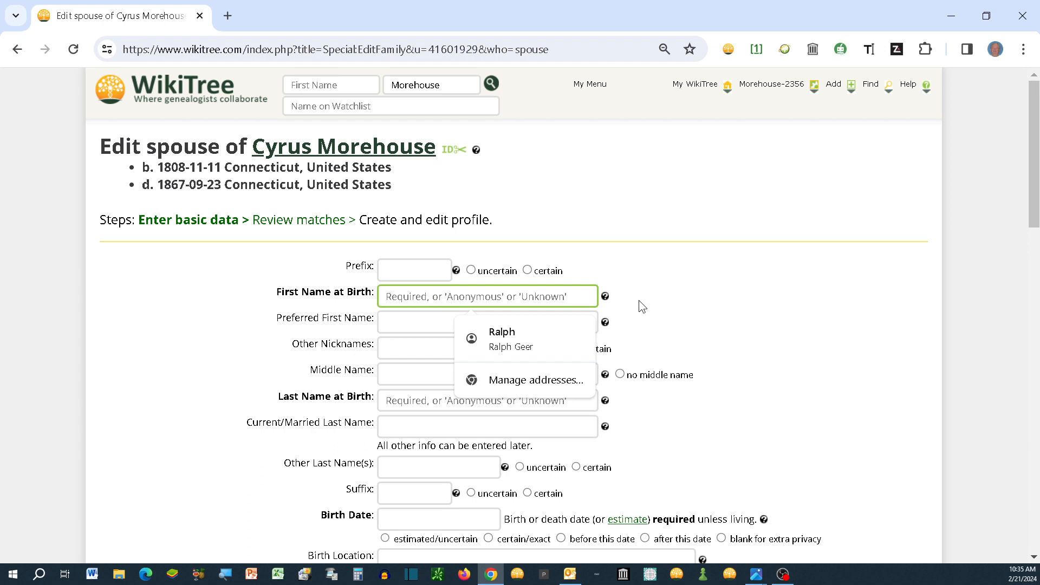
pyautogui.write('Cornelia')
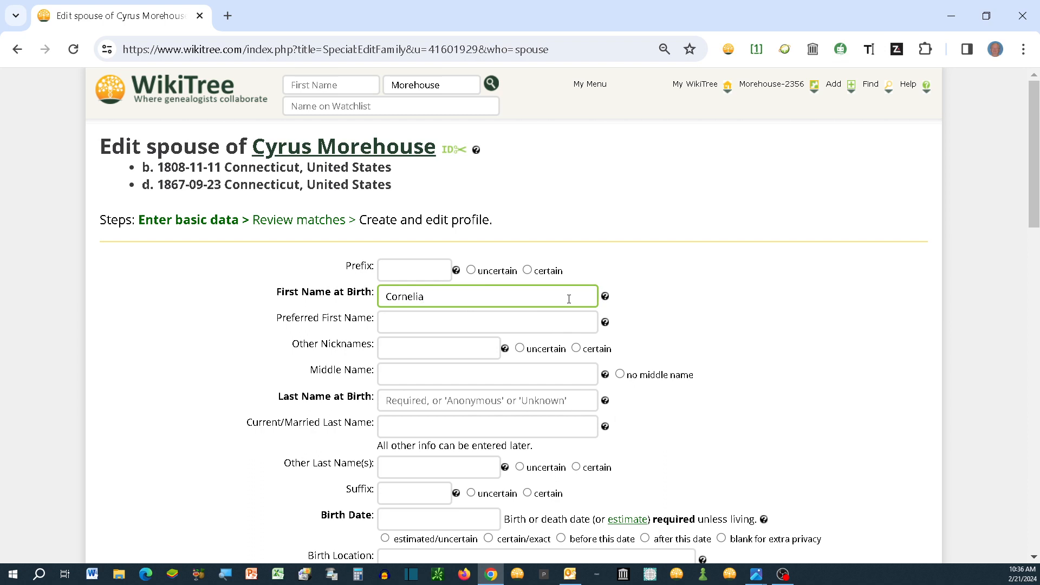
pyautogui.click(411, 427)
pyautogui.write('C')
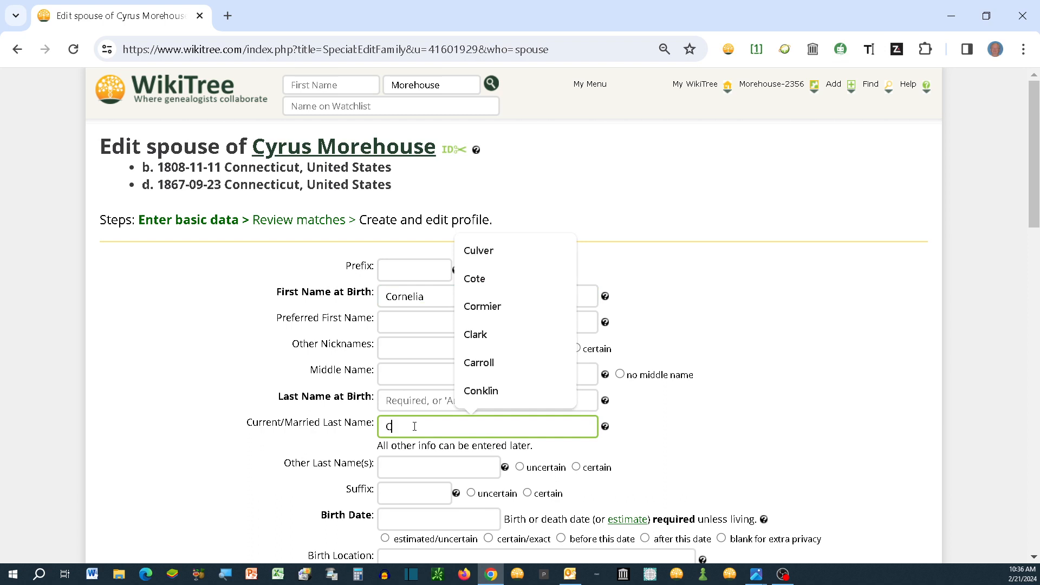
pyautogui.write('anfe')
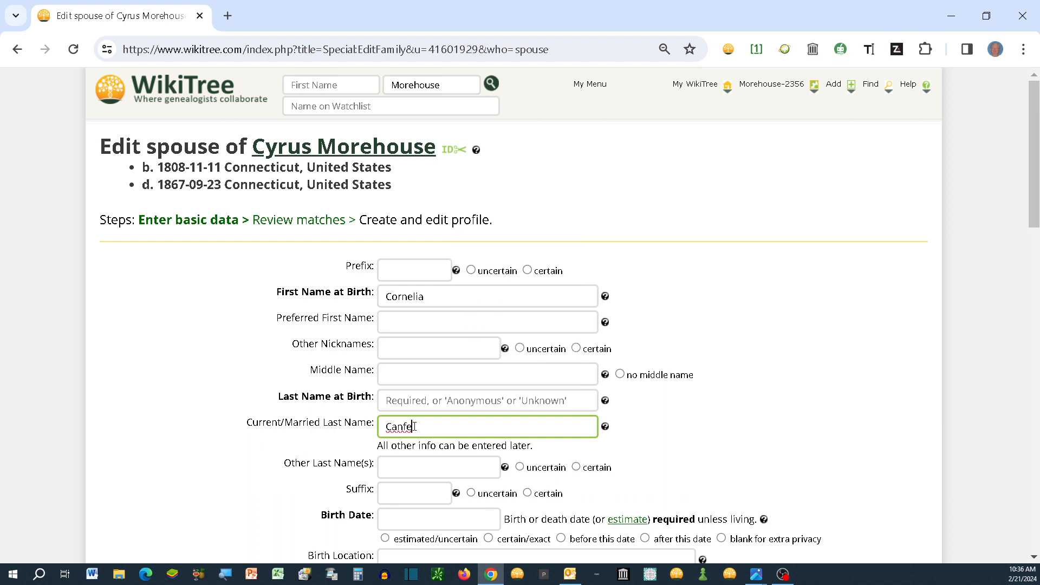
pyautogui.write('l')
pyautogui.press('BackSpace')
pyautogui.press('BackSpace')
pyautogui.write('ield')
# Enter the spouse's birth year and mark it as estimated/uncertain.
pyautogui.scroll(-1, 455, 433)
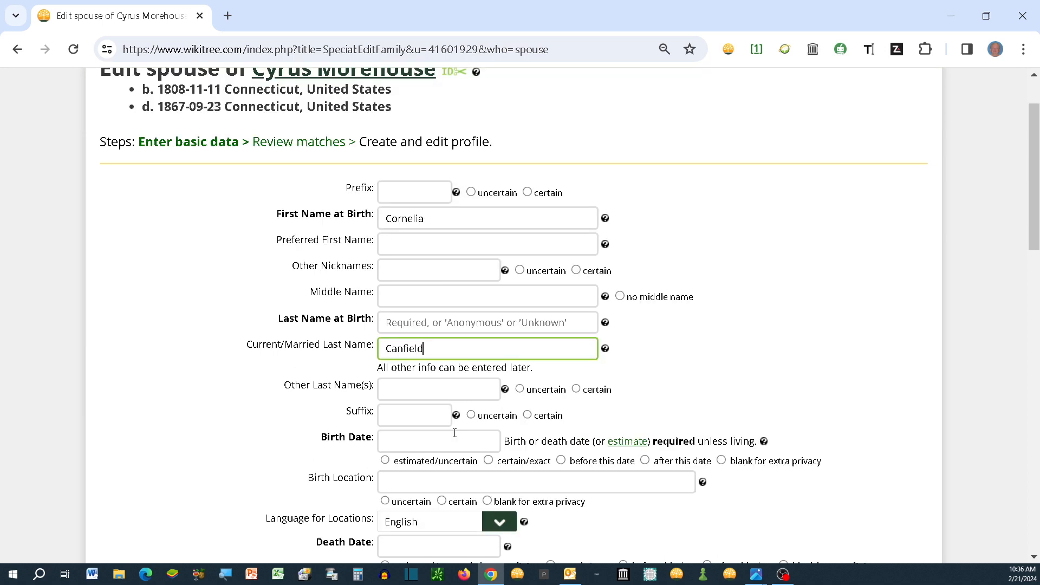
pyautogui.click(408, 445)
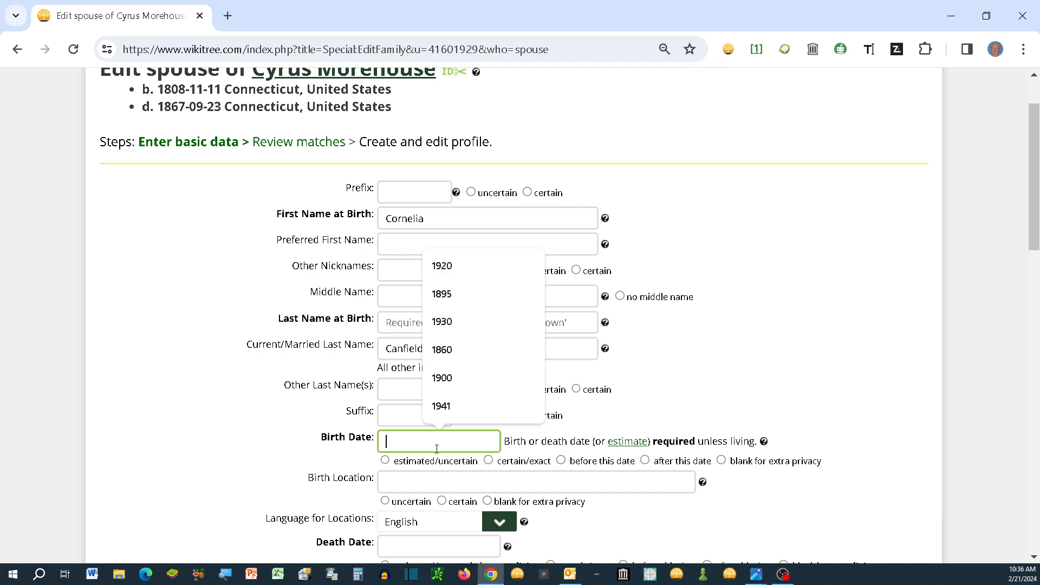
pyautogui.write('1811')
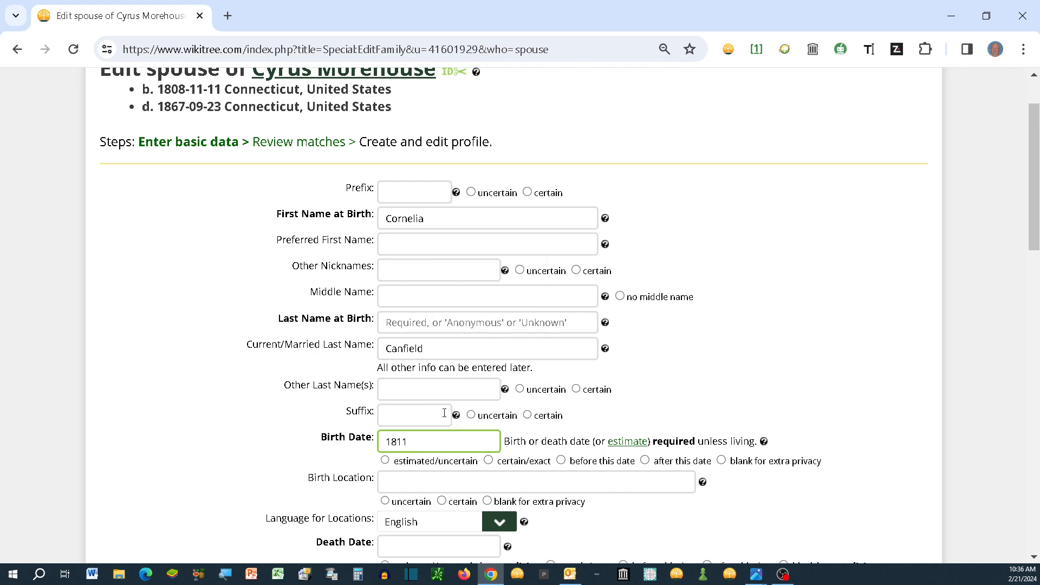
pyautogui.click(385, 460)
# Add the source "From a family collection in my possession." below the references tag in the biography text.
pyautogui.scroll(-4, 403, 466)
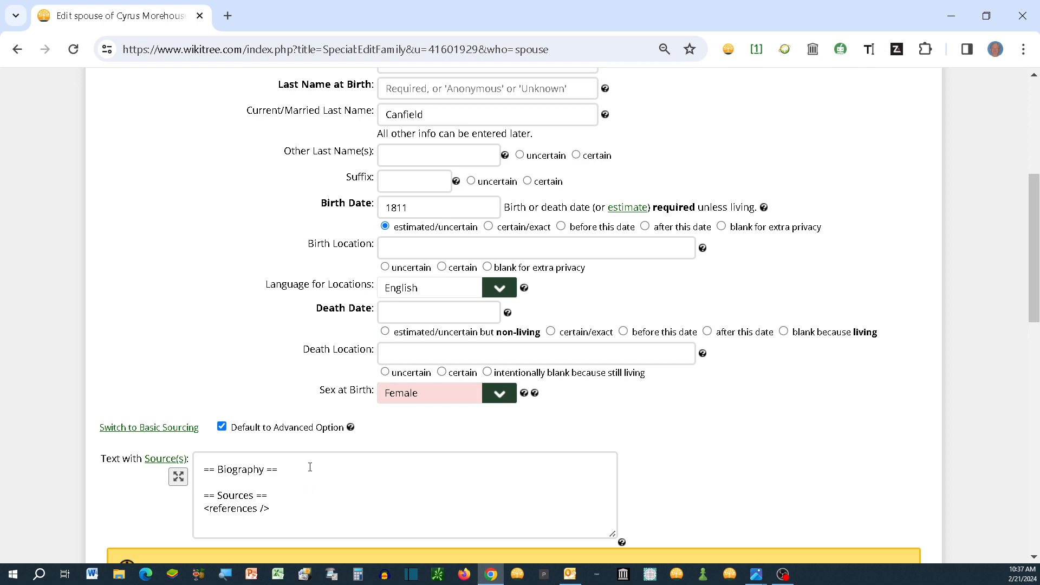
pyautogui.scroll(-1, 310, 467)
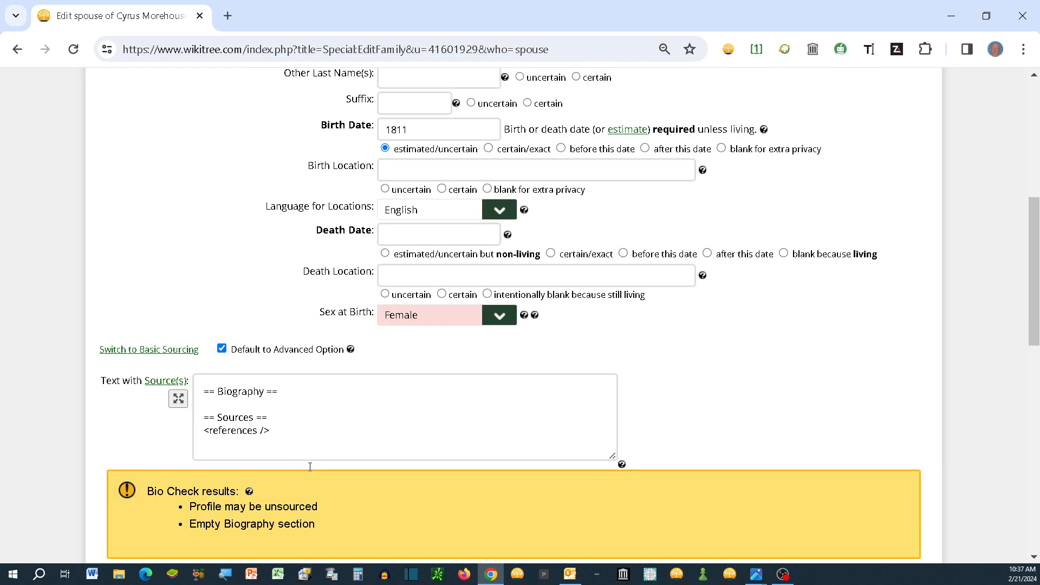
pyautogui.click(234, 450)
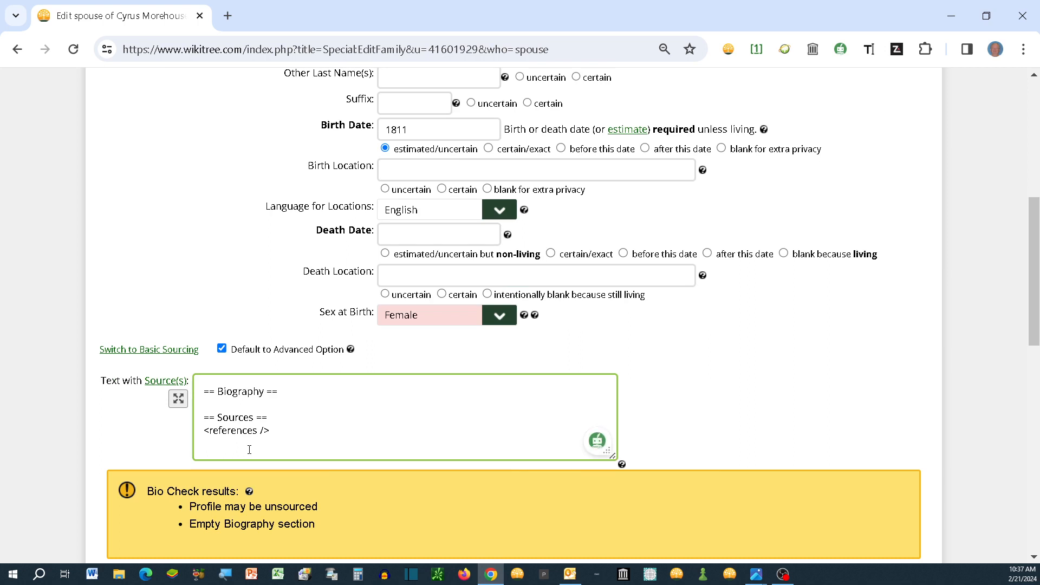
pyautogui.write('faf')
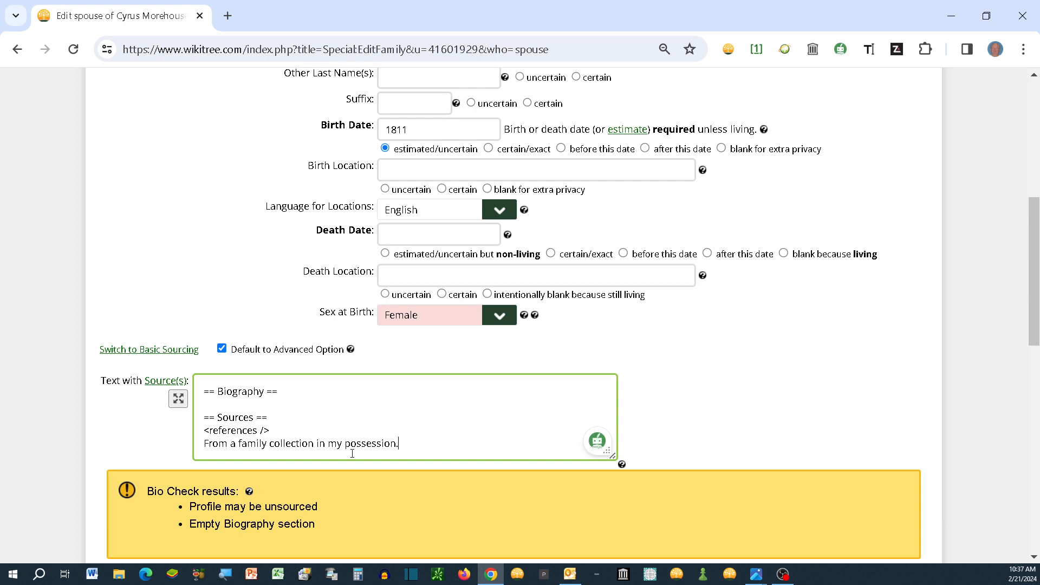
# Mark the husband's listed son as a child of the new spouse.
pyautogui.scroll(-3, 352, 453)
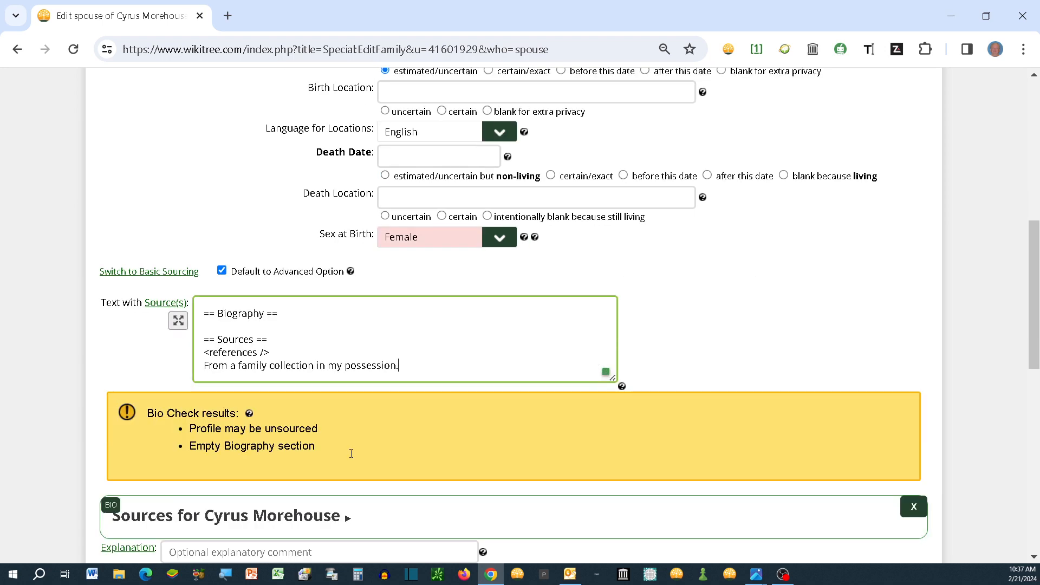
pyautogui.scroll(-1, 350, 452)
pyautogui.scroll(-1, 350, 453)
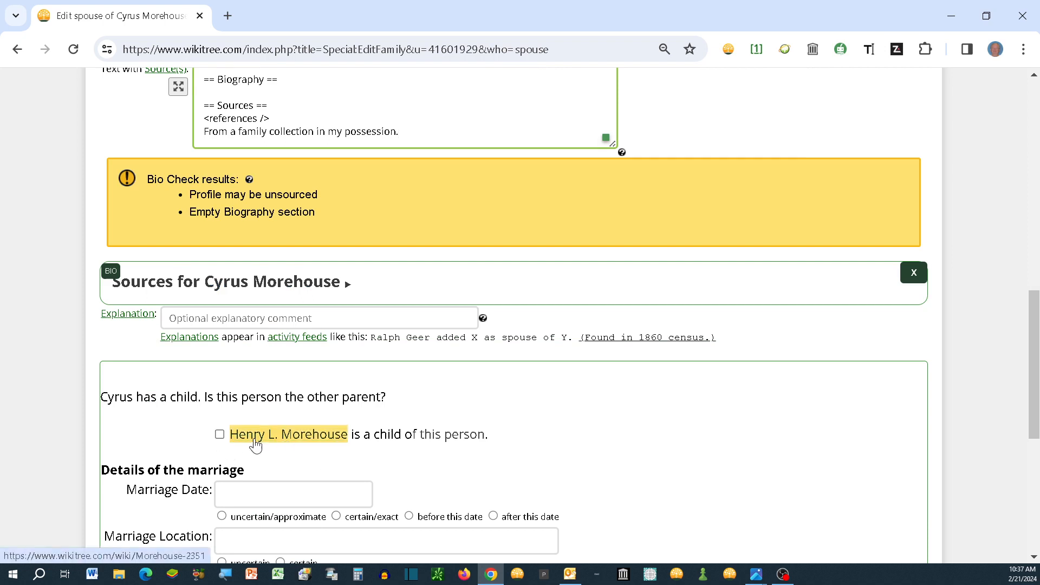
pyautogui.click(219, 434)
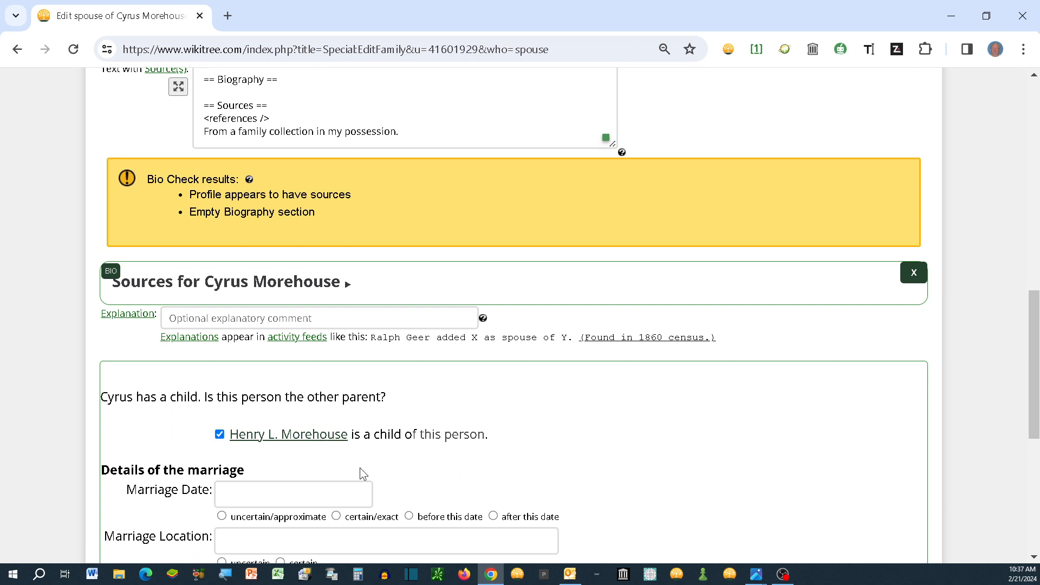
# Set the marriage date to 1830 as uncertain/approximate and submit the spouse's basic data.
pyautogui.scroll(-1, 366, 470)
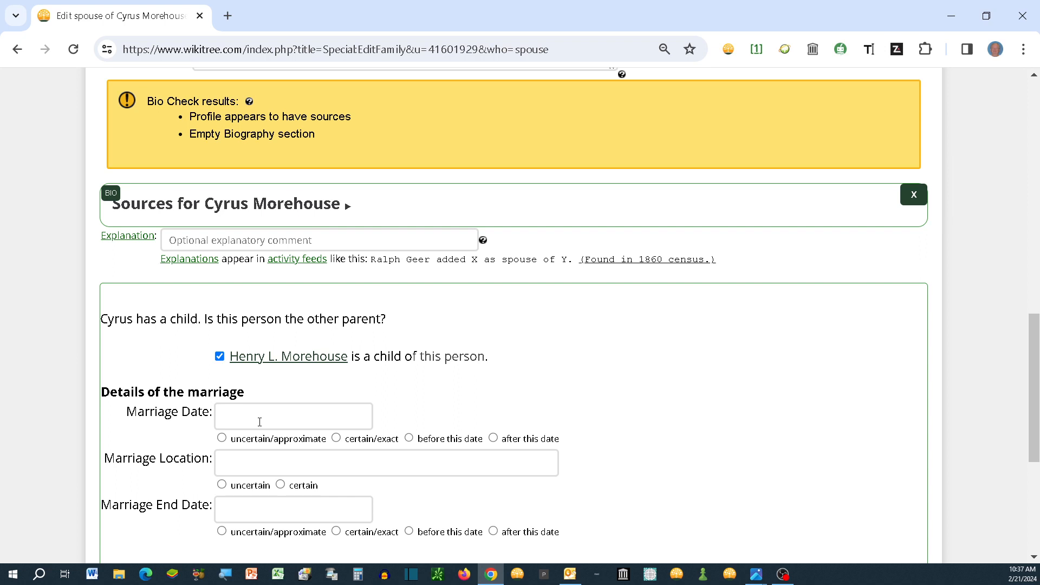
pyautogui.click(259, 423)
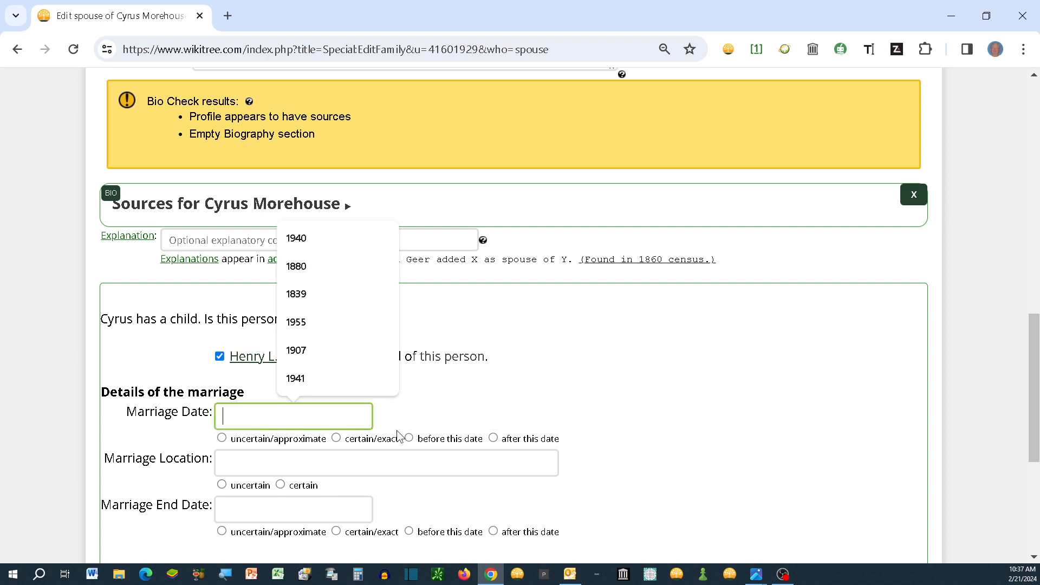
pyautogui.write('1830')
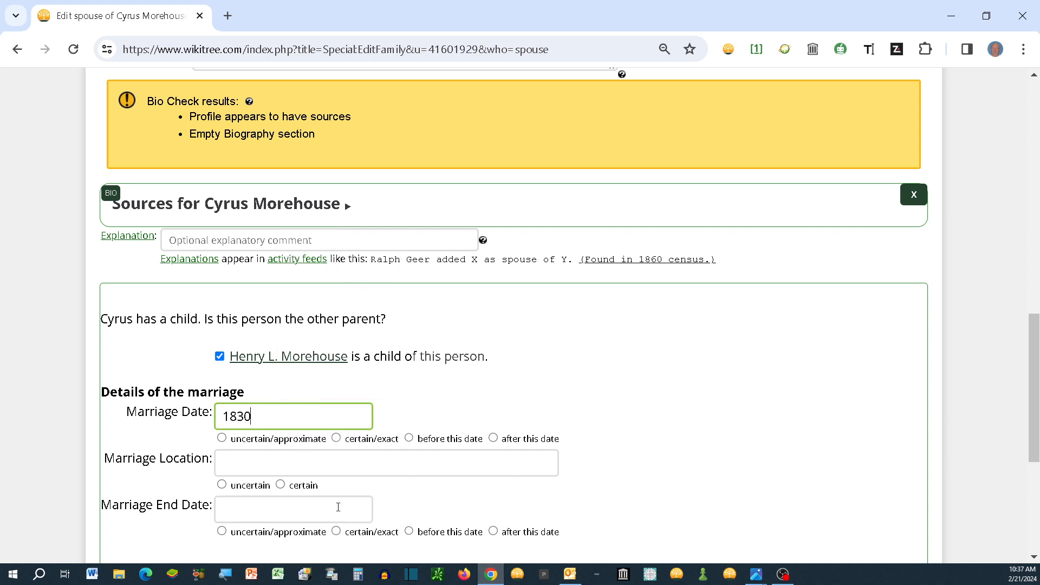
pyautogui.click(222, 438)
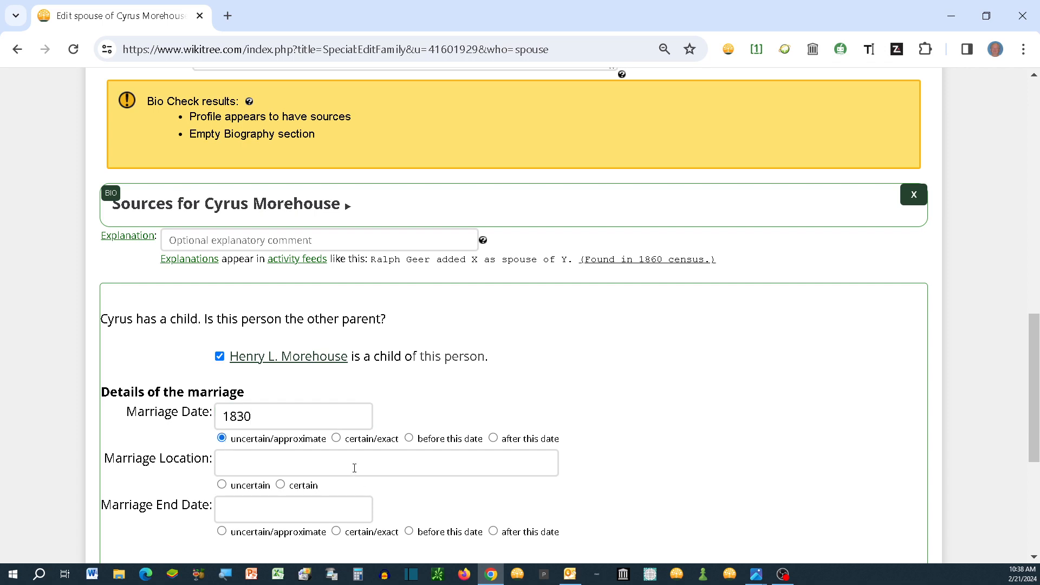
pyautogui.scroll(-3, 354, 468)
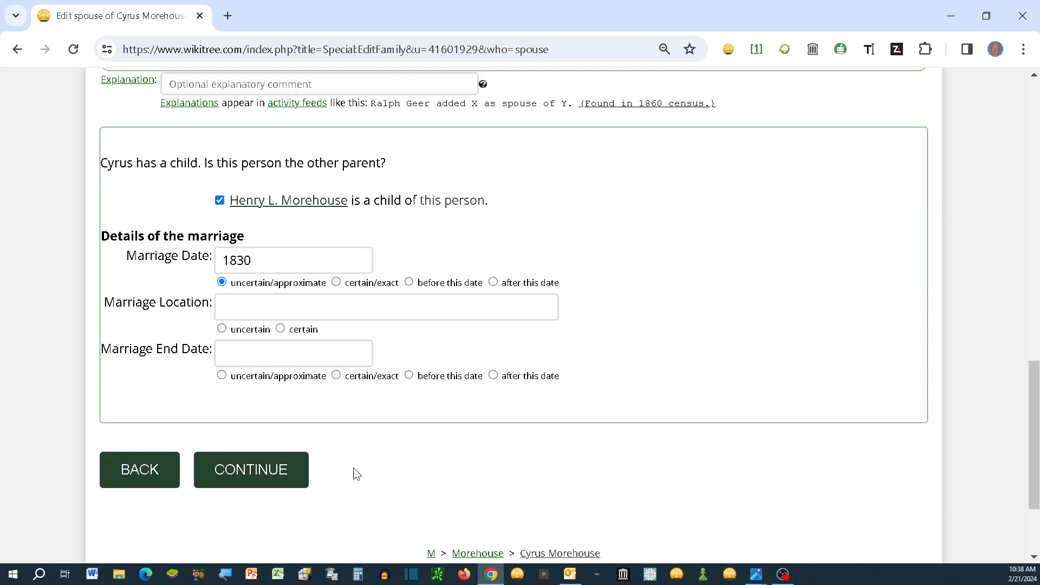
pyautogui.click(272, 479)
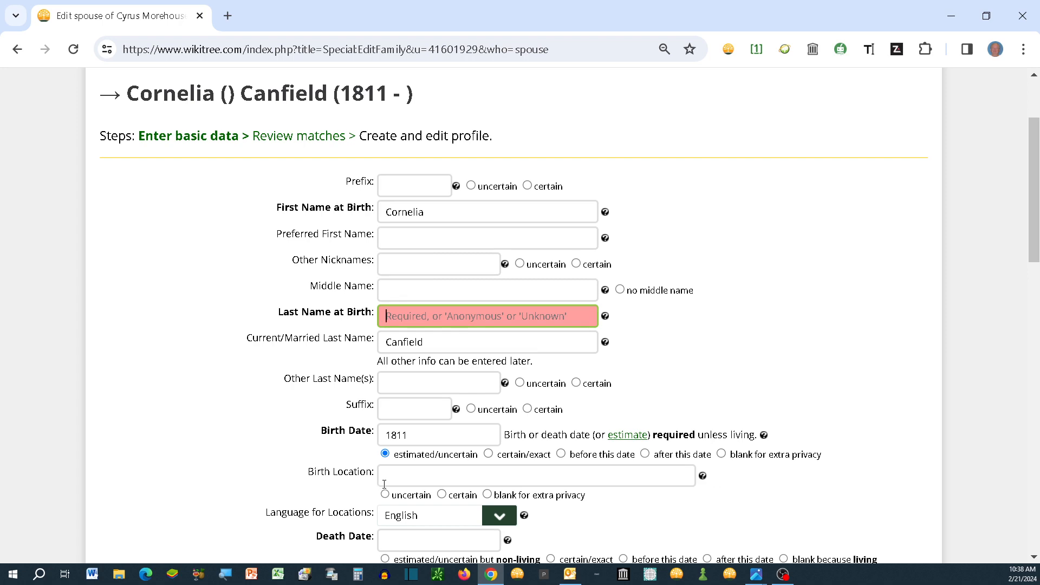
# Fill in the wife's maiden name as the required last name at birth.
pyautogui.scroll(-20, 383, 482)
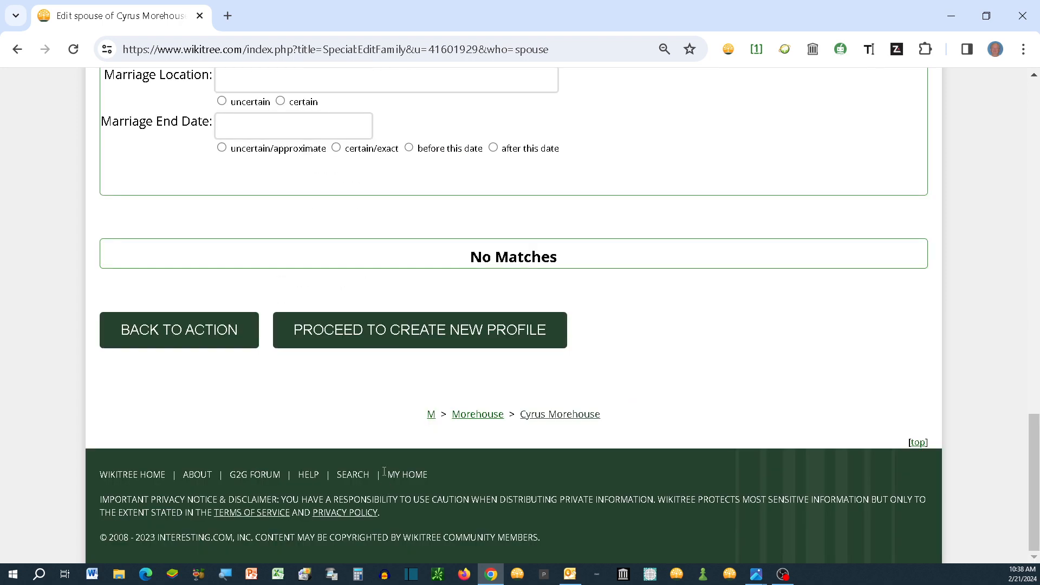
pyautogui.scroll(4, 383, 476)
pyautogui.scroll(3, 383, 474)
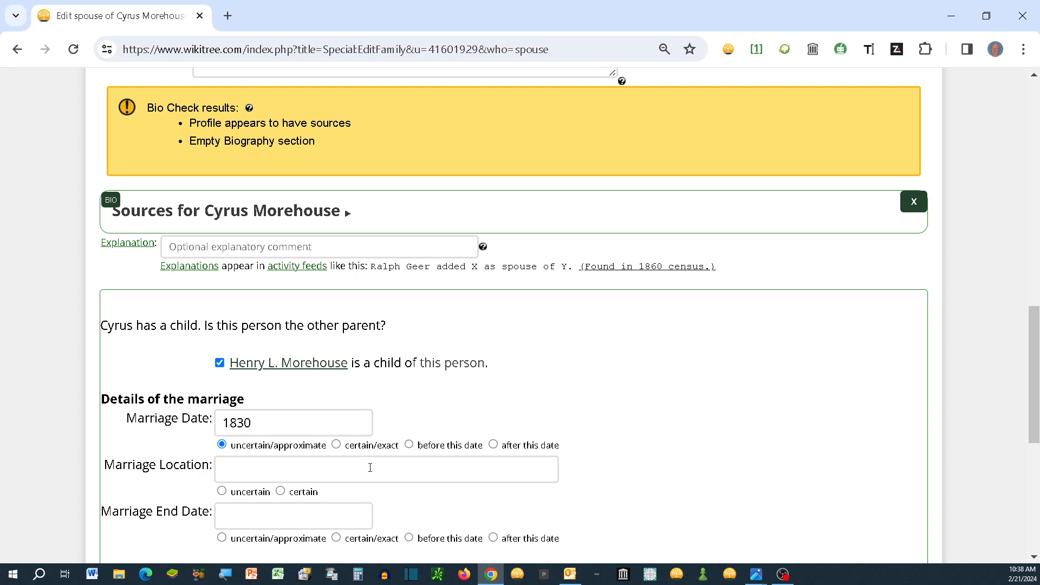
pyautogui.scroll(6, 369, 467)
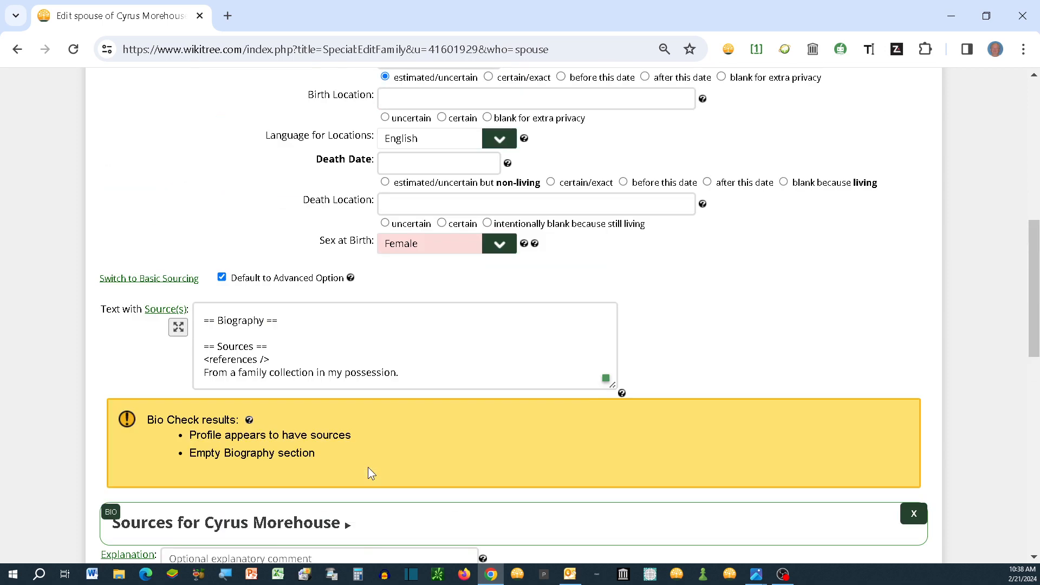
pyautogui.scroll(6, 368, 467)
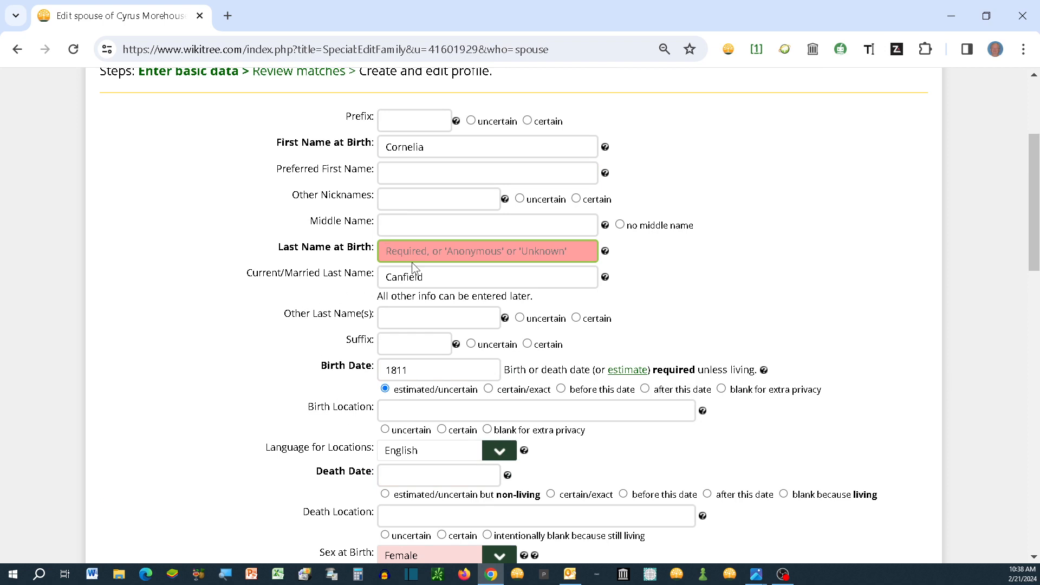
pyautogui.click(395, 242)
pyautogui.click(393, 250)
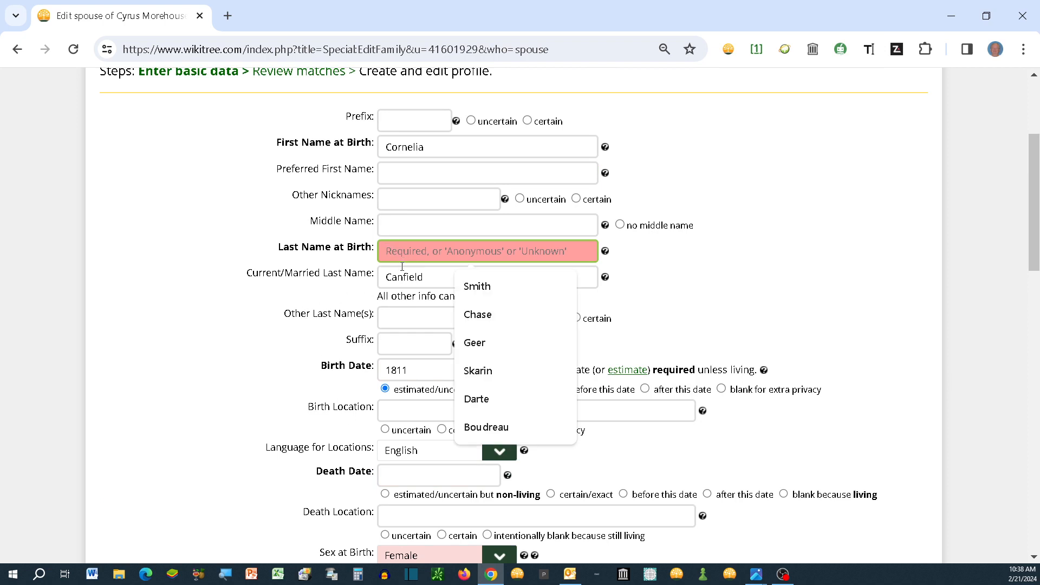
pyautogui.write('Canfiel')
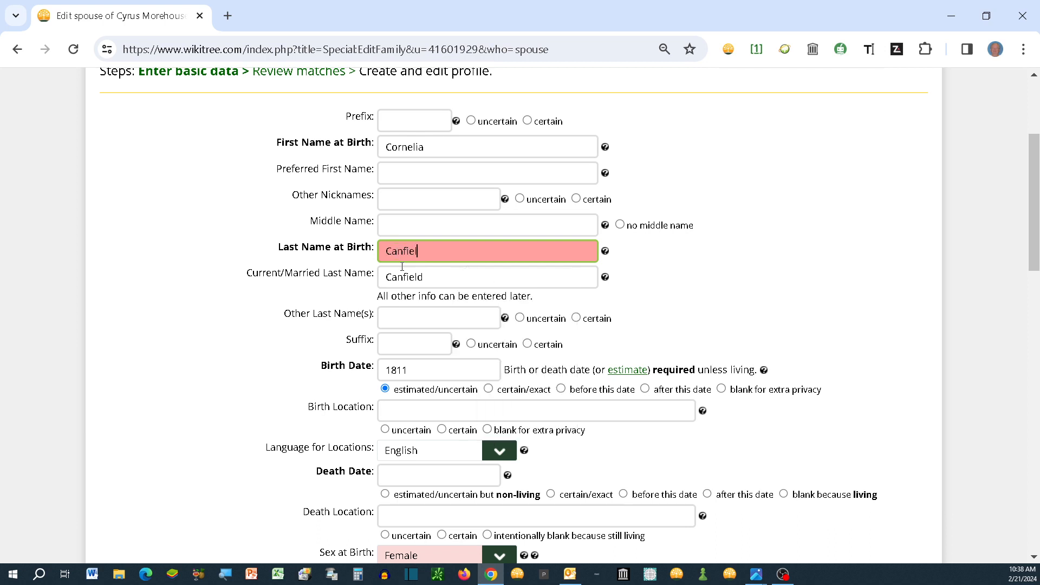
pyautogui.write('d')
# Replace the wife's current/married last name with her husband's surname.
pyautogui.press('Tab')
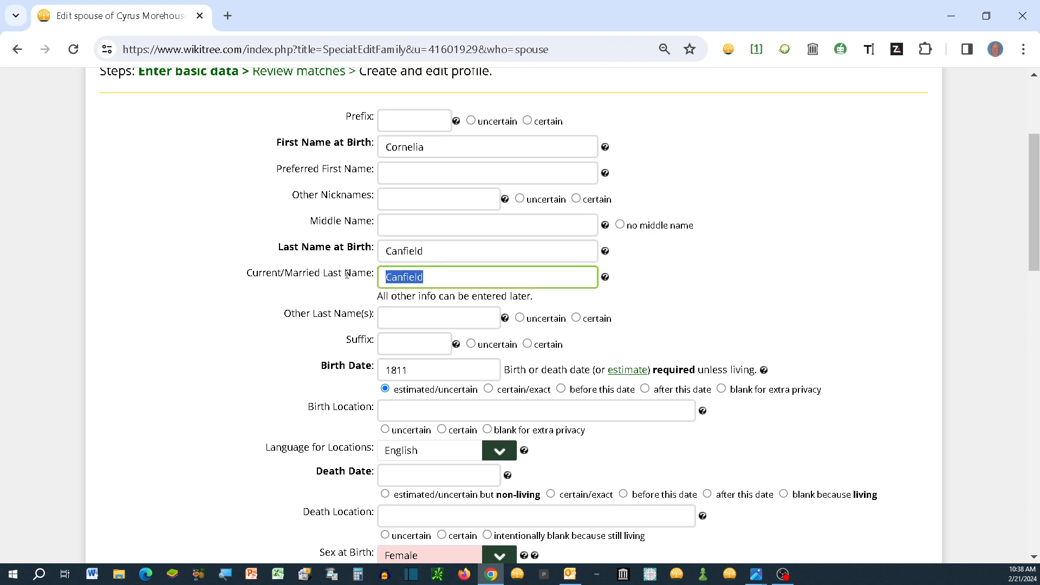
pyautogui.write('More')
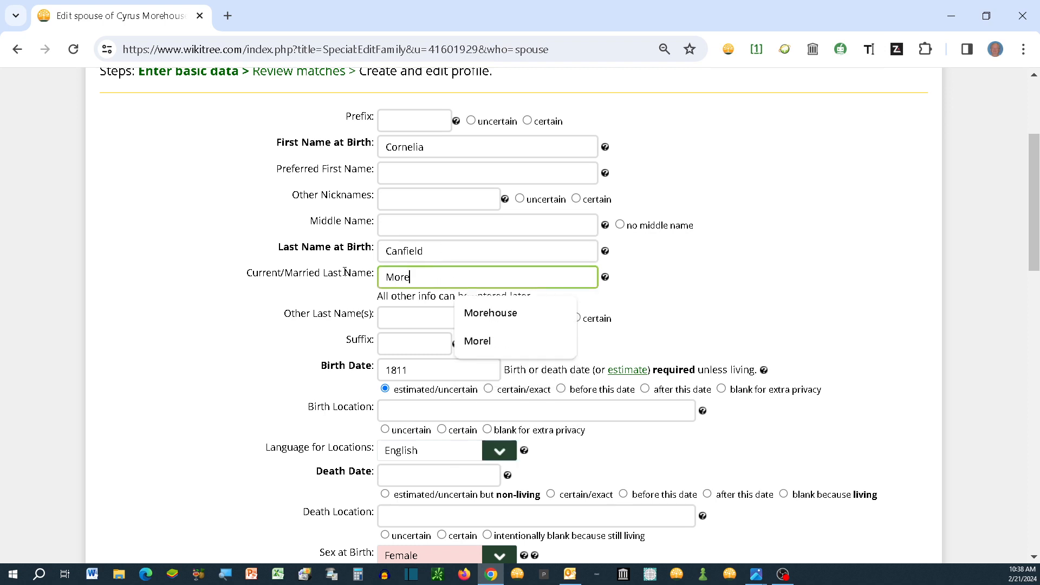
pyautogui.write('house')
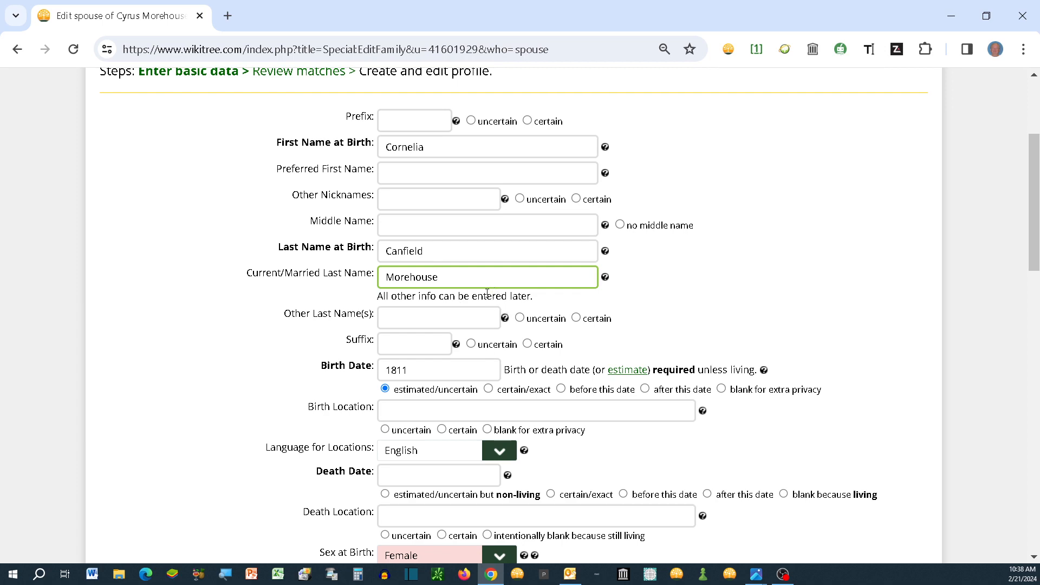
# Check the remaining spouse and marriage details, and proceed to create the new profile.
pyautogui.scroll(-5, 487, 293)
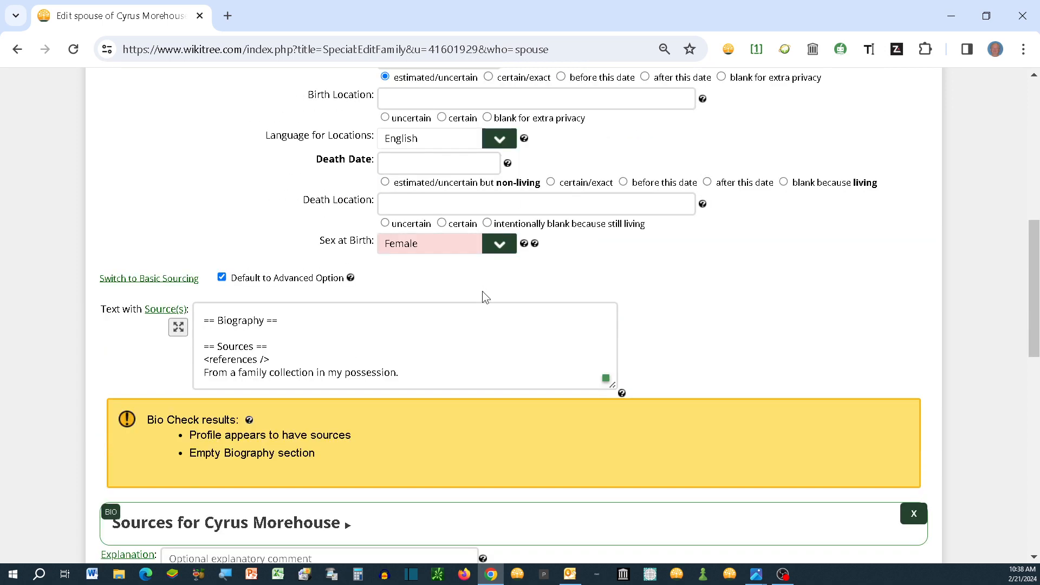
pyautogui.scroll(-4, 484, 297)
pyautogui.scroll(-1, 482, 291)
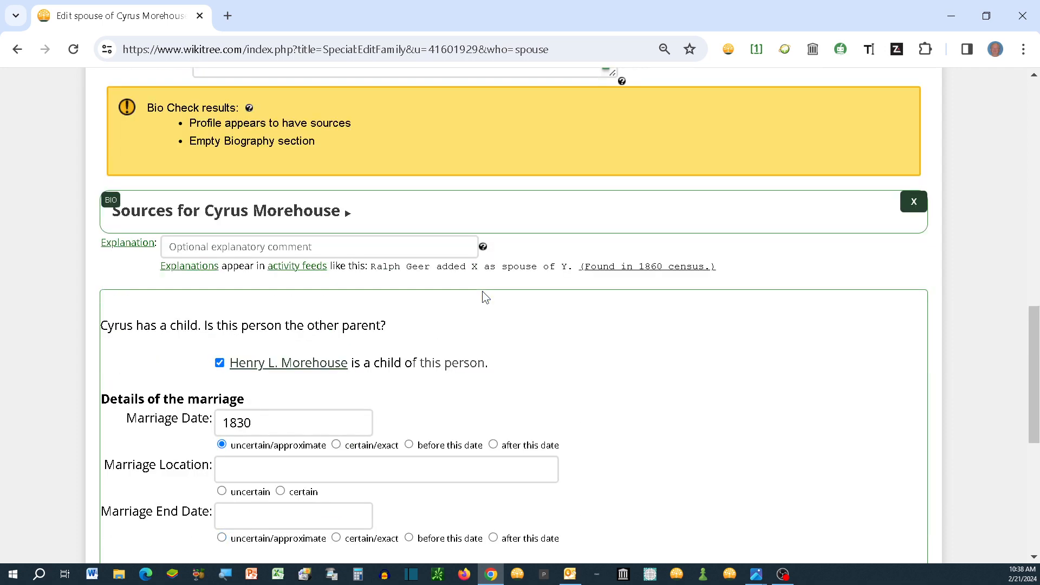
pyautogui.scroll(-4, 482, 291)
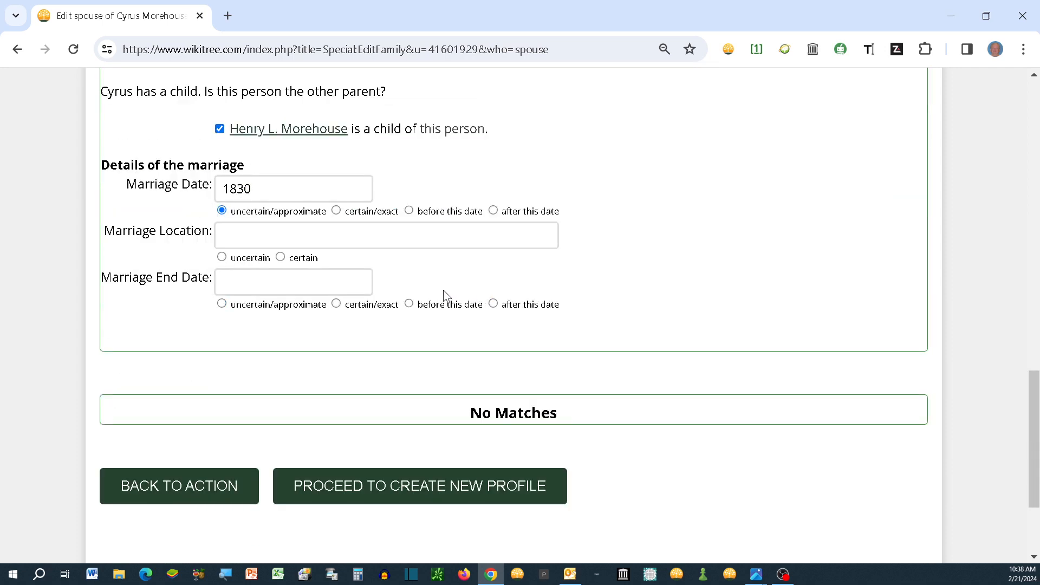
pyautogui.scroll(-2, 442, 297)
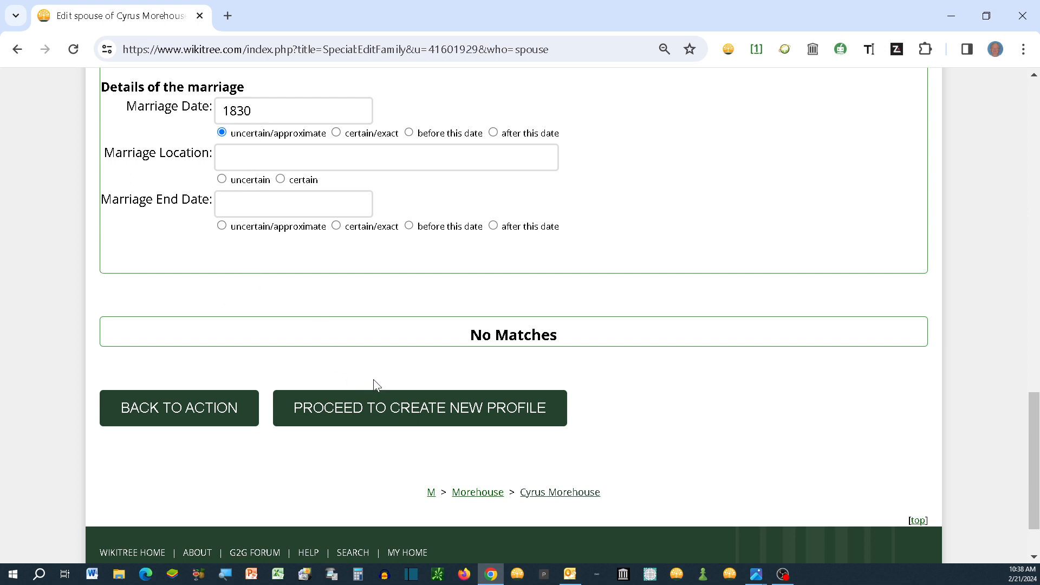
pyautogui.click(383, 412)
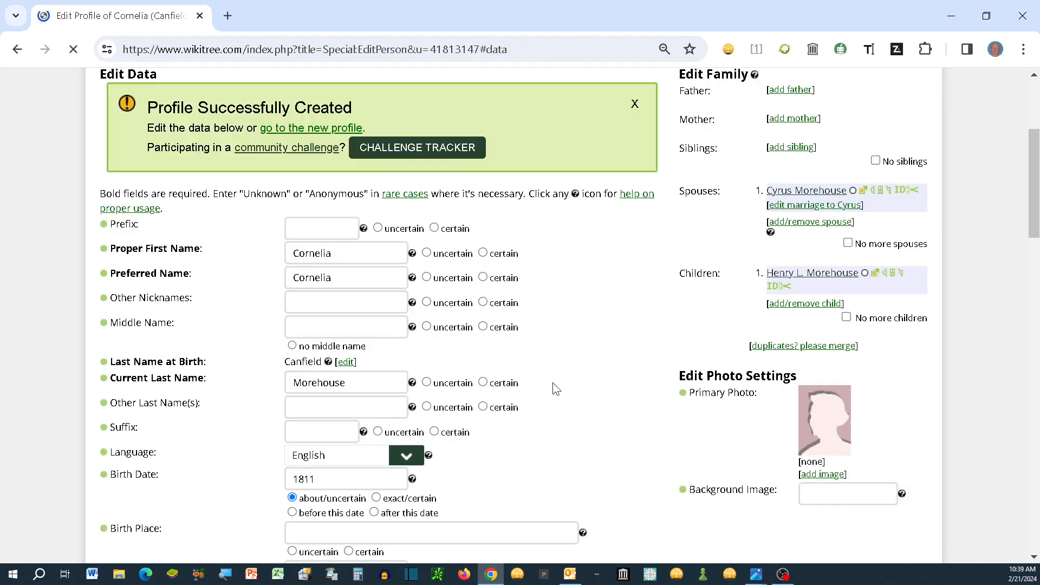
# Generate a biography for the new profile with Auto Bio.
pyautogui.scroll(-6, 558, 382)
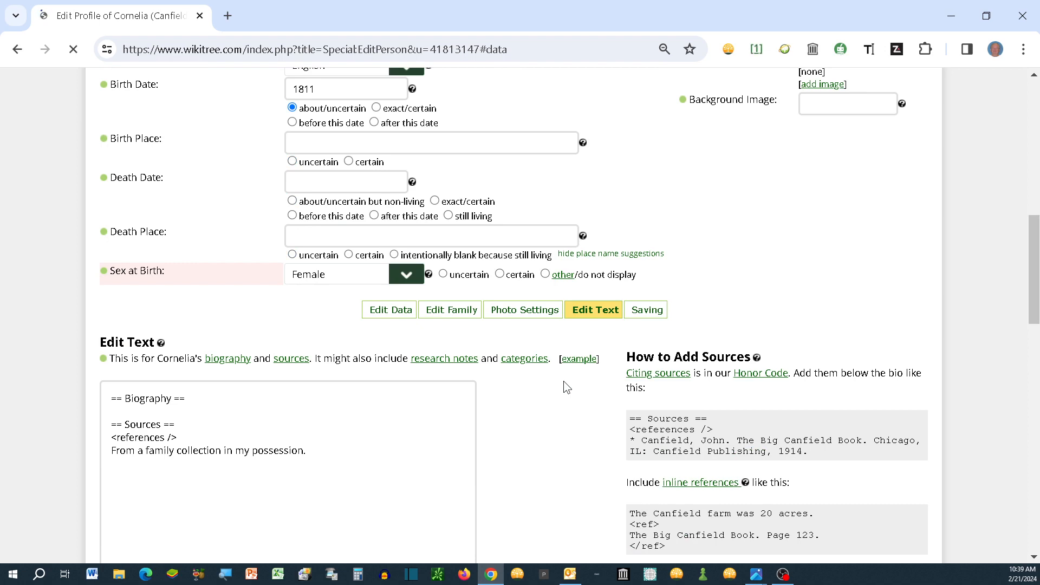
pyautogui.scroll(3, 563, 382)
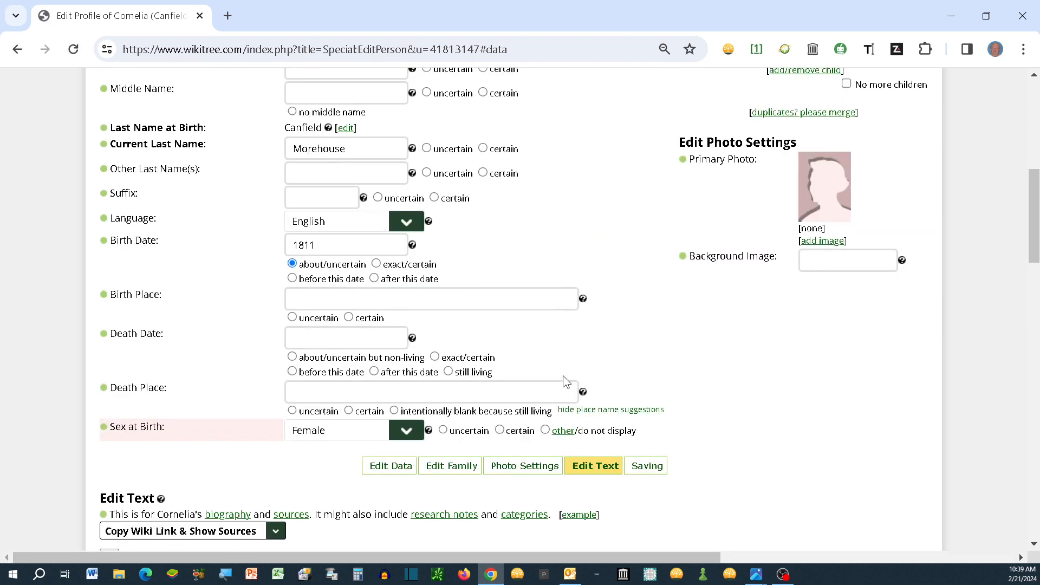
pyautogui.scroll(-5, 562, 377)
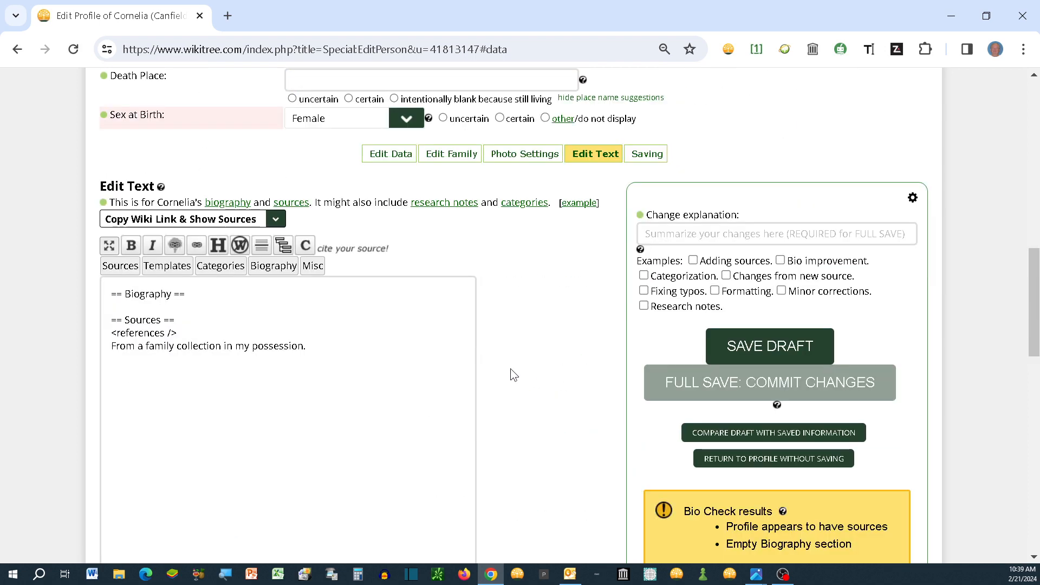
pyautogui.click(274, 268)
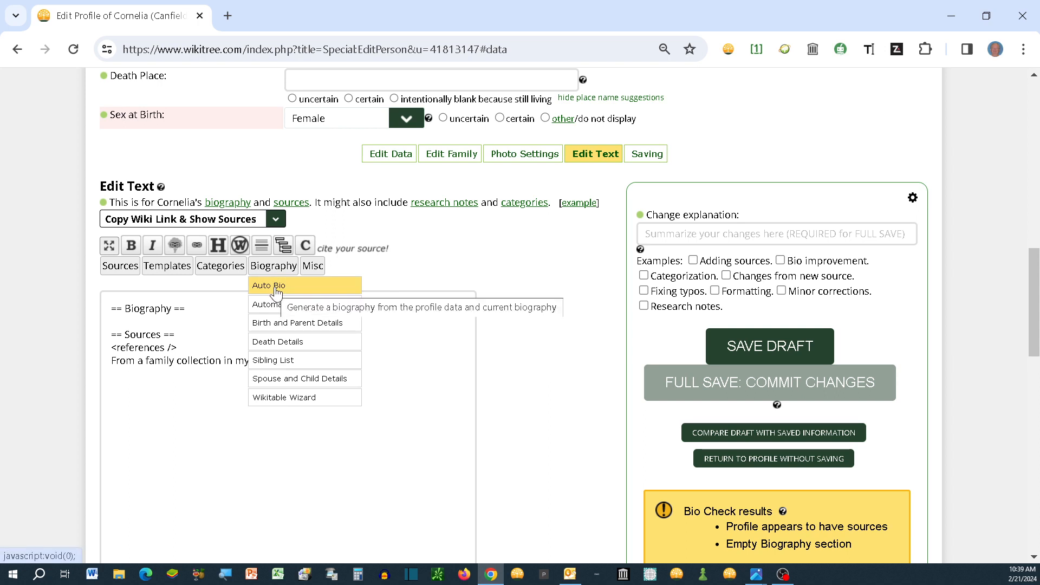
pyautogui.click(276, 287)
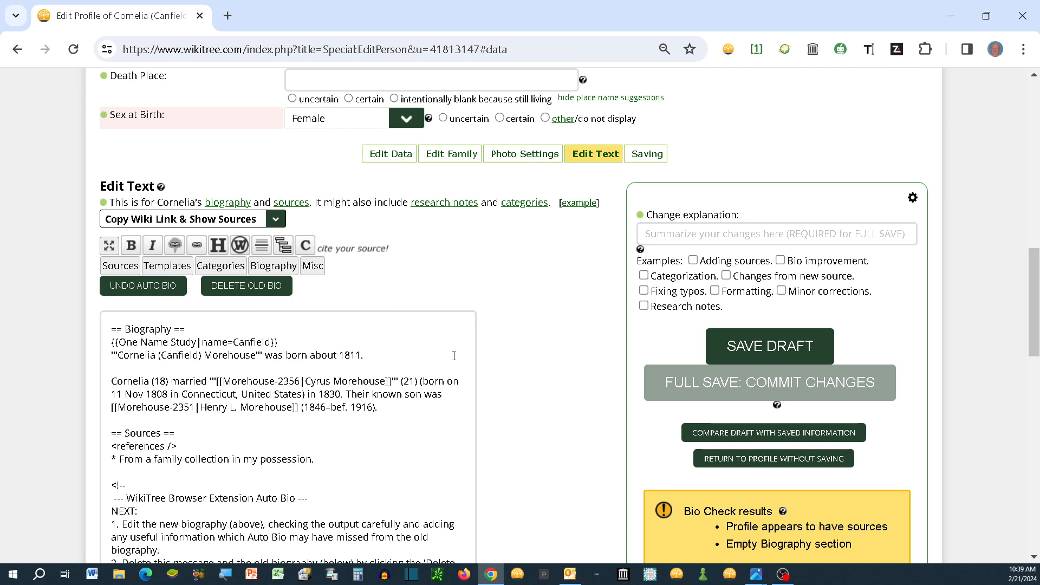
# Delete the old biography and the Auto Bio message from the profile text.
pyautogui.scroll(-1, 430, 361)
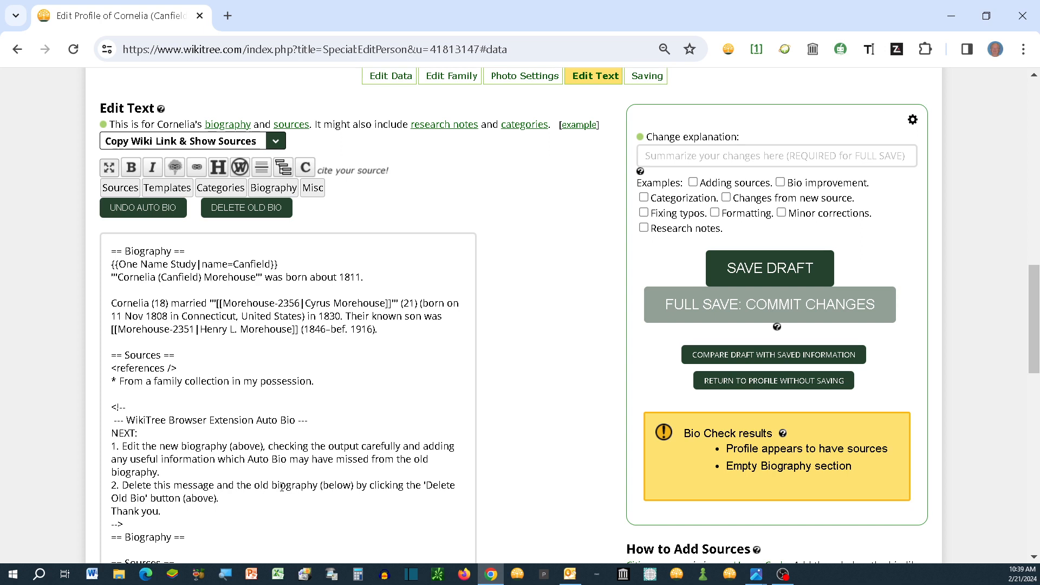
pyautogui.moveTo(123, 190)
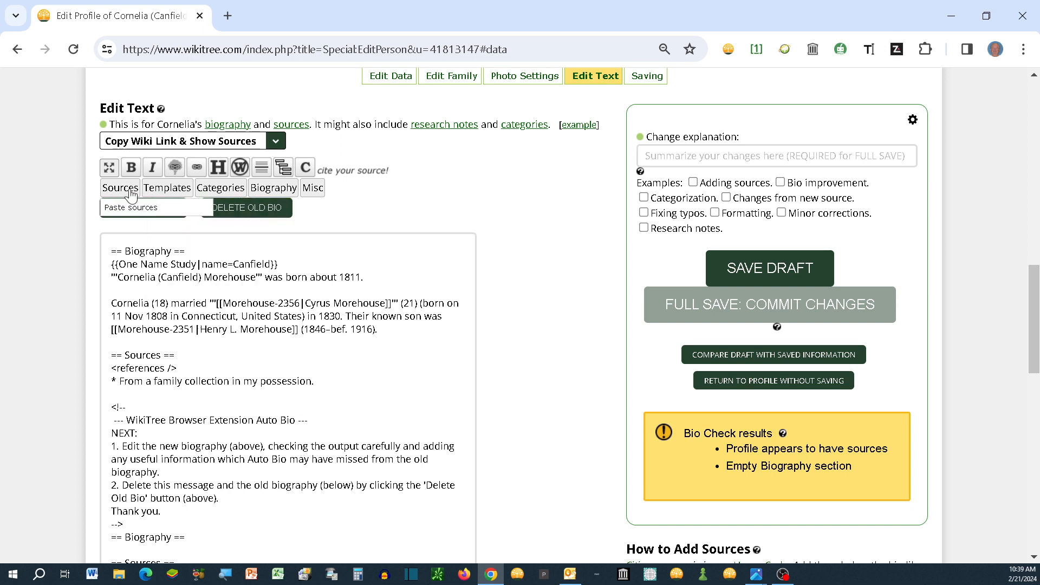
pyautogui.click(250, 209)
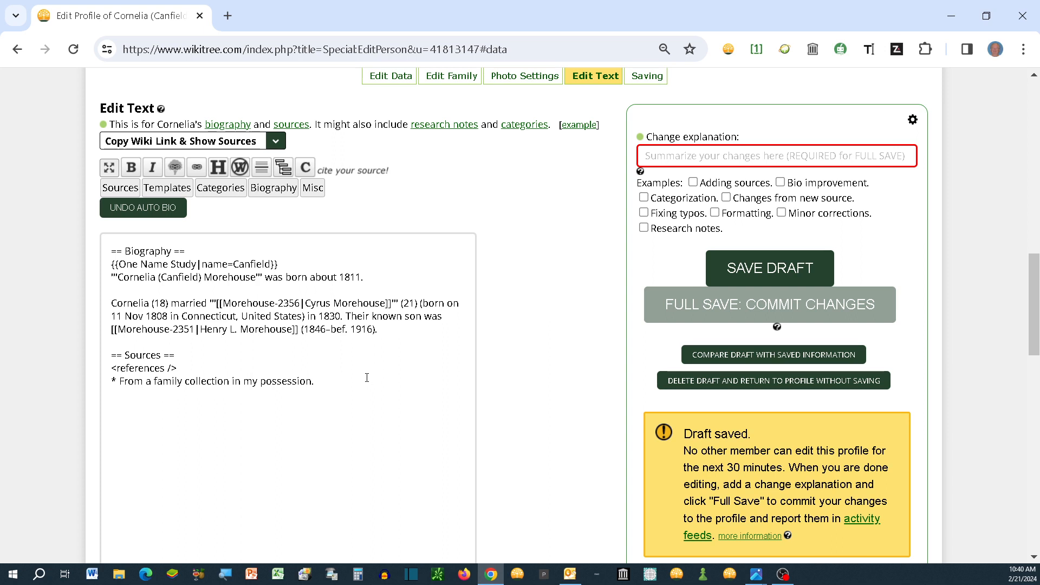
# Mark the change explanation as "Bio improvement." and commit the profile changes with a full save.
pyautogui.scroll(-10, 367, 378)
pyautogui.scroll(-4, 369, 379)
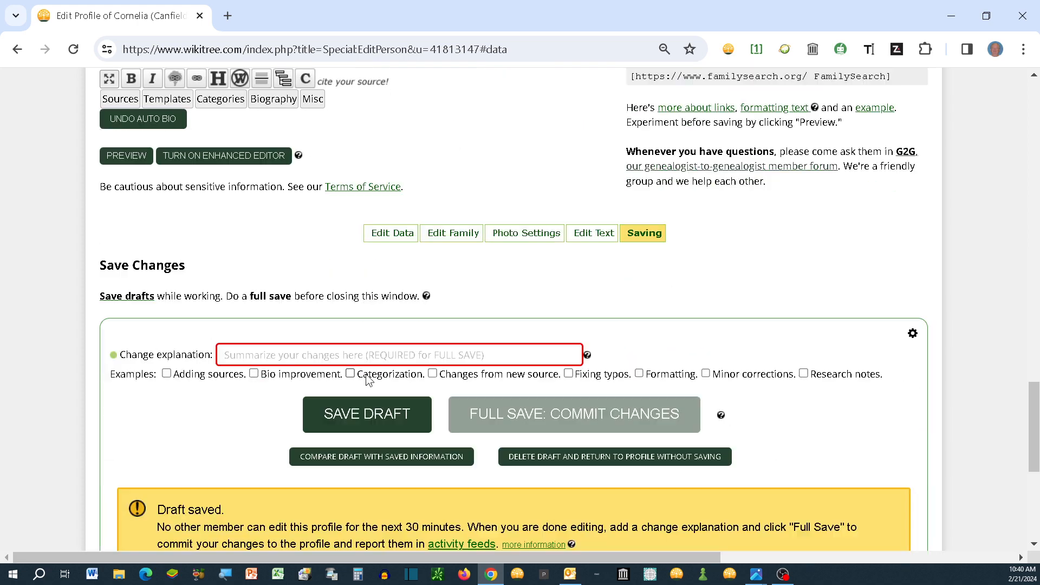
pyautogui.click(253, 373)
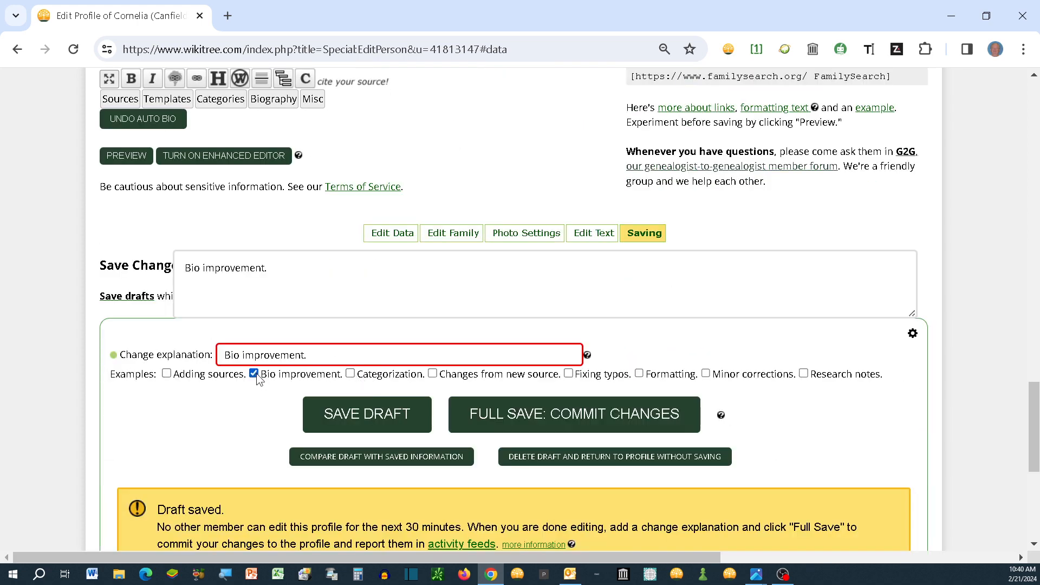
pyautogui.click(513, 413)
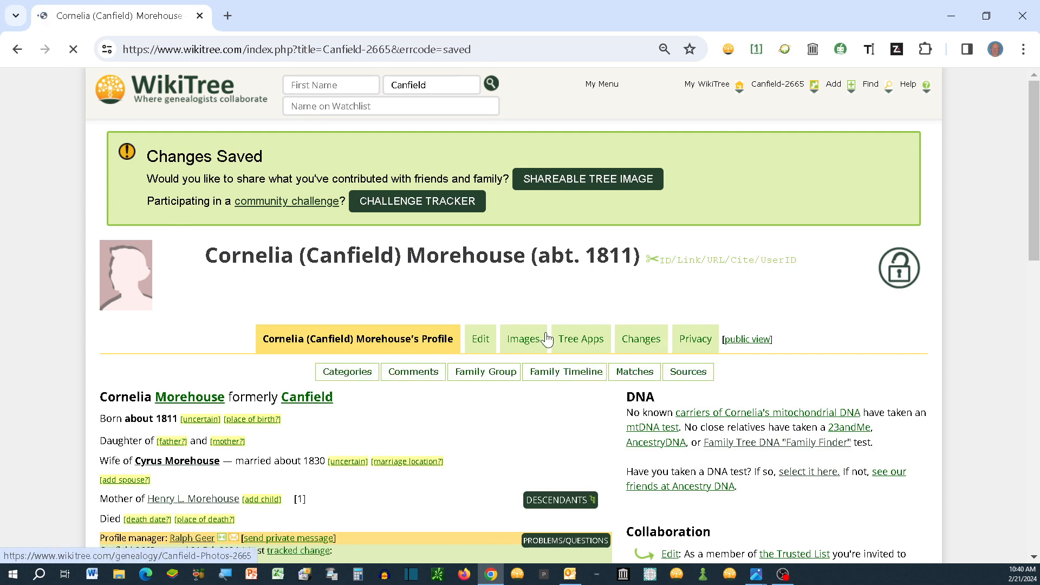
# Review the saved profile, open RootsSearch from its Research section, and search FamilySearch for the wife's records.
pyautogui.scroll(-4, 545, 336)
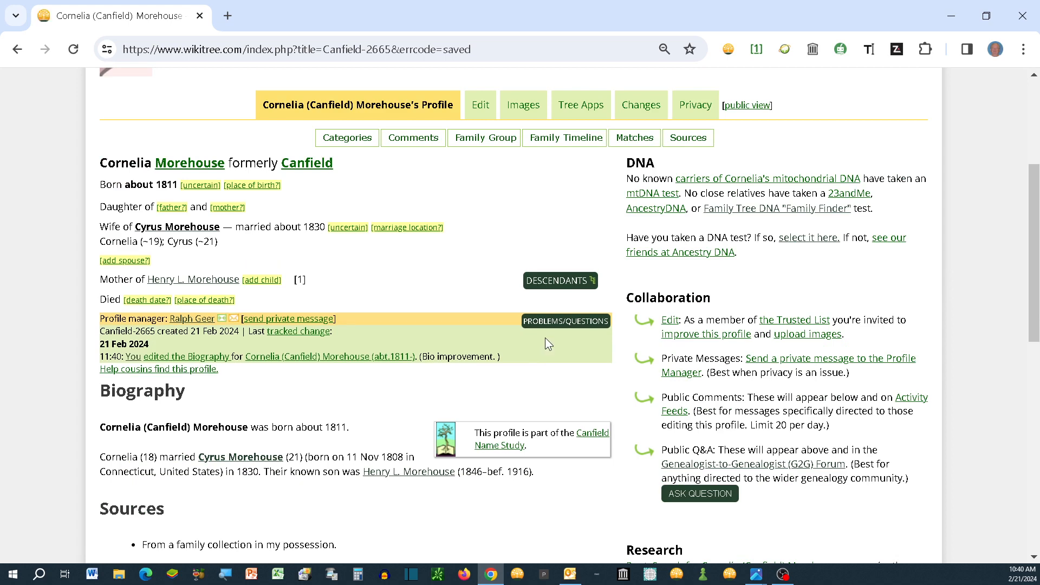
pyautogui.scroll(-1, 545, 344)
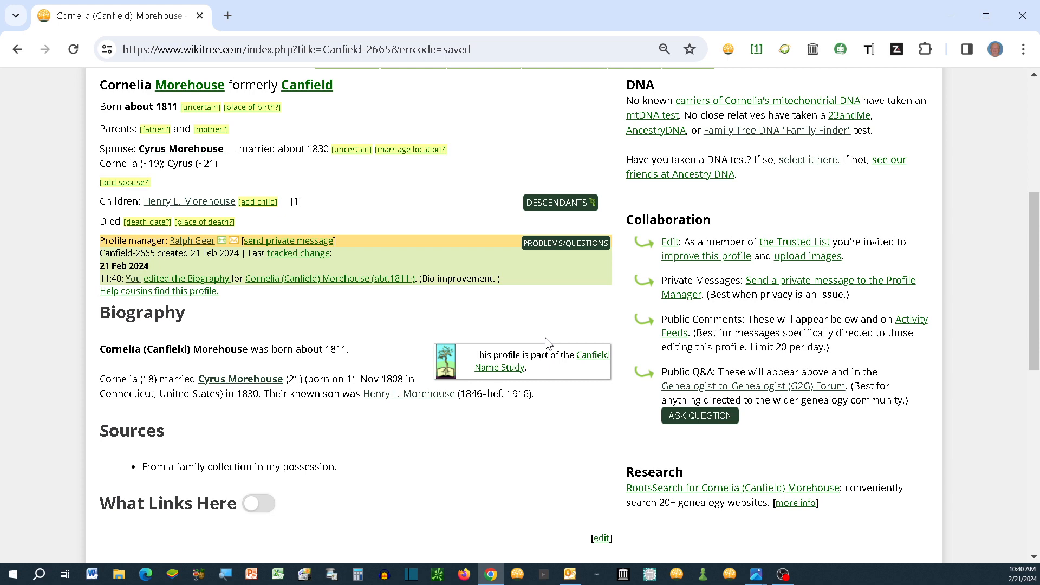
pyautogui.scroll(-1, 546, 341)
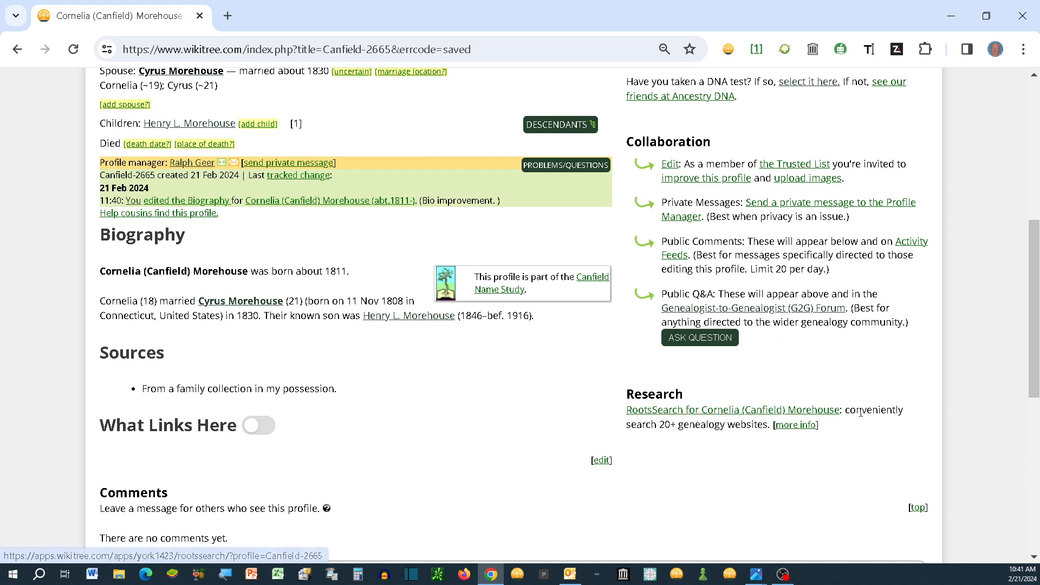
pyautogui.click(730, 414)
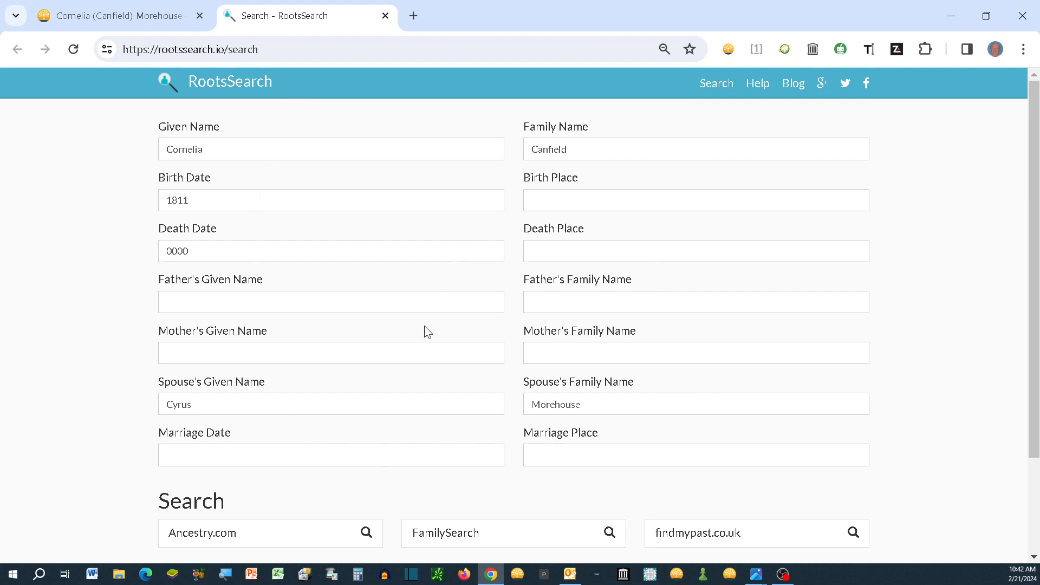
pyautogui.scroll(-2, 427, 326)
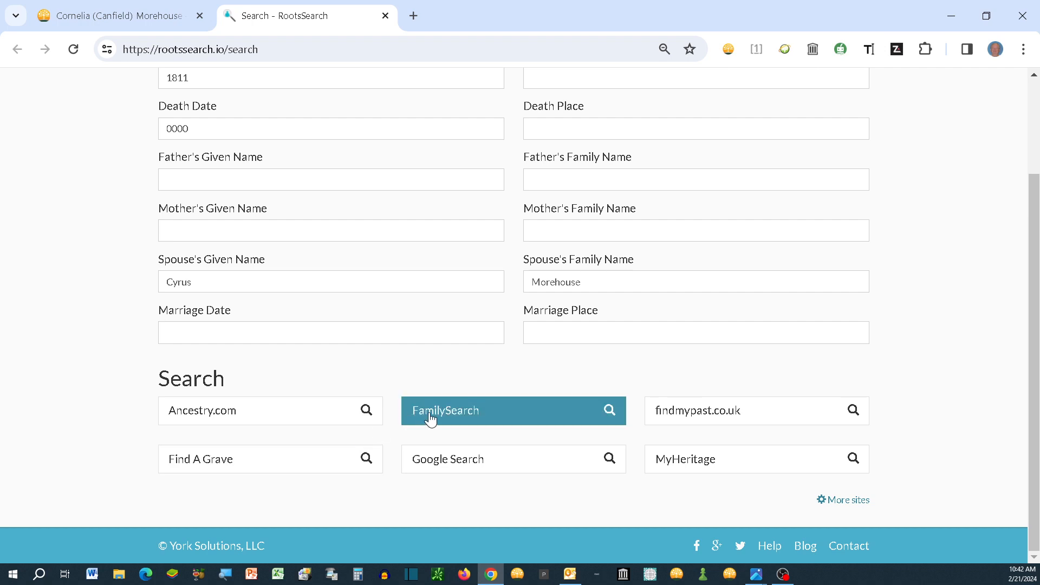
pyautogui.click(462, 415)
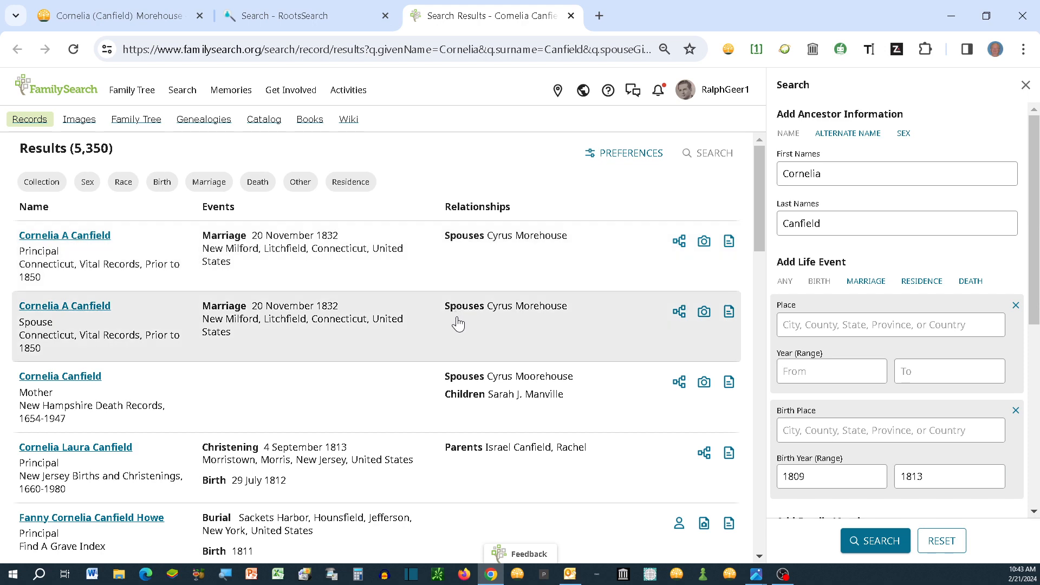
# Look through the FamilySearch results and open the details of the 1860 United States Census record from Medina, Ohio.
pyautogui.scroll(-1, 457, 321)
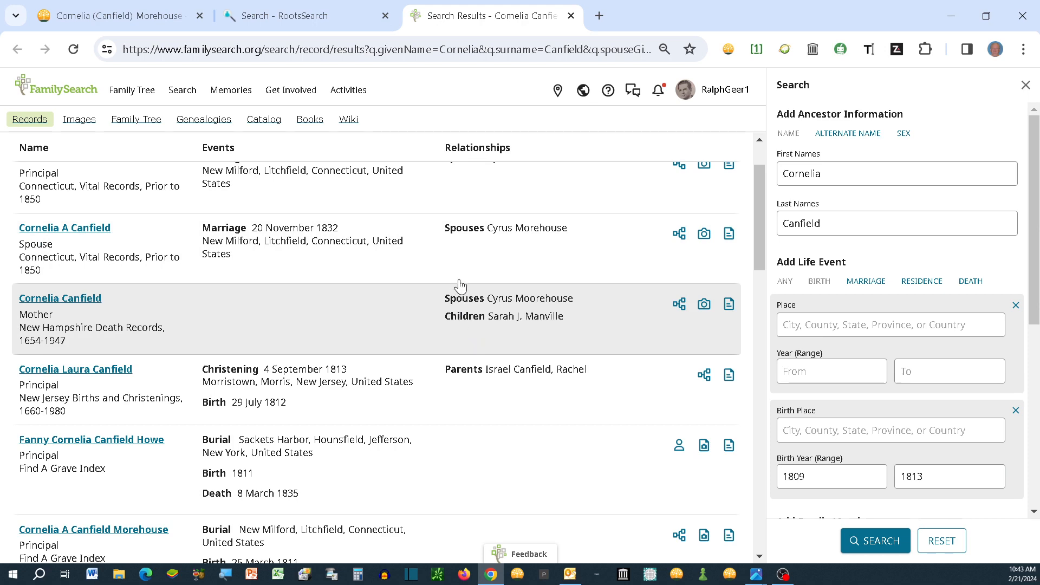
pyautogui.scroll(-1, 582, 268)
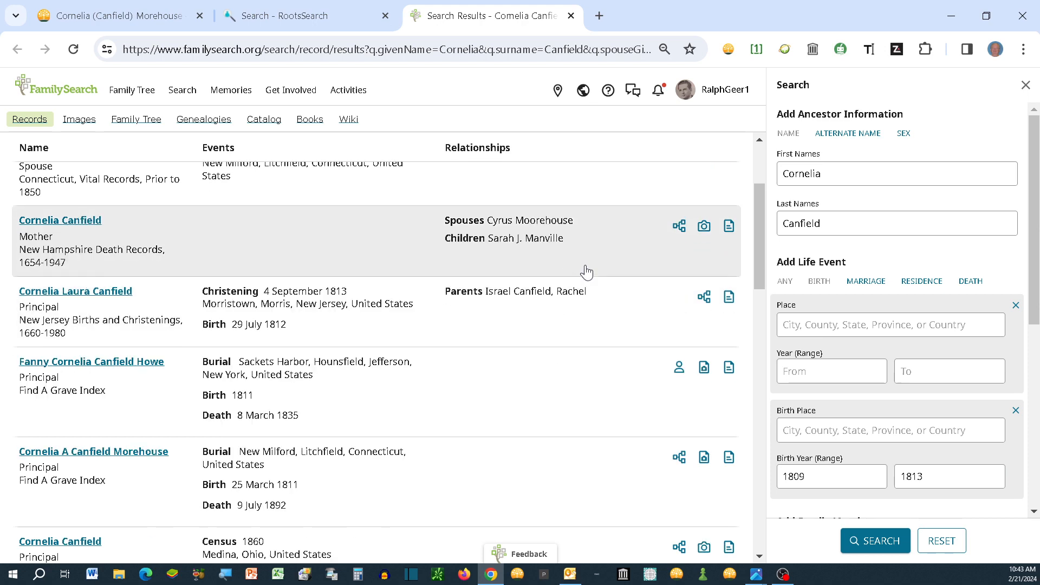
pyautogui.scroll(-1, 586, 272)
pyautogui.scroll(-1, 589, 277)
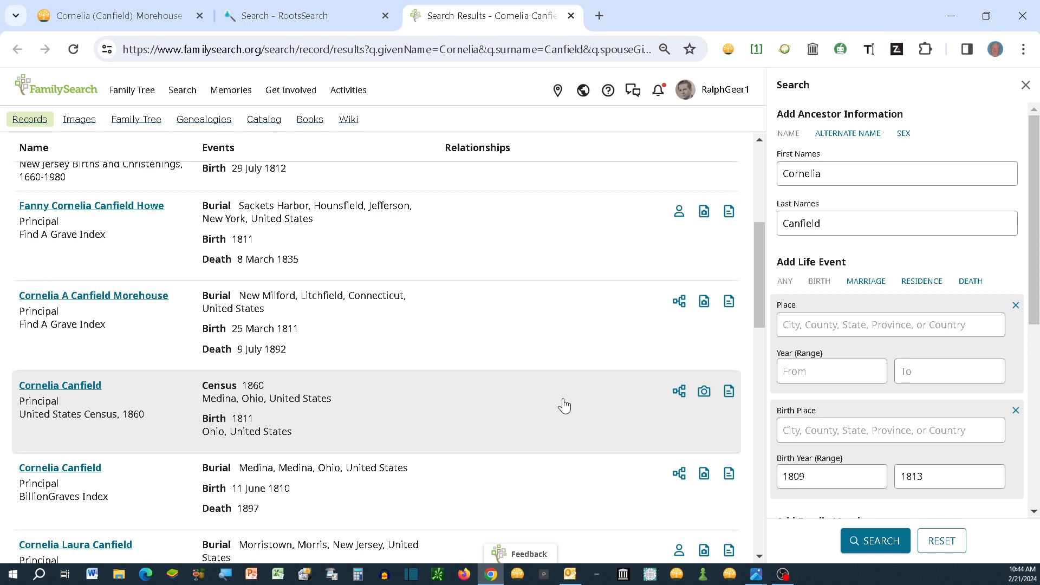
pyautogui.click(730, 395)
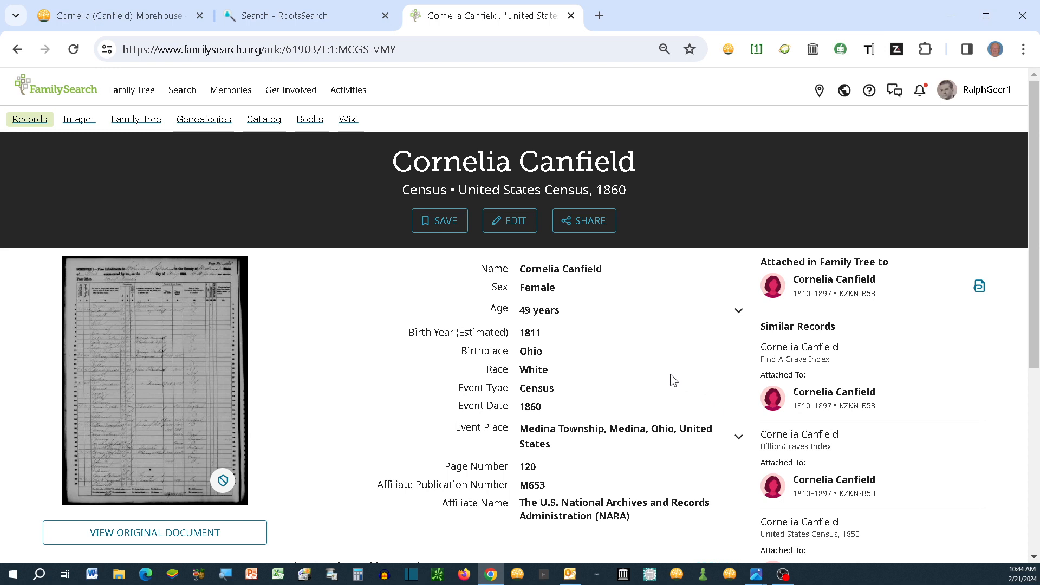
# Review the 1860 census record, including the other people listed on it, and copy its citation.
pyautogui.scroll(-1, 670, 373)
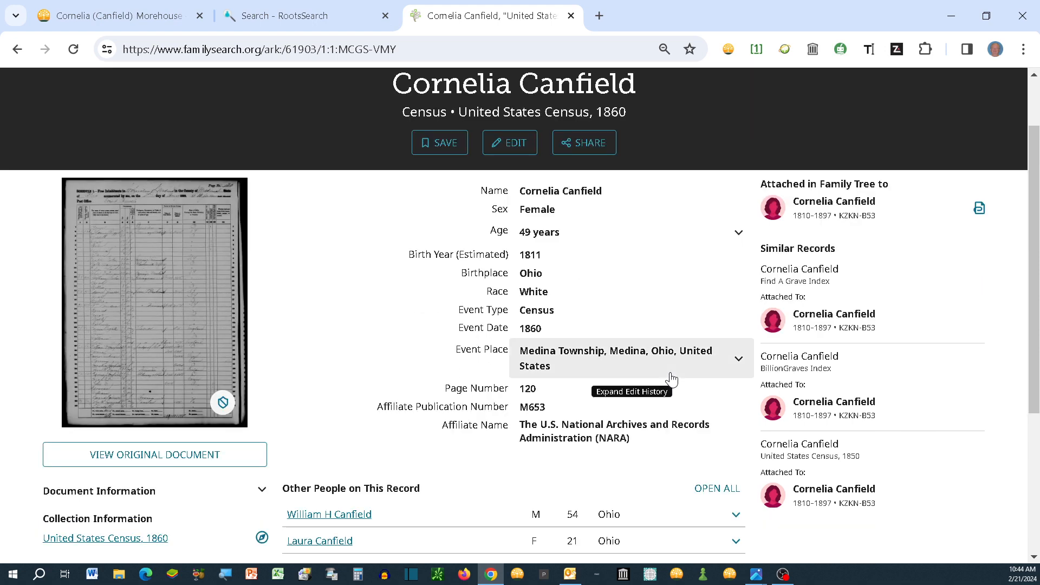
pyautogui.scroll(-1, 671, 379)
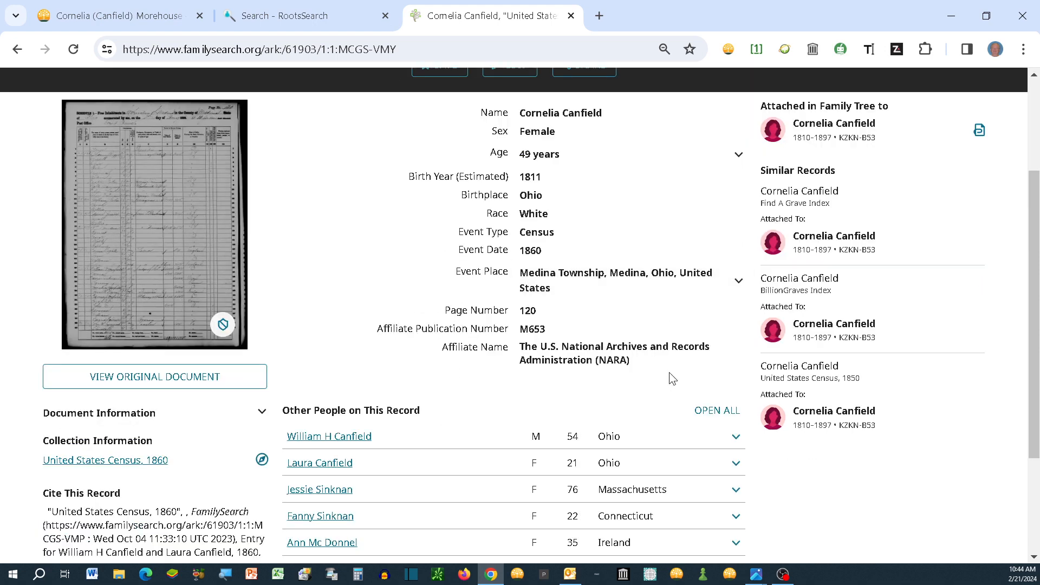
pyautogui.scroll(-1, 670, 377)
pyautogui.scroll(-1, 671, 379)
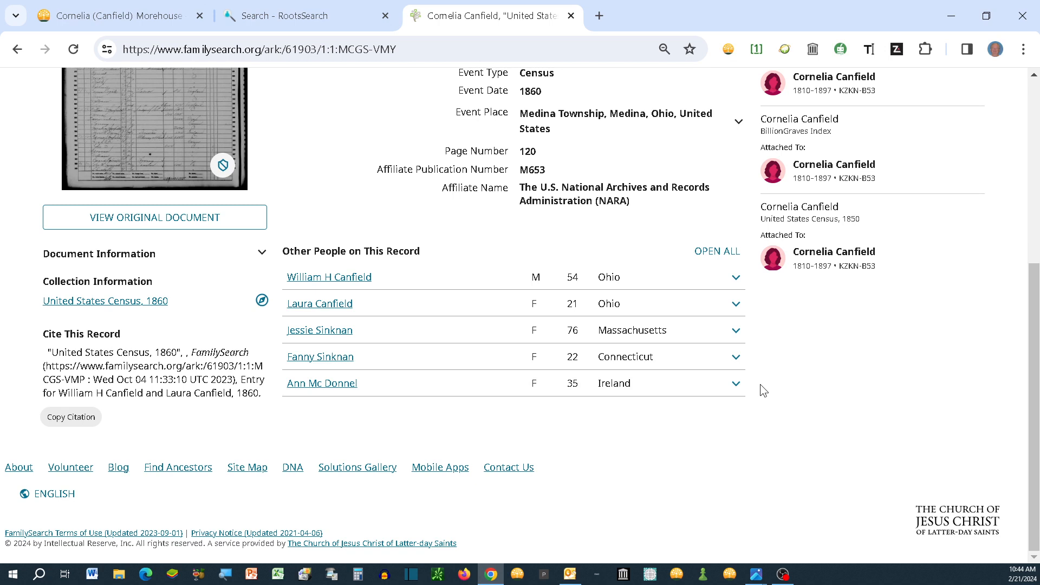
pyautogui.click(68, 423)
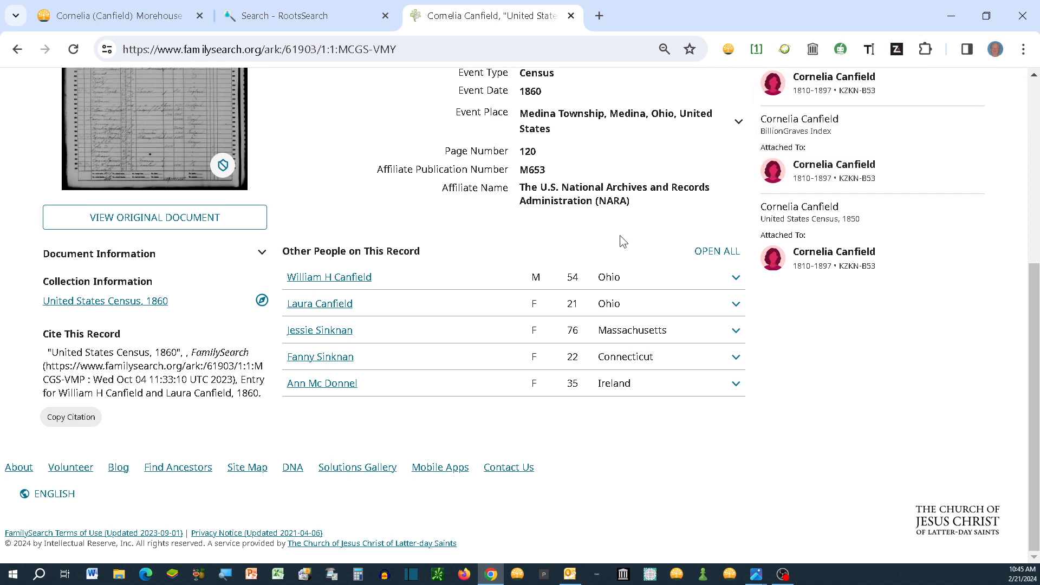
pyautogui.scroll(4, 620, 235)
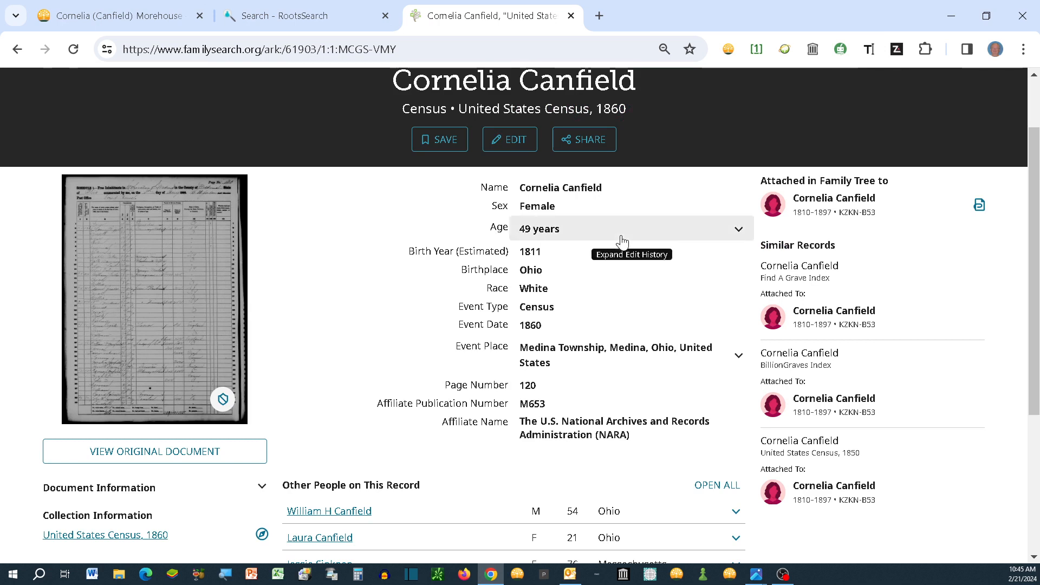
# Return to the wife's WikiTree profile and open it for editing at the biography text.
pyautogui.click(137, 21)
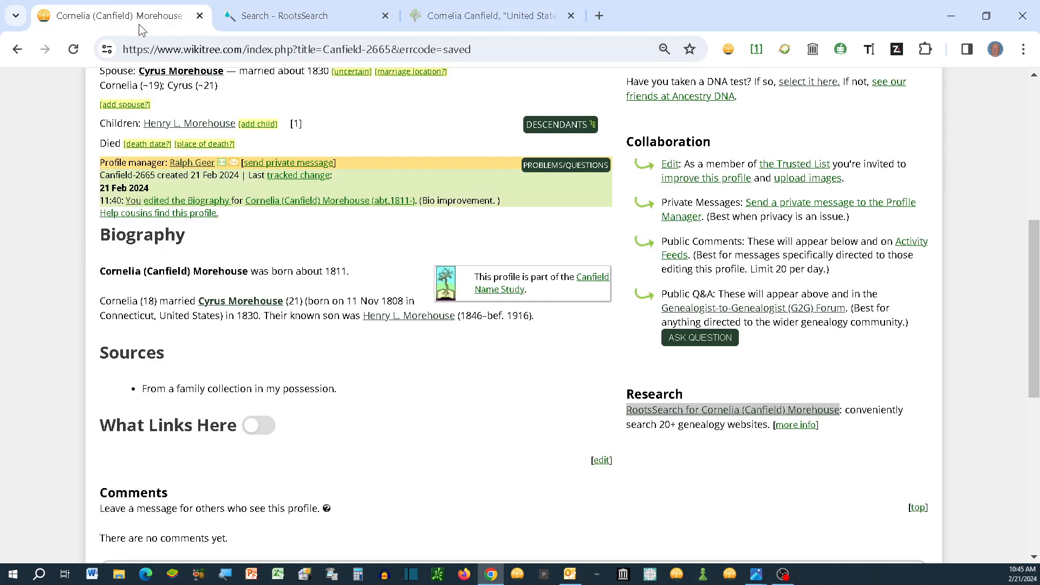
pyautogui.scroll(3, 363, 142)
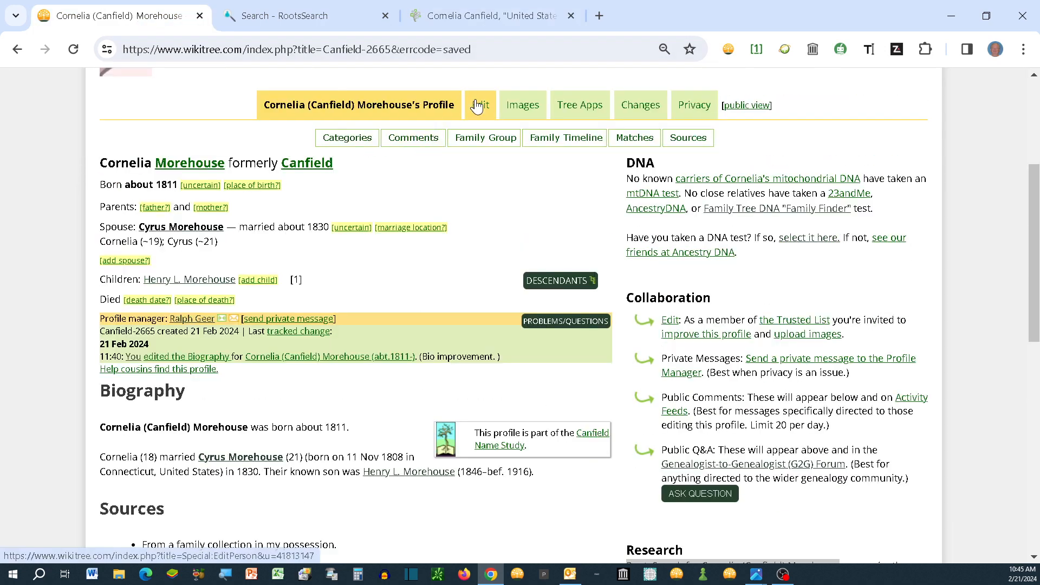
pyautogui.click(482, 102)
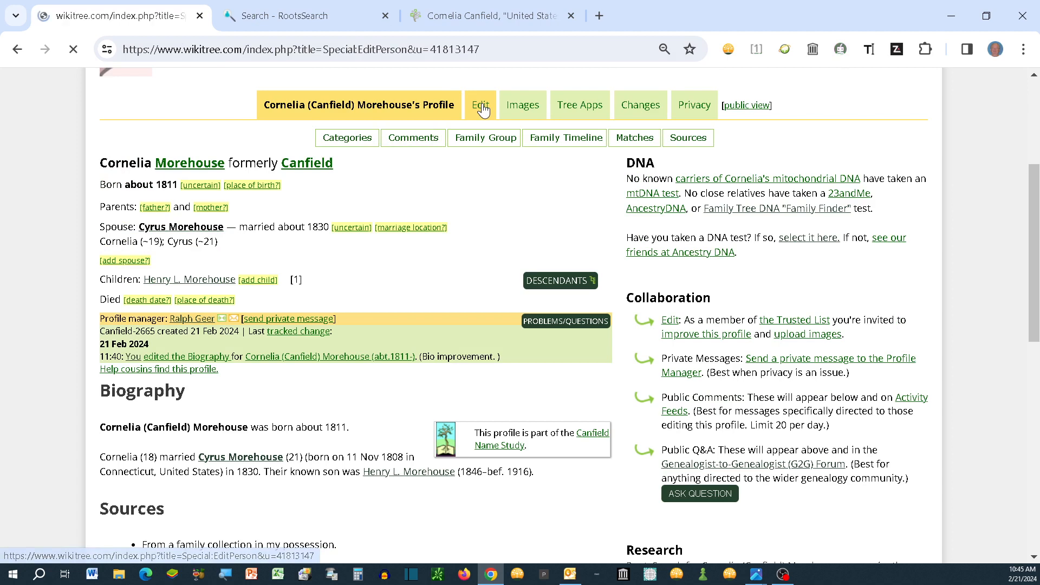
pyautogui.scroll(-4, 522, 191)
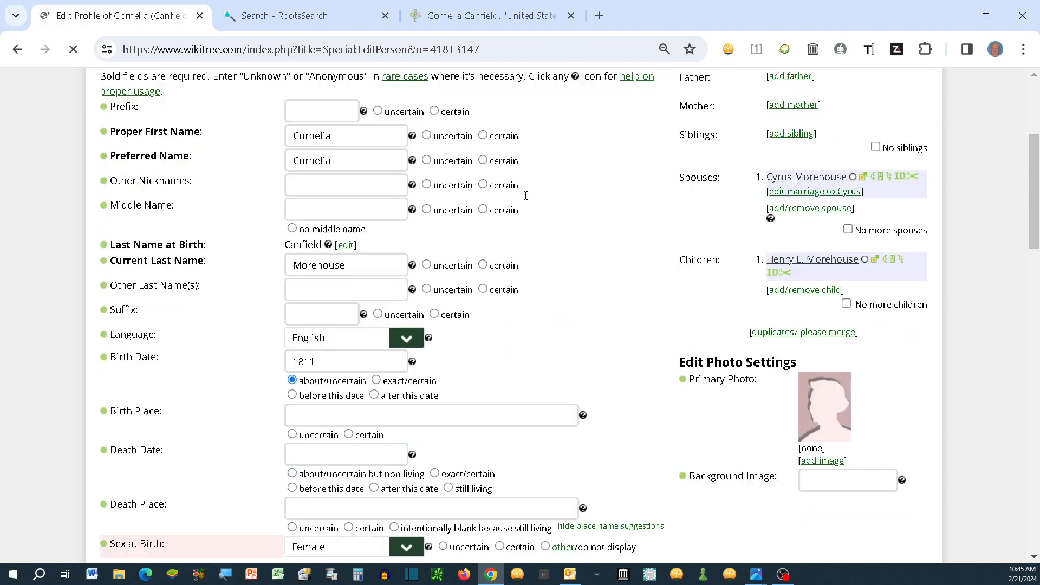
pyautogui.scroll(-7, 526, 196)
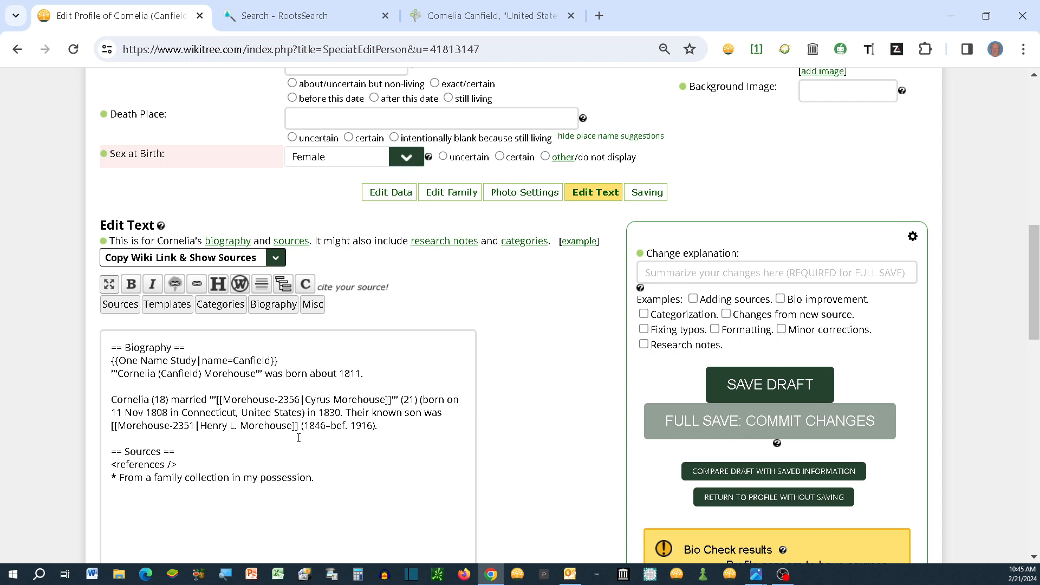
# Paste the copied census citation as a new paragraph after the sentence about the known son.
pyautogui.click(384, 427)
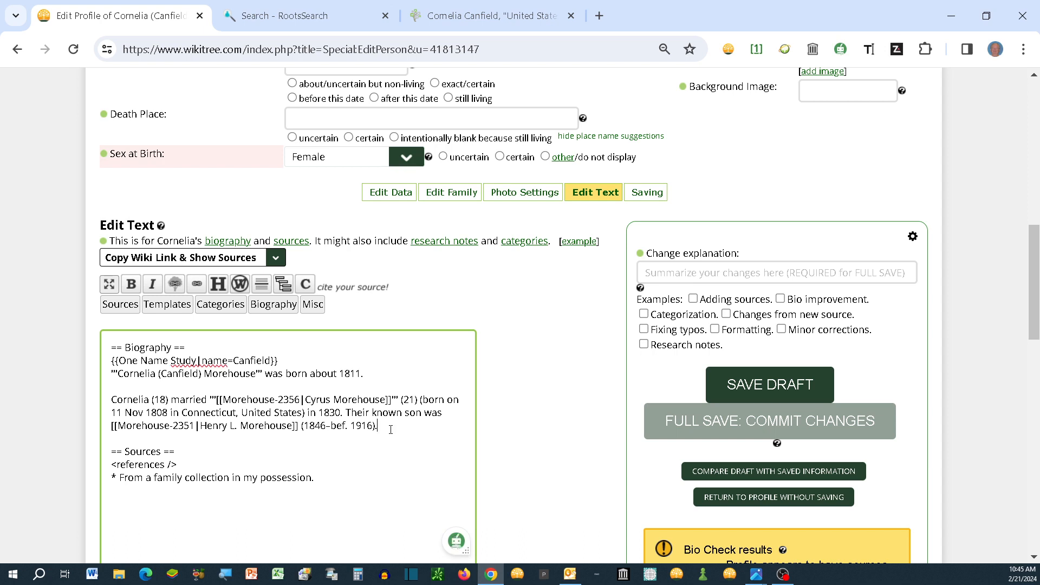
pyautogui.press('Return')
pyautogui.press('Return')
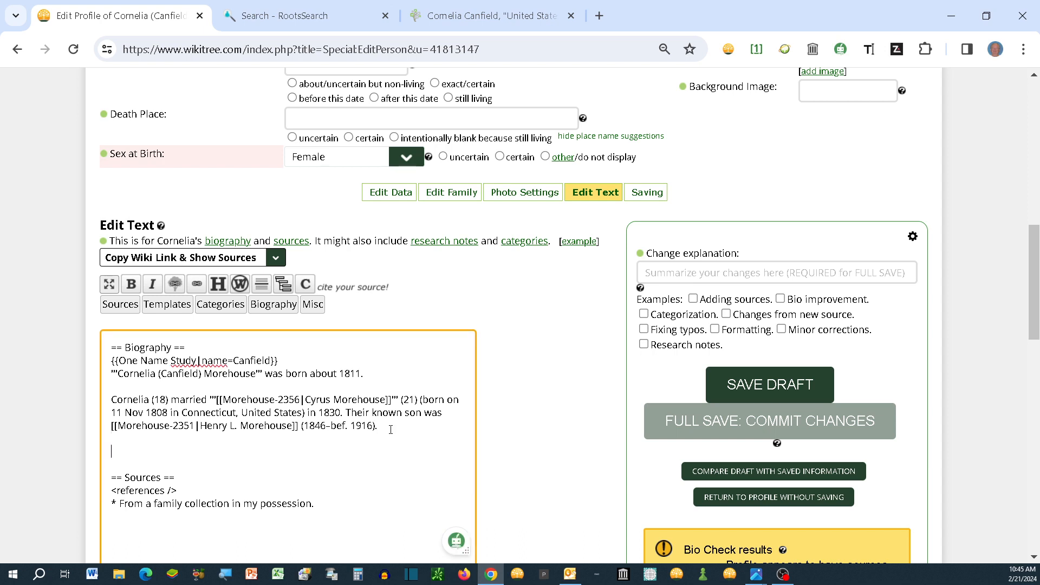
pyautogui.rightClick(120, 454)
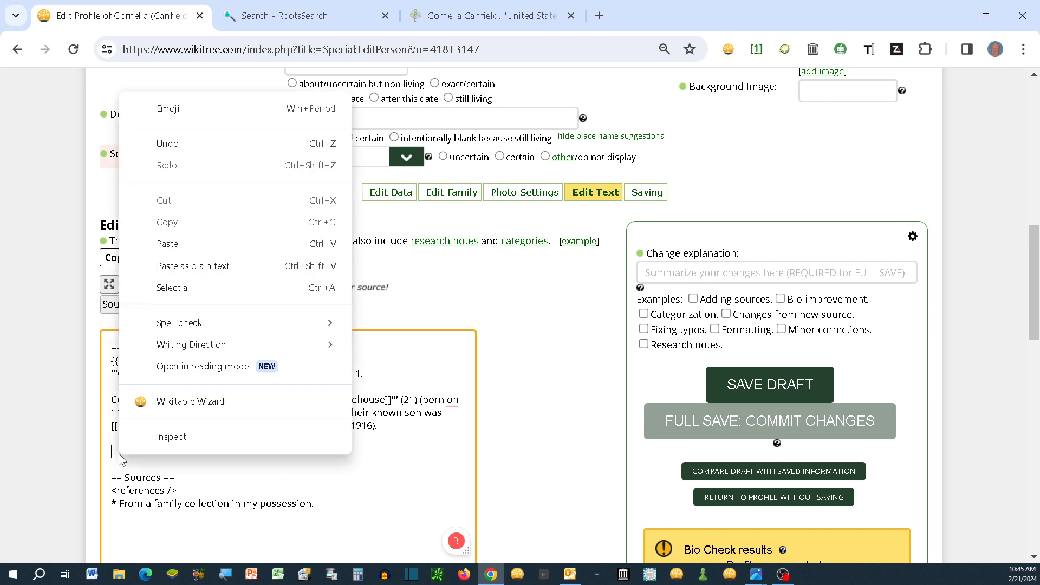
pyautogui.click(181, 245)
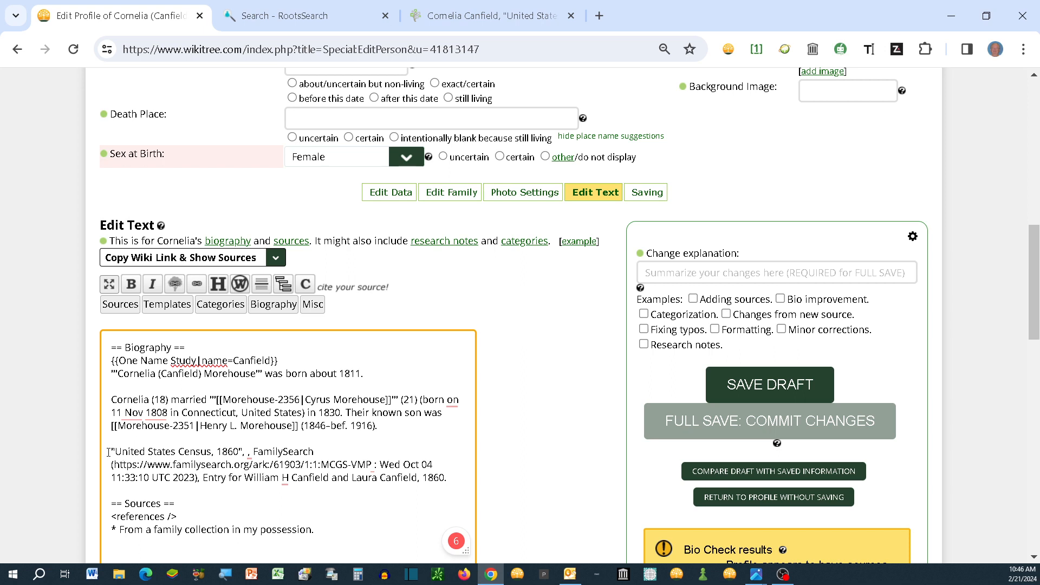
# Cut the pasted citation, insert an inline reference tag in its place, and paste the citation between the ref tags.
pyautogui.moveTo(109, 451); pyautogui.dragTo(450, 479)
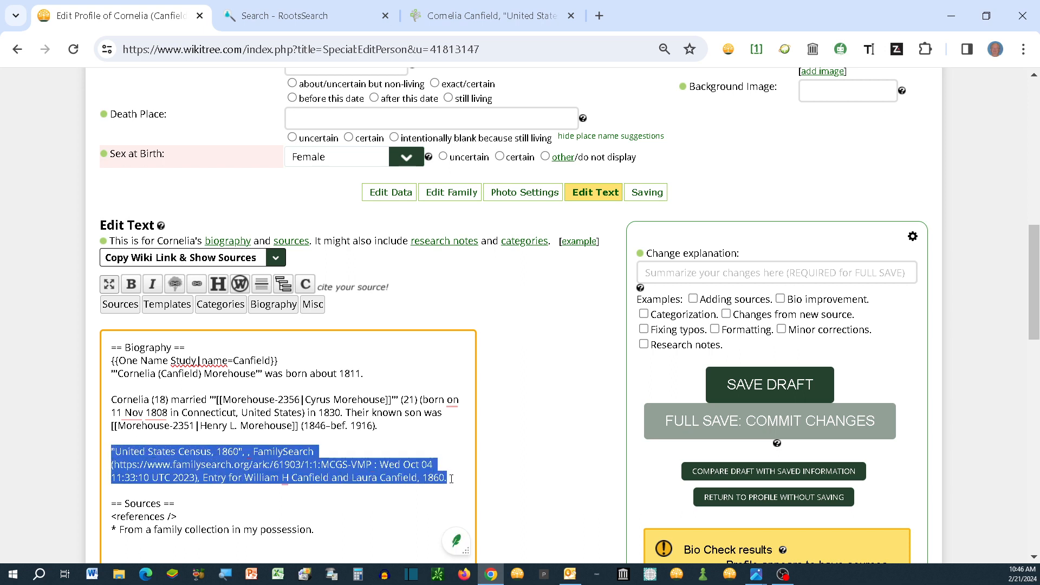
pyautogui.hotkey('ctrl', 'x')
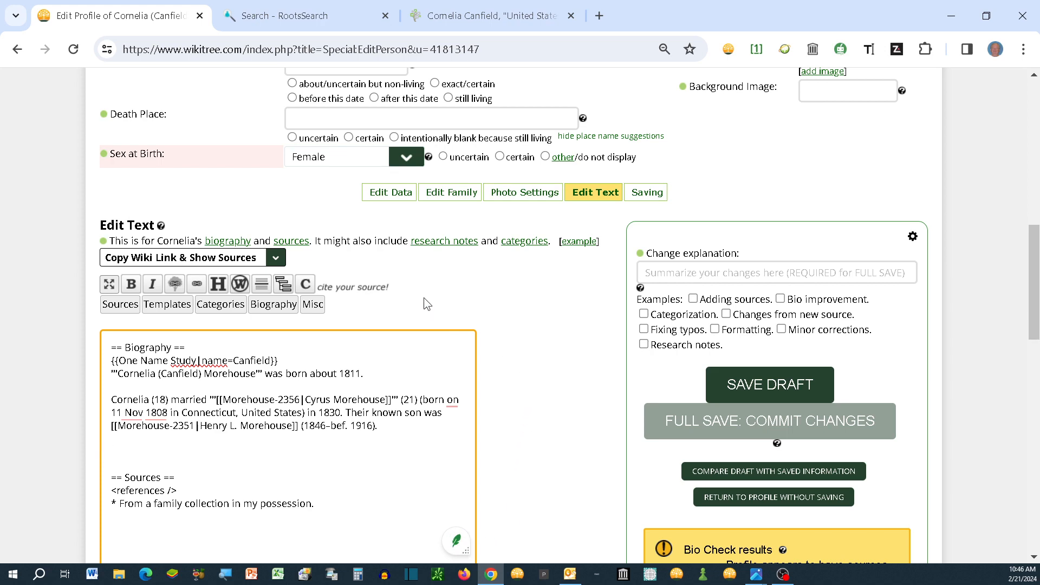
pyautogui.scroll(2, 424, 297)
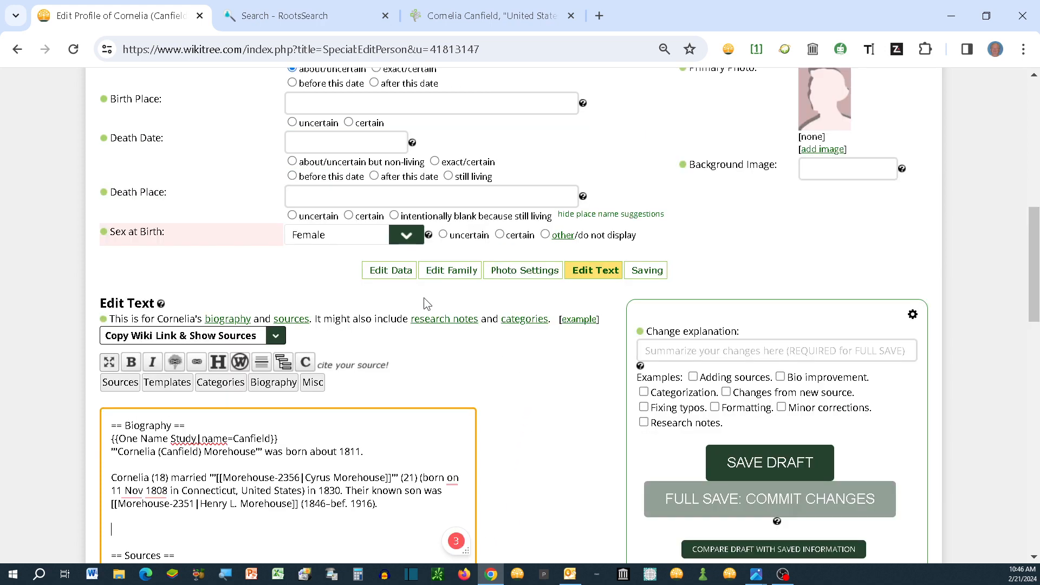
pyautogui.click(305, 366)
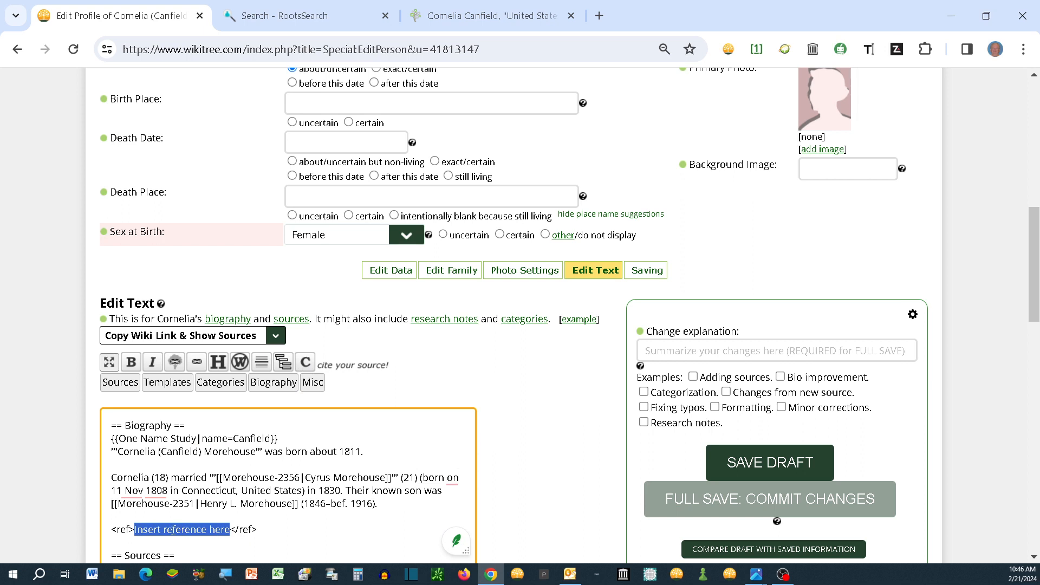
pyautogui.rightClick(159, 531)
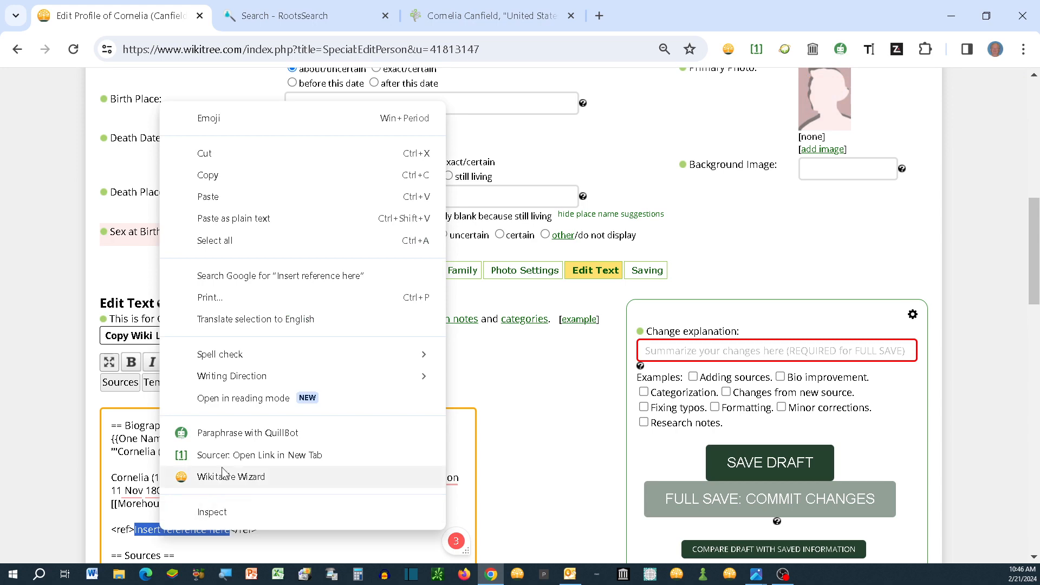
pyautogui.click(217, 198)
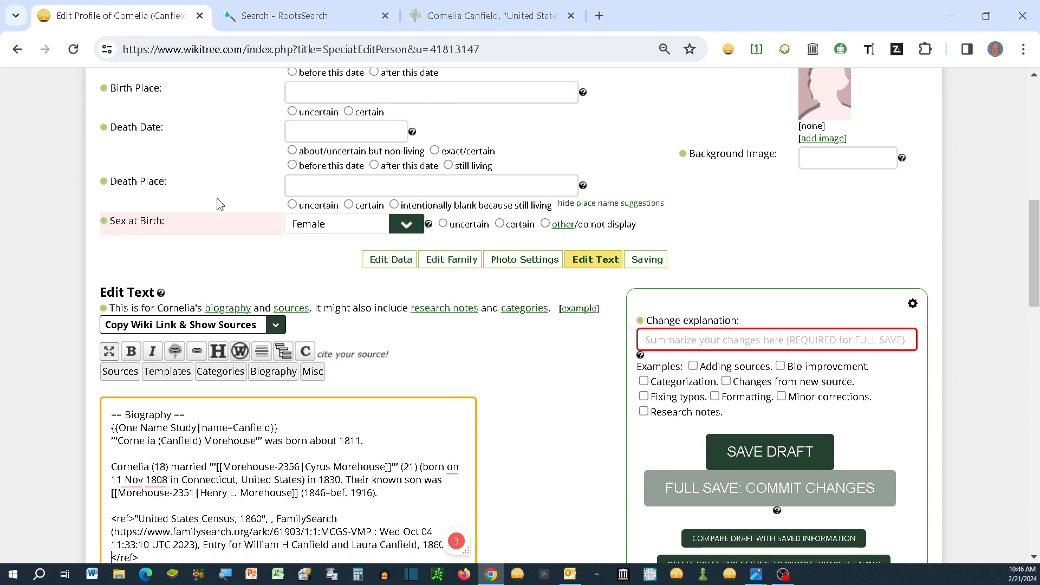
# Write a sentence directly before the inline reference stating, by the wife's first name, that she "was in the 1860 census.".
pyautogui.scroll(-1, 397, 530)
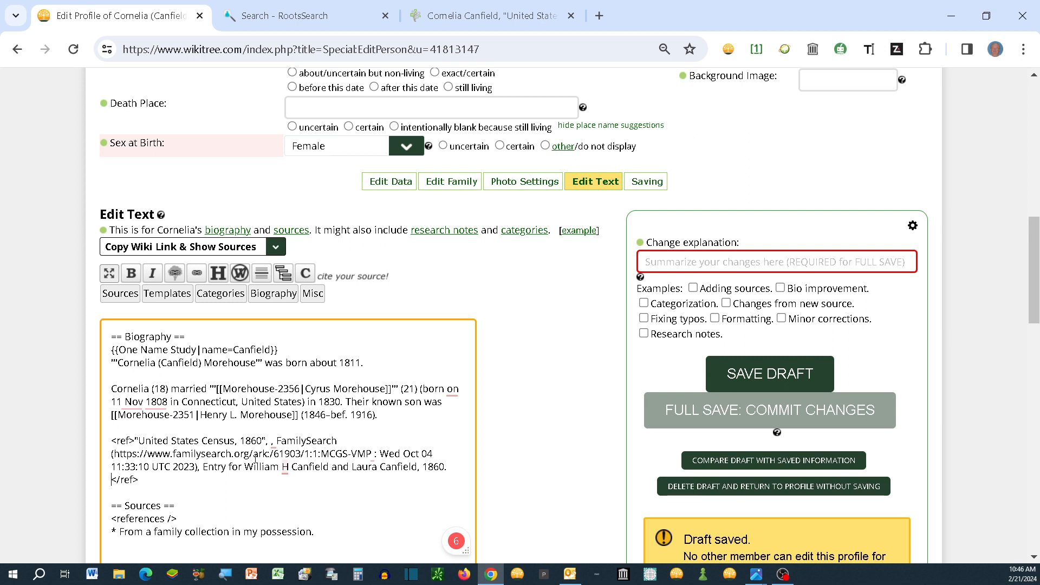
pyautogui.click(258, 440)
pyautogui.press('Home')
pyautogui.hotkey('shift', 'Right')
pyautogui.click(112, 441)
pyautogui.write('Corn')
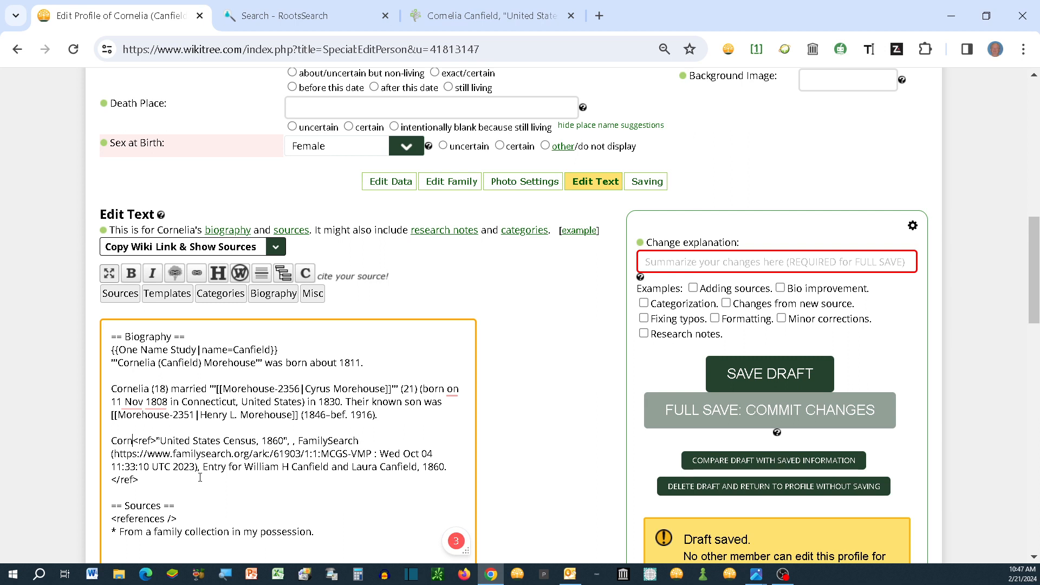
pyautogui.write('el')
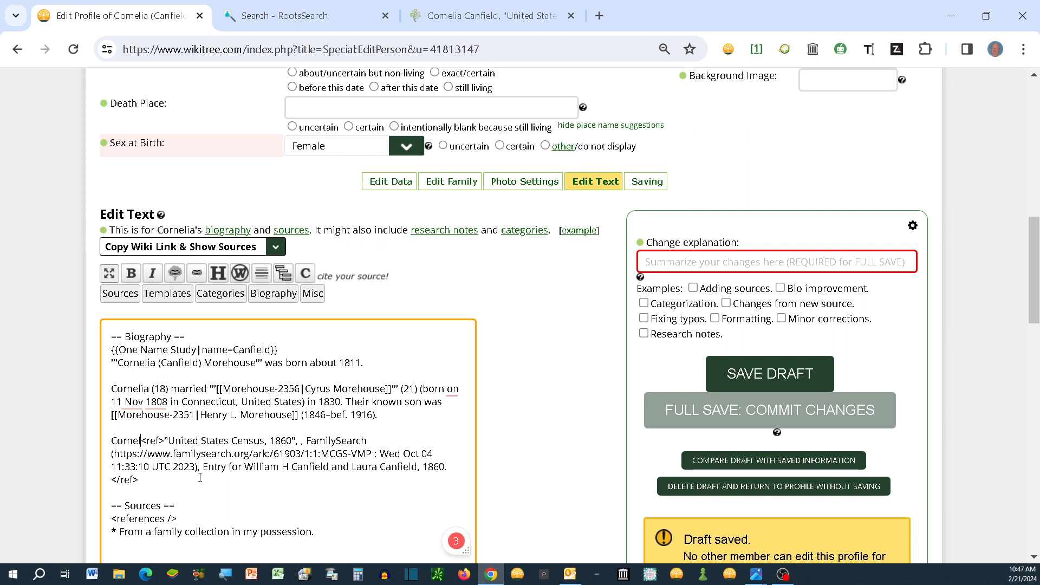
pyautogui.write('ia was ')
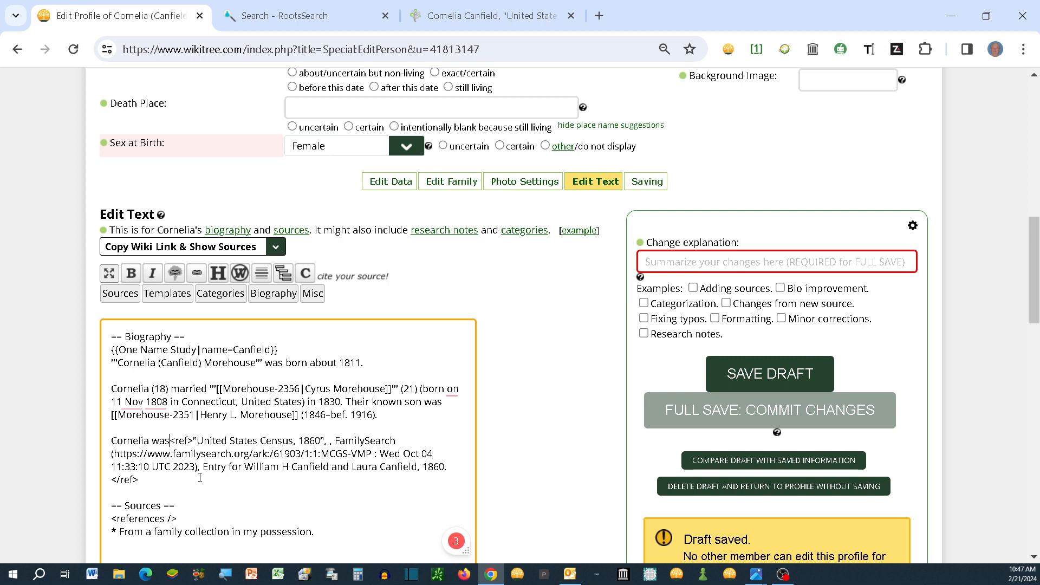
pyautogui.write('in the ')
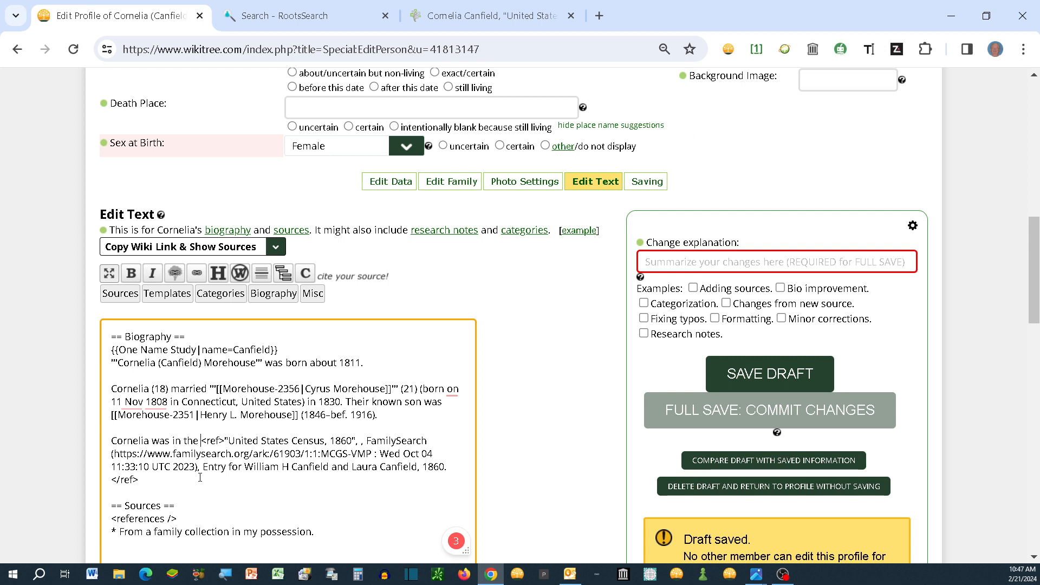
pyautogui.write('16')
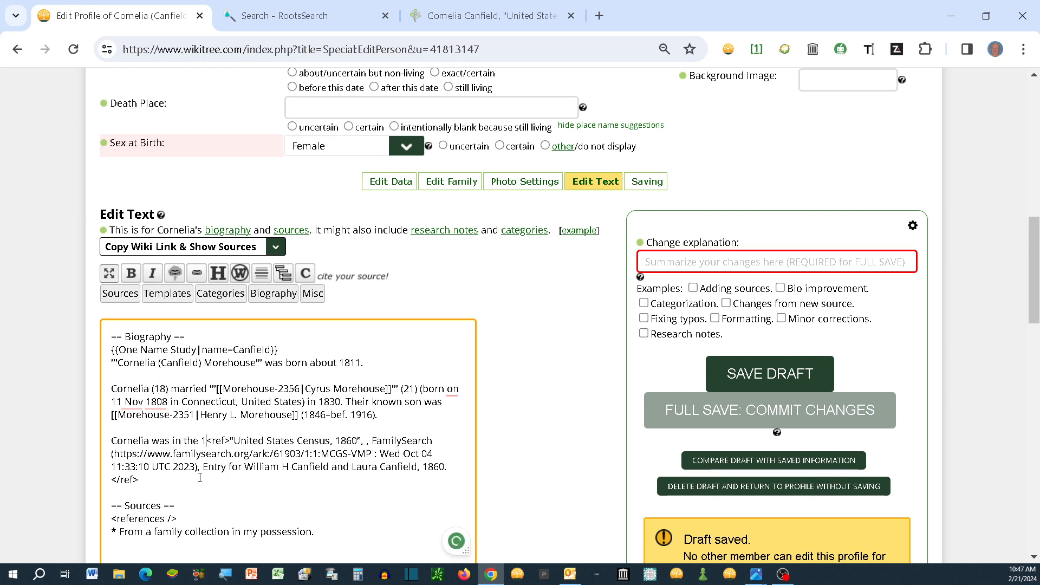
pyautogui.press('BackSpace')
pyautogui.write('860')
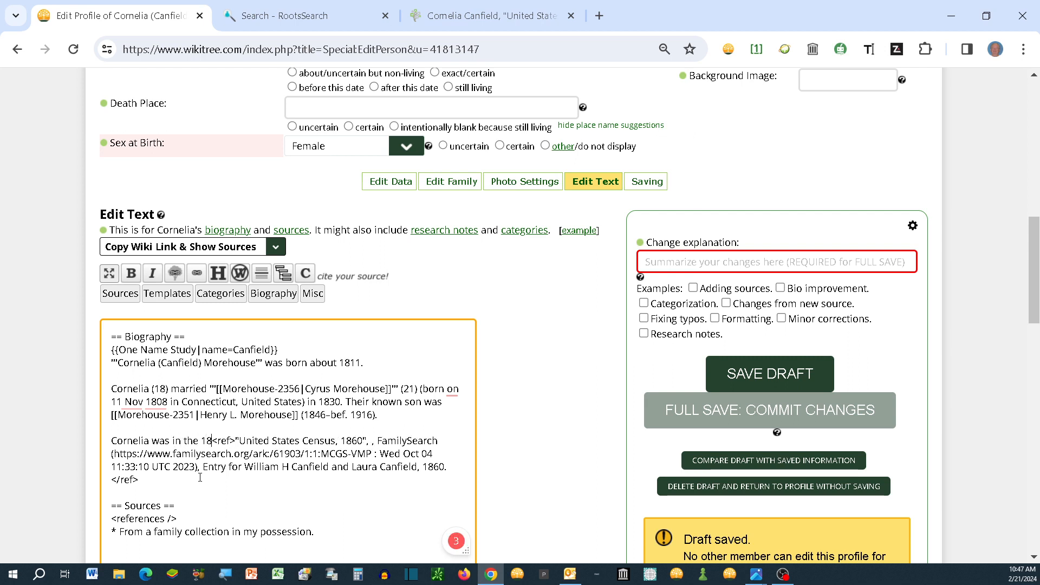
pyautogui.write(' censu')
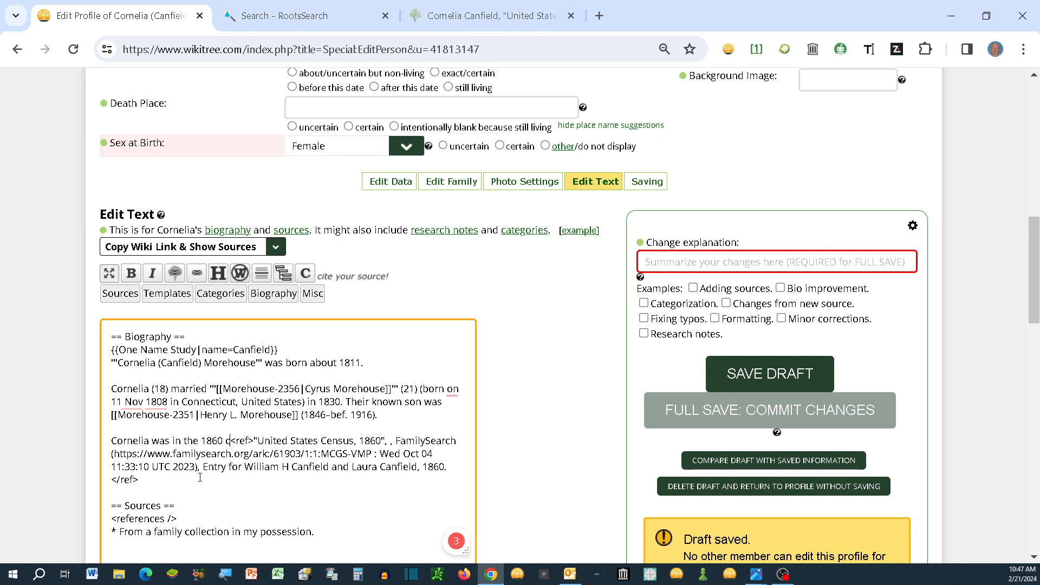
pyautogui.write('s.')
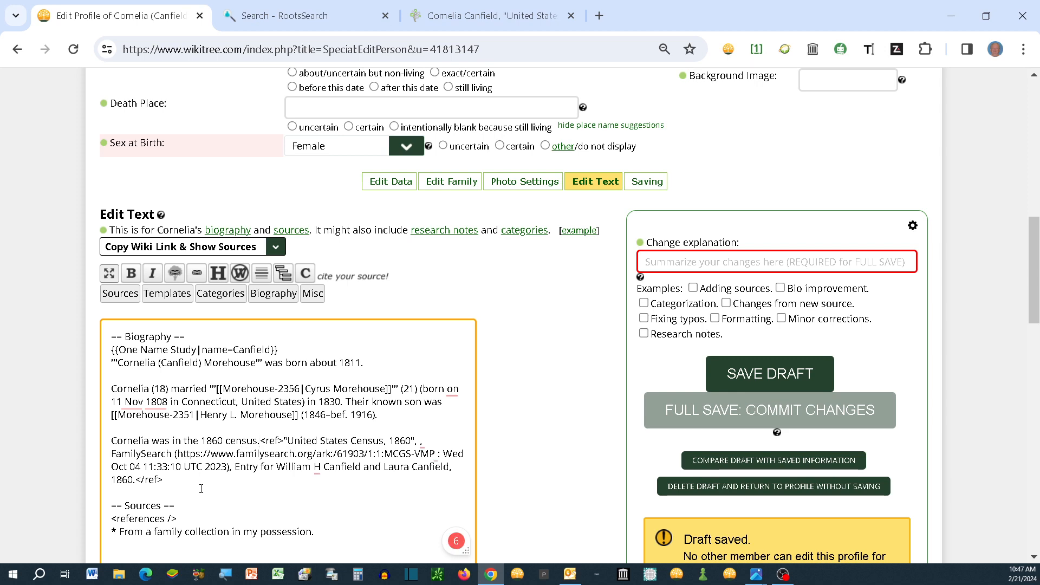
# Delete the "From a family collection in my possession." line from the Sources section and preview the profile text.
pyautogui.scroll(-6, 201, 488)
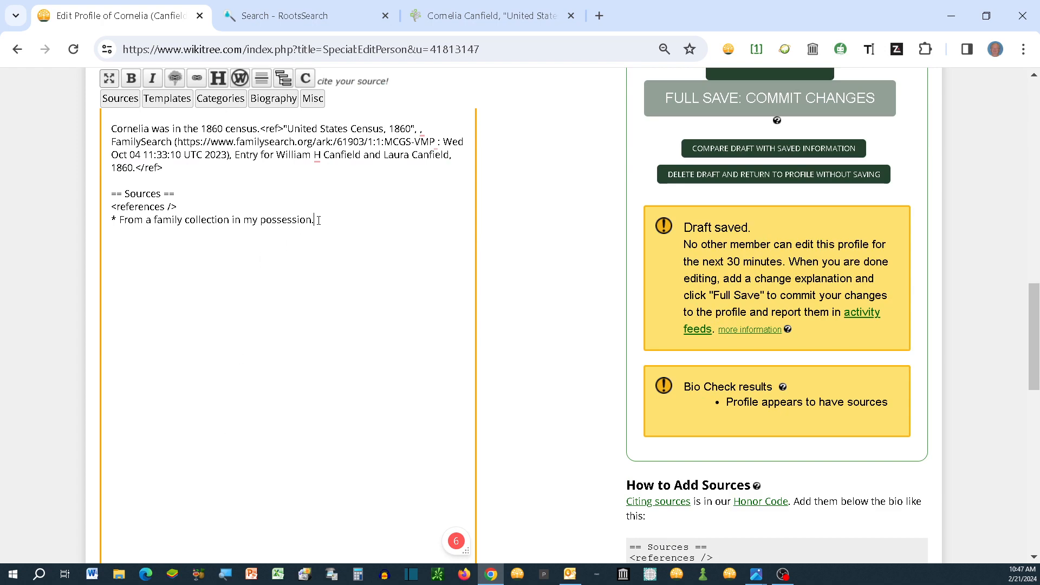
pyautogui.moveTo(318, 219); pyautogui.dragTo(94, 225)
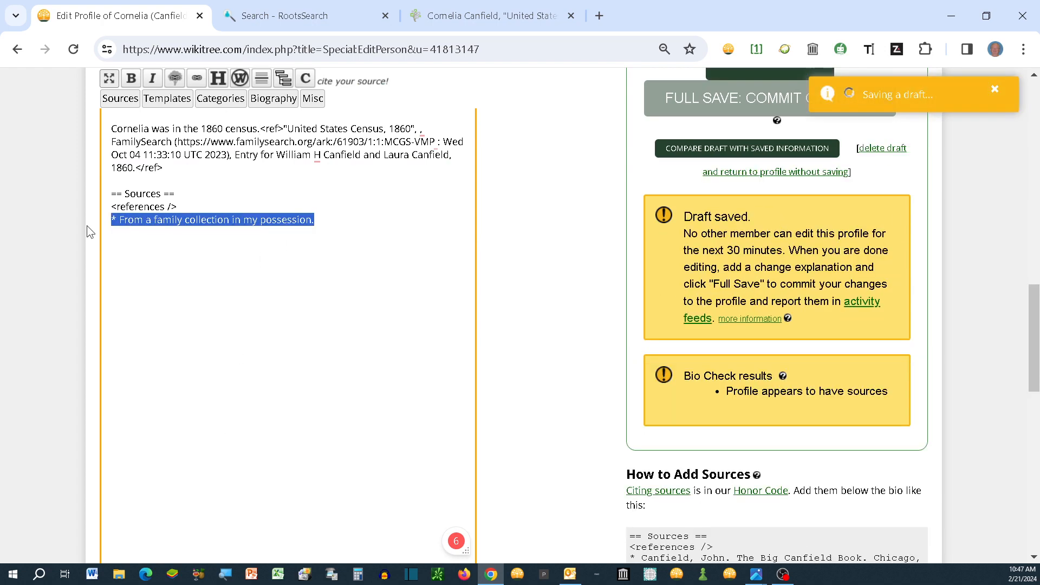
pyautogui.press('Delete')
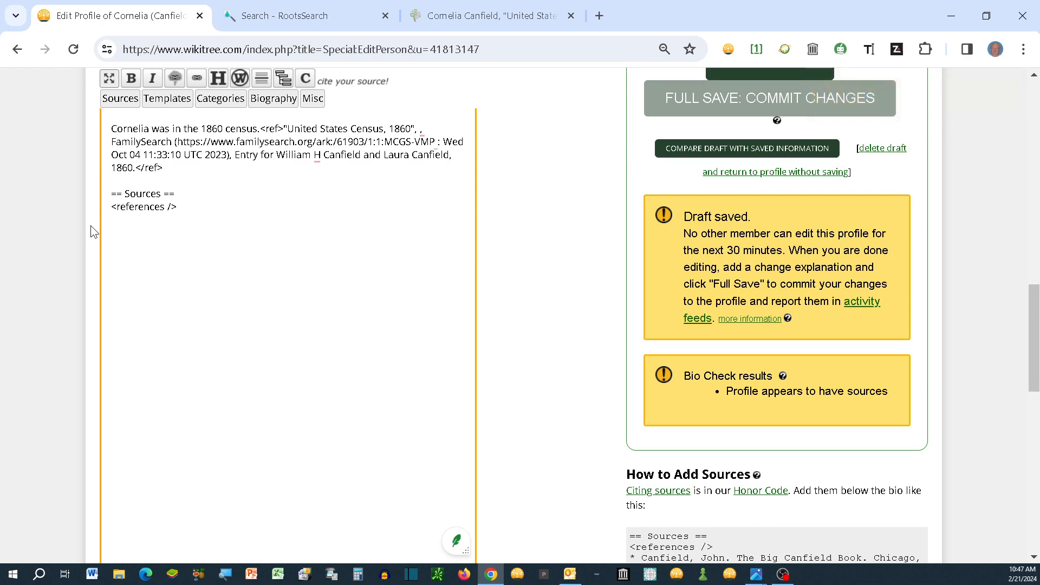
pyautogui.scroll(-8, 186, 255)
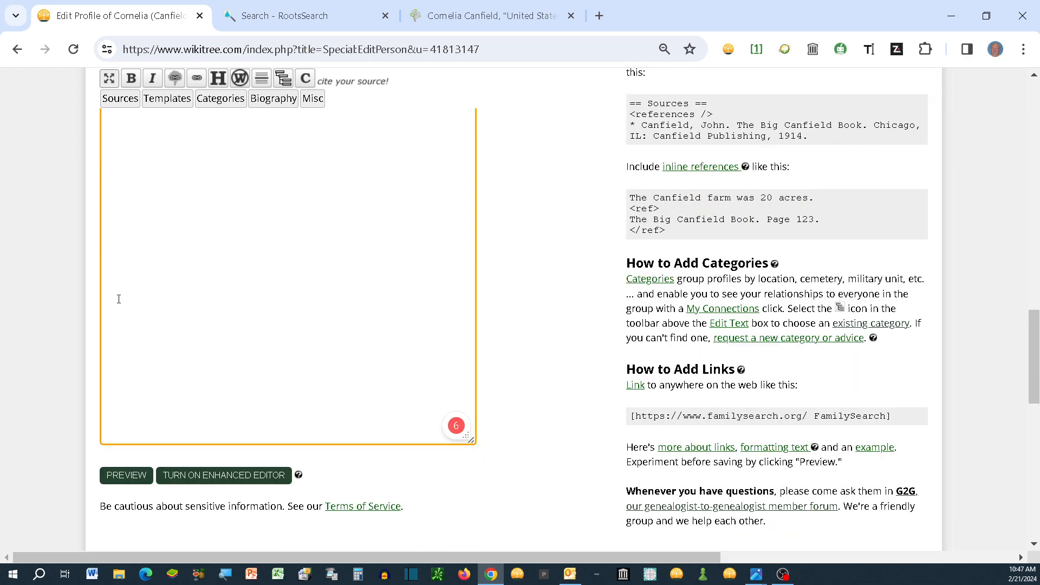
pyautogui.scroll(-3, 145, 342)
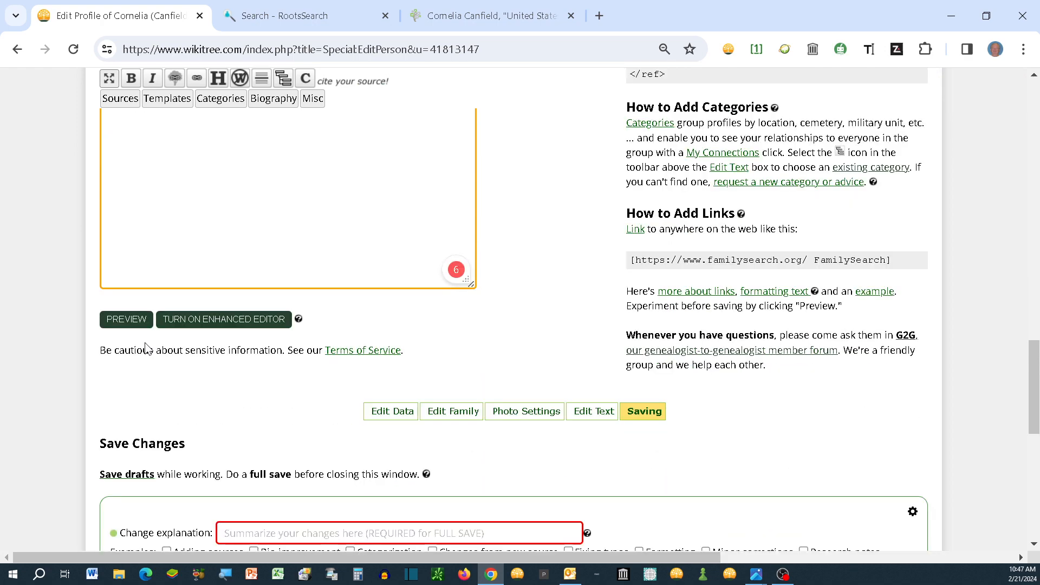
pyautogui.click(127, 319)
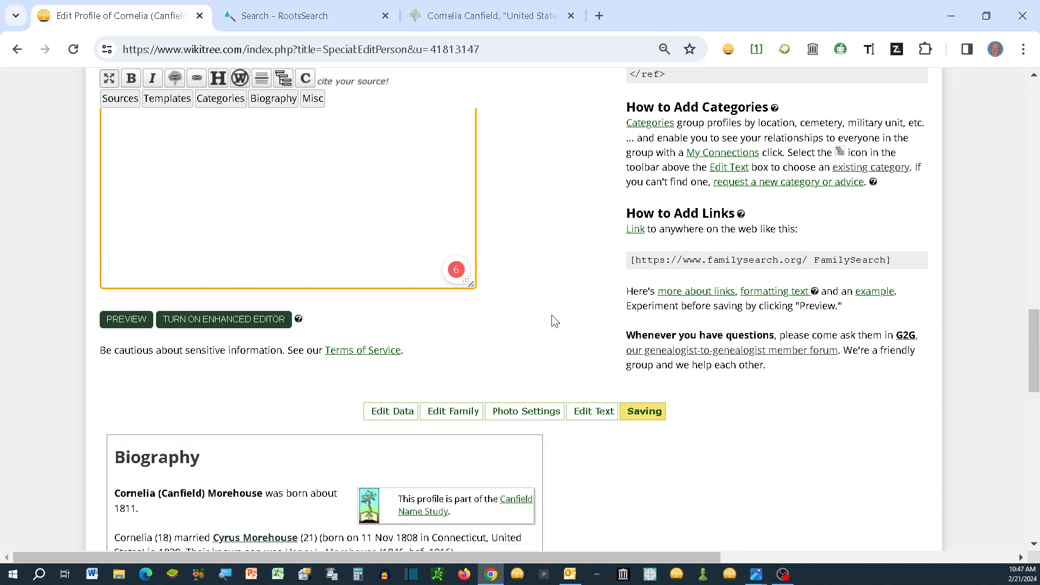
# Enter "Added 1860 census" as the change explanation and commit the profile changes with a full save.
pyautogui.scroll(-4, 551, 314)
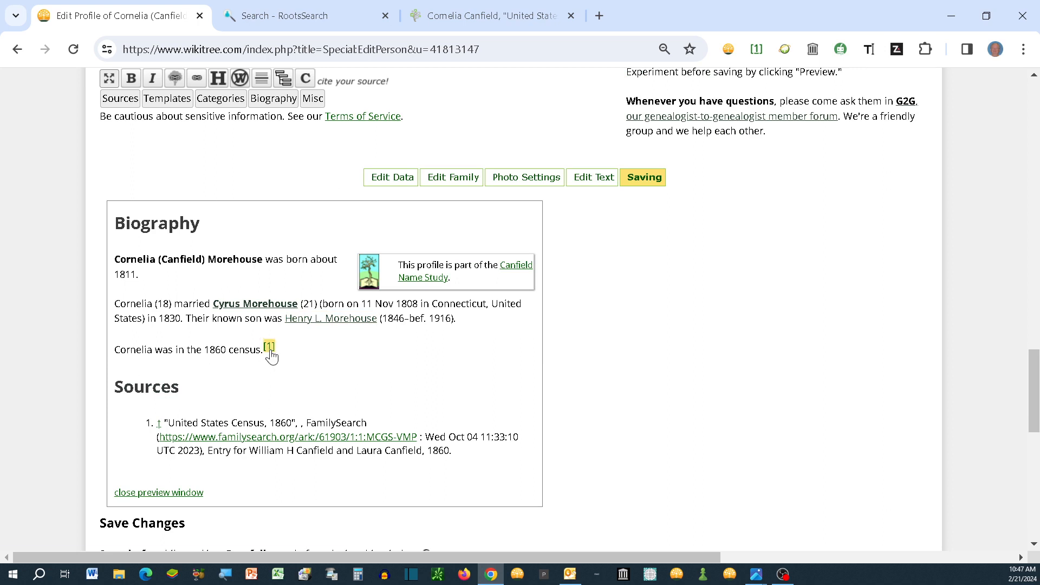
pyautogui.moveTo(269, 348)
pyautogui.scroll(-1, 541, 381)
pyautogui.scroll(-2, 540, 384)
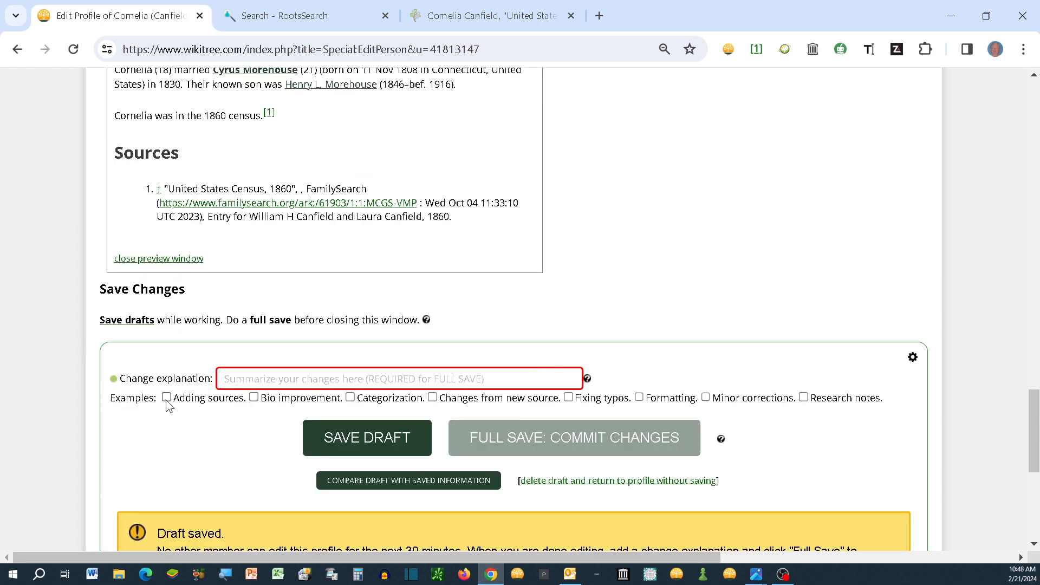
pyautogui.click(267, 373)
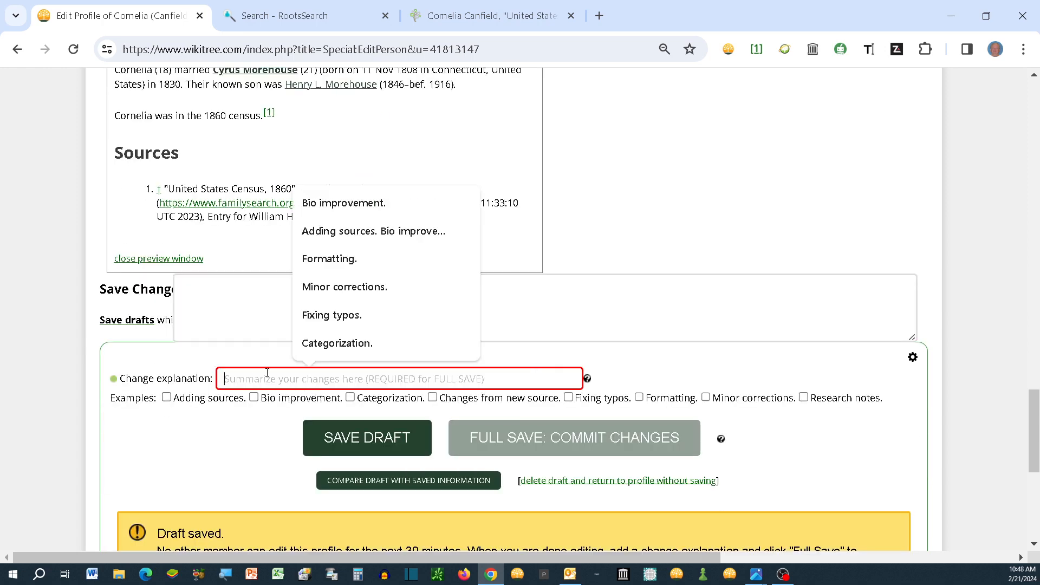
pyautogui.write('Added')
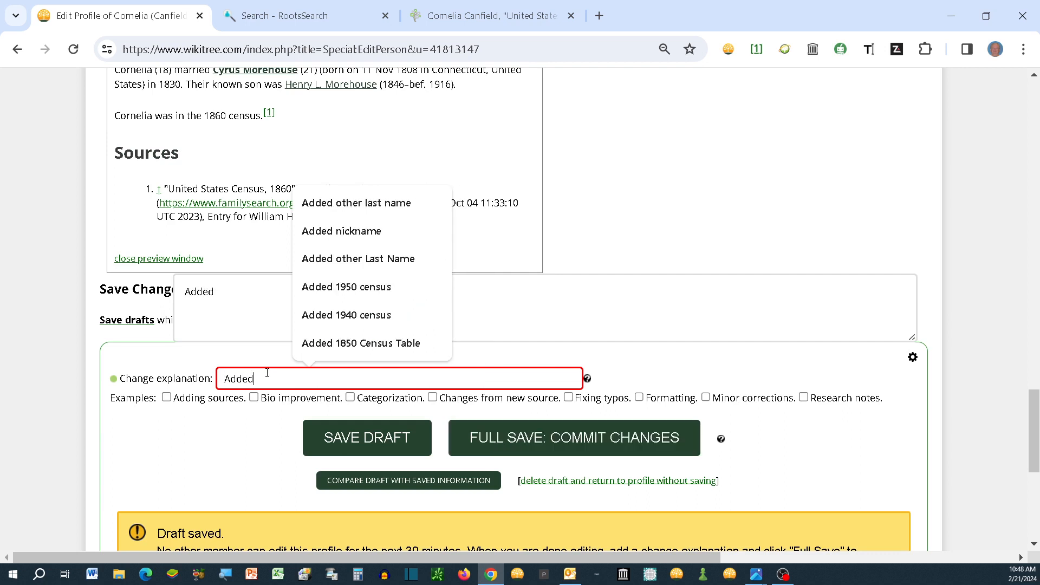
pyautogui.write(' 1860')
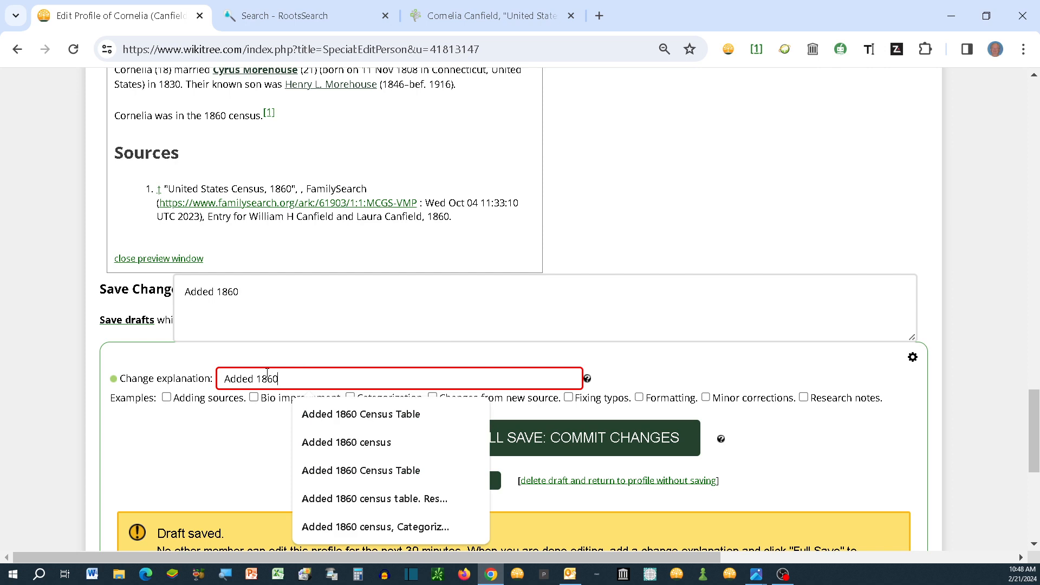
pyautogui.click(376, 442)
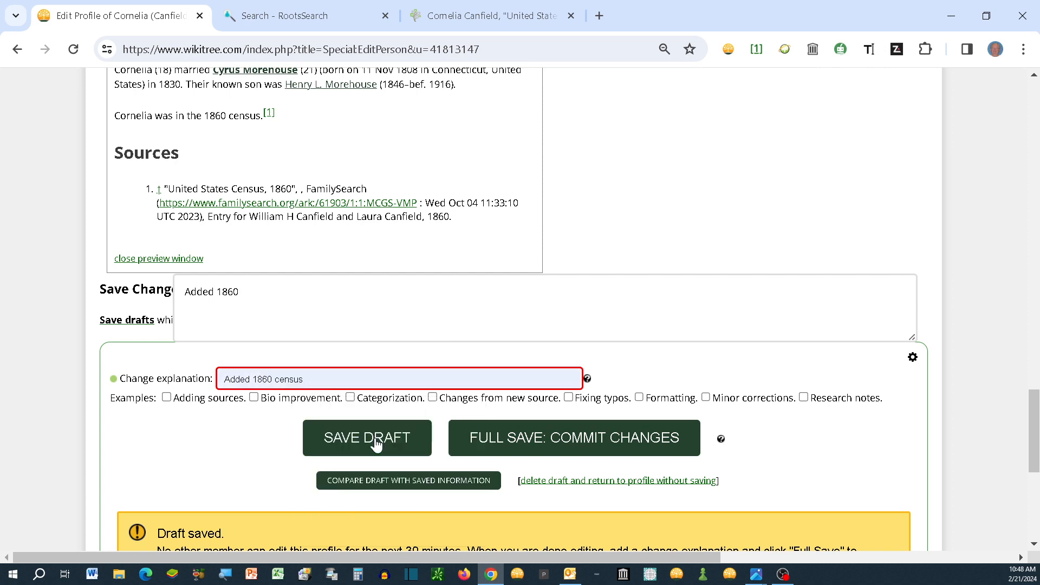
pyautogui.click(480, 442)
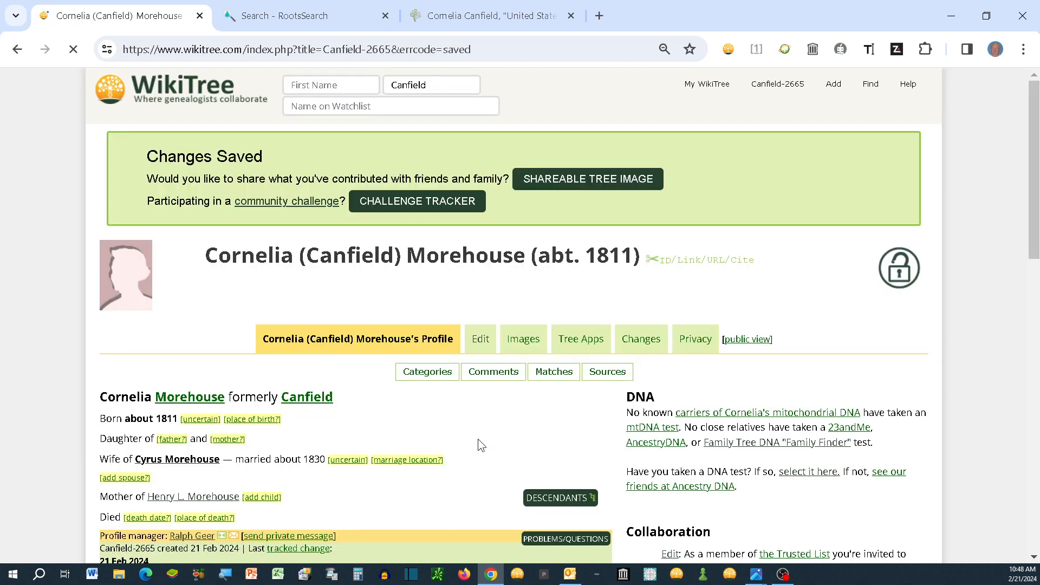
# Open the FamilySearch record linked in the saved profile's 1860 census source.
pyautogui.scroll(-2, 546, 425)
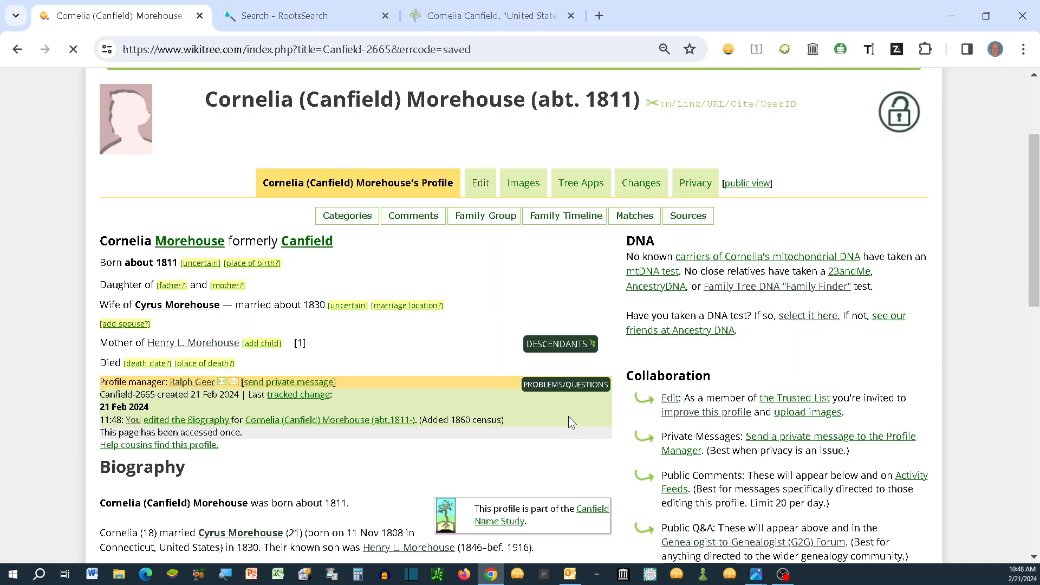
pyautogui.scroll(-3, 571, 425)
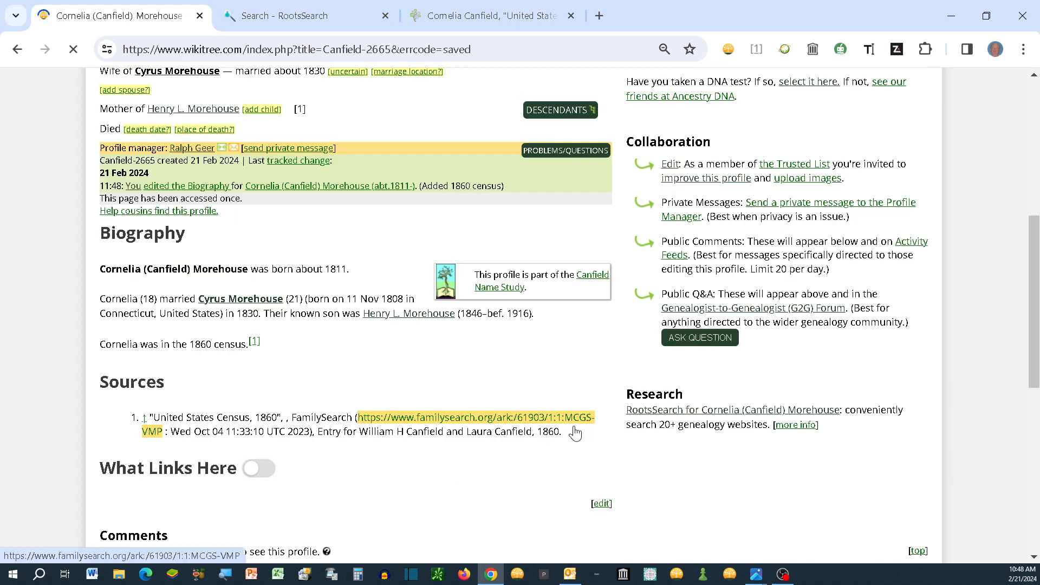
pyautogui.scroll(-1, 576, 433)
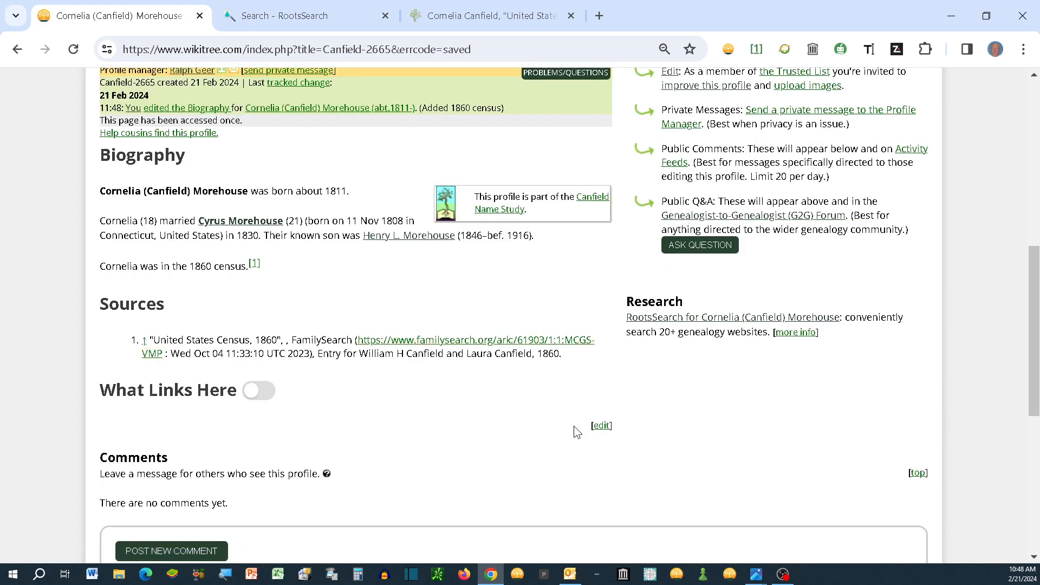
pyautogui.scroll(1, 573, 426)
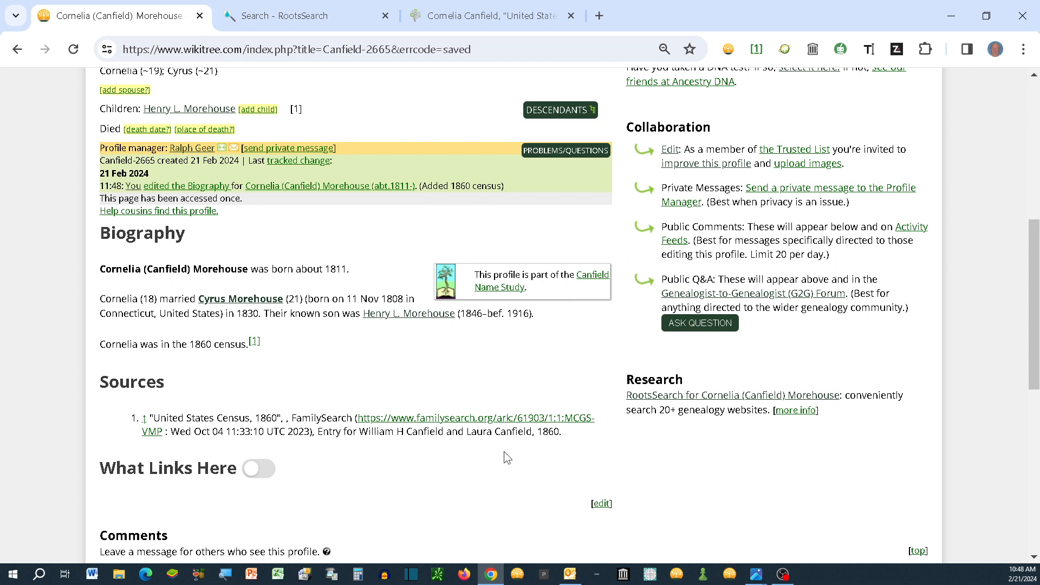
pyautogui.click(462, 428)
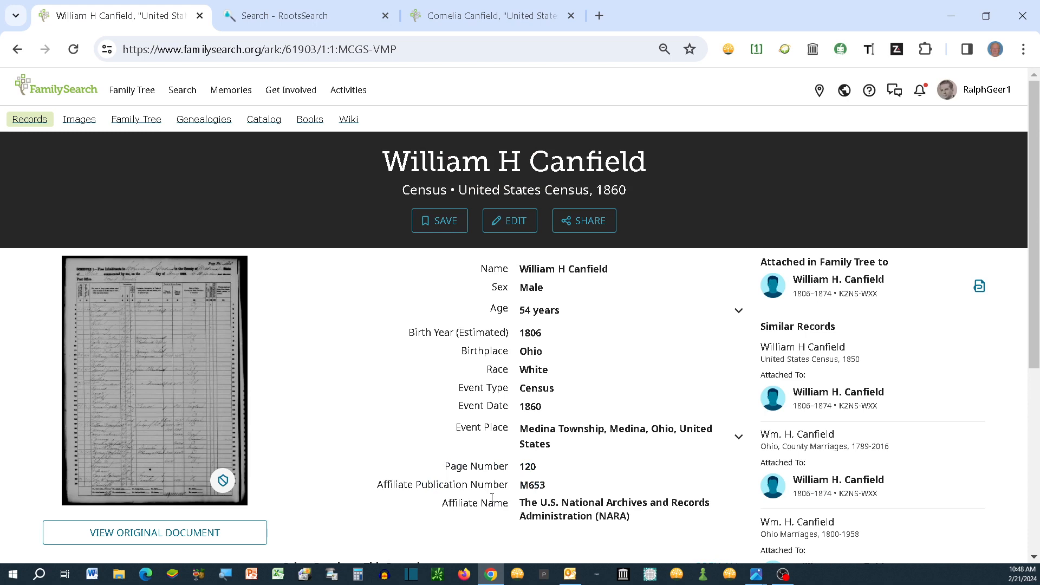
# Examine the 1860 census record's event place and the ages and birthplaces of the other people on it.
pyautogui.scroll(-5, 491, 497)
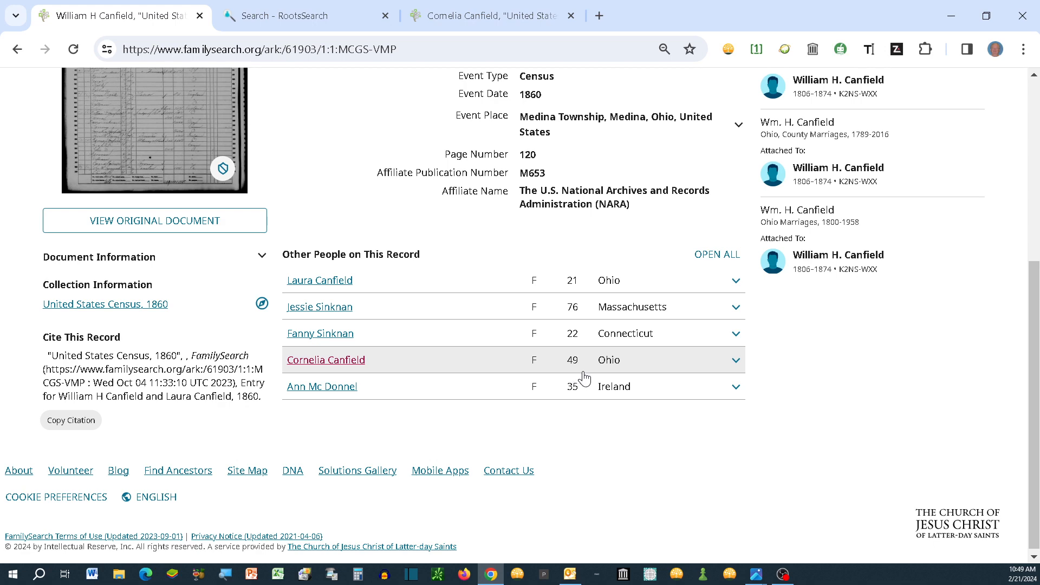
pyautogui.scroll(1, 584, 378)
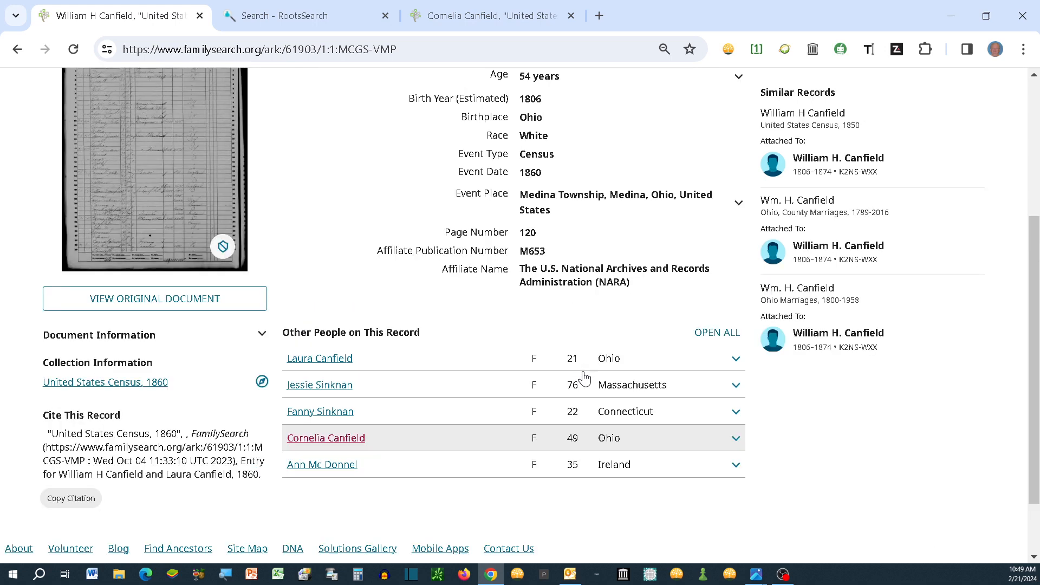
pyautogui.scroll(1, 584, 378)
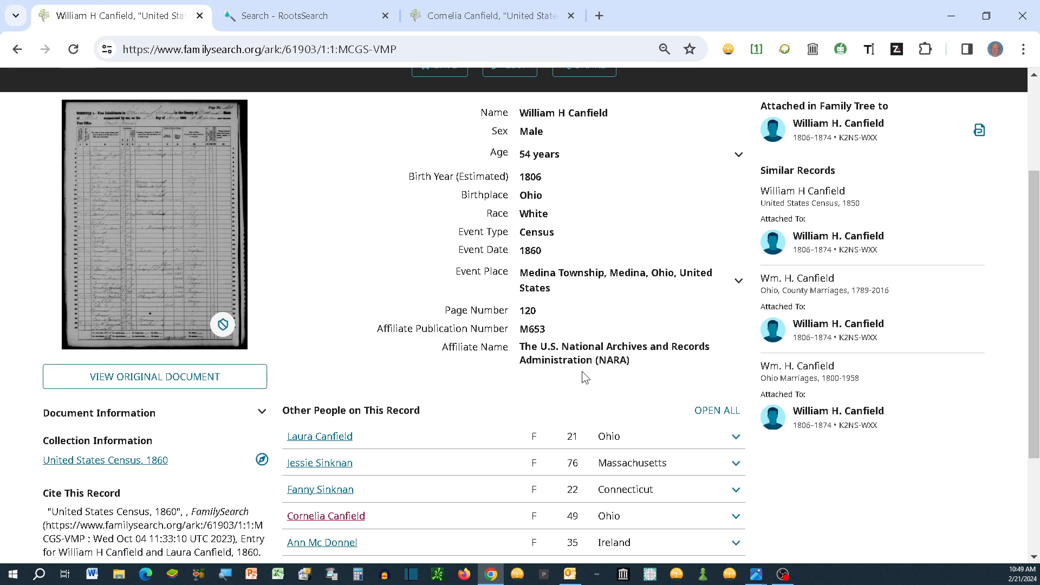
pyautogui.scroll(-1, 582, 372)
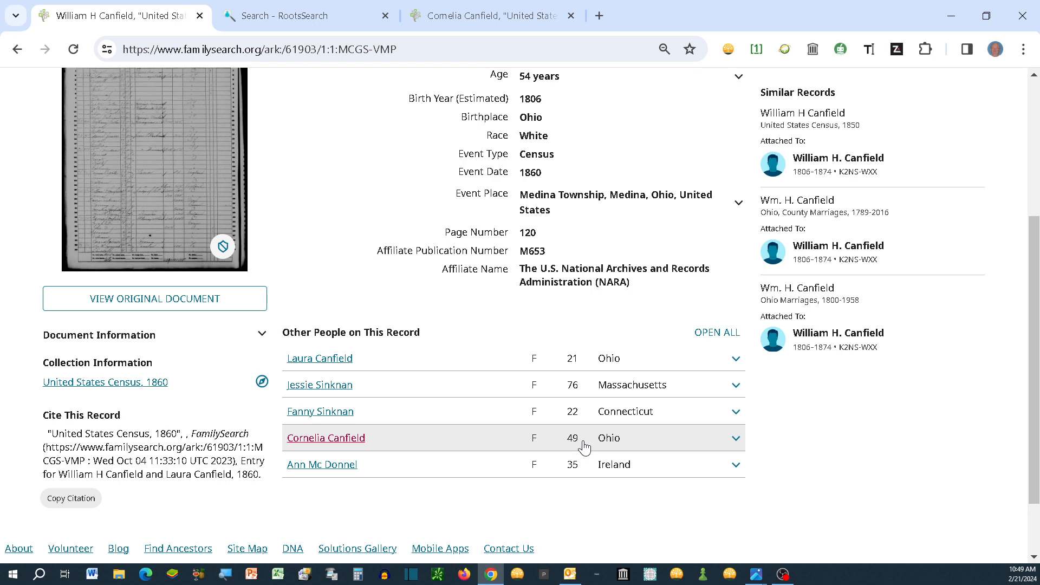
pyautogui.scroll(5, 584, 447)
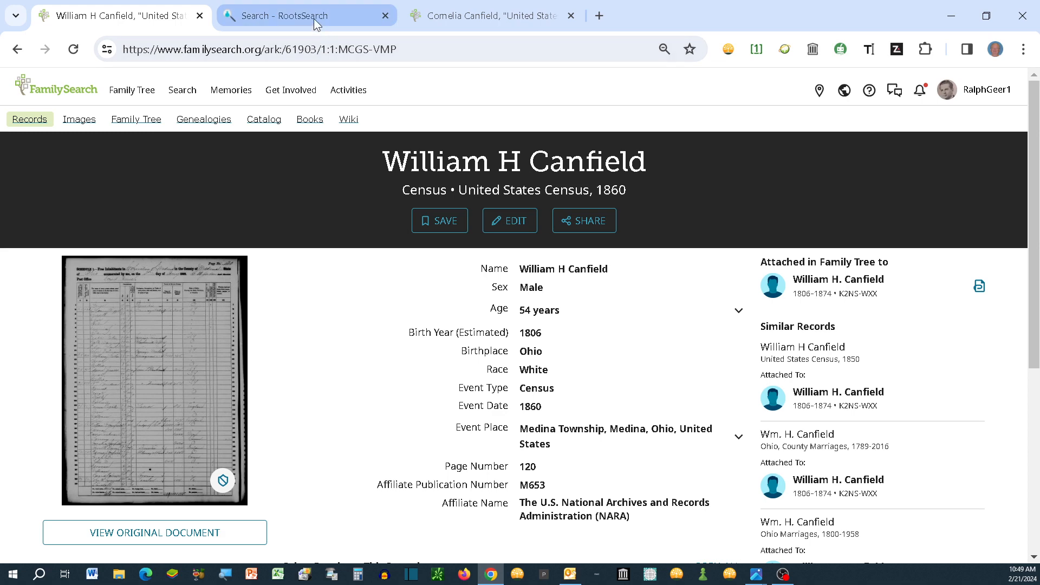
# Go back from the wife's census record to the FamilySearch search results and examine the listed marriage, burial, death and census records for matches.
pyautogui.click(442, 16)
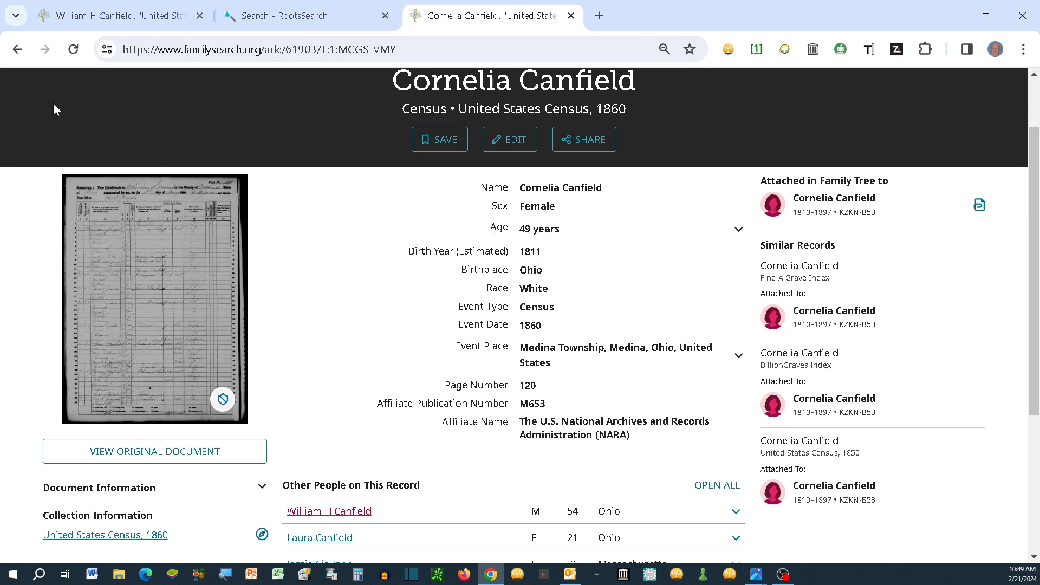
pyautogui.click(18, 53)
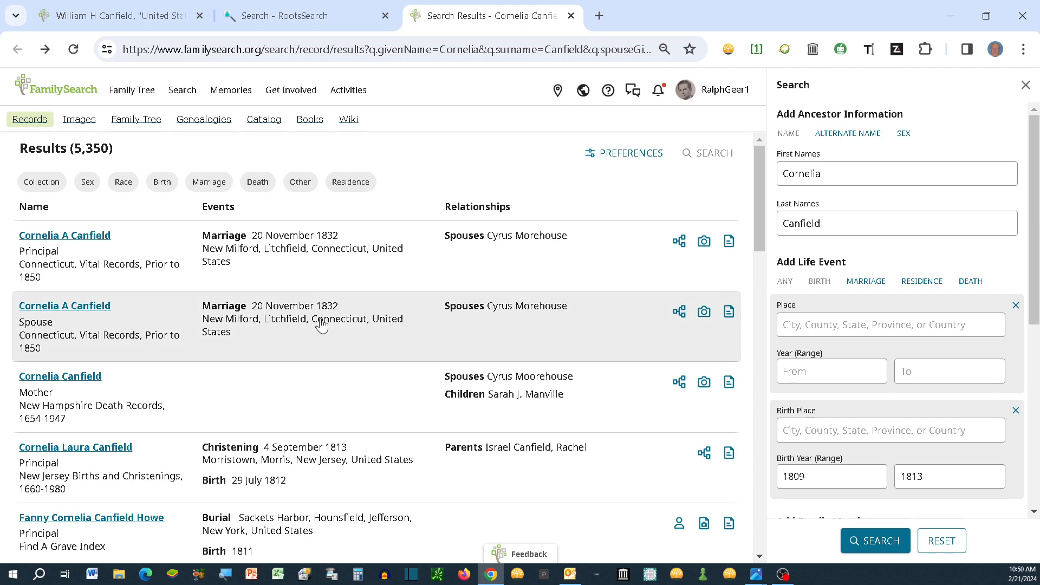
pyautogui.scroll(-1, 325, 336)
pyautogui.scroll(-2, 362, 377)
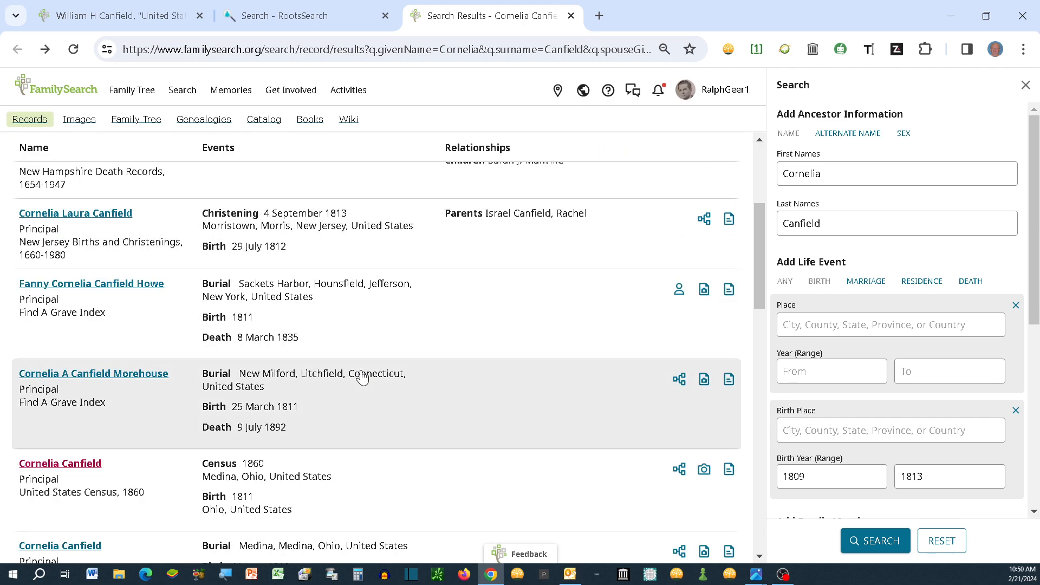
pyautogui.scroll(-1, 364, 378)
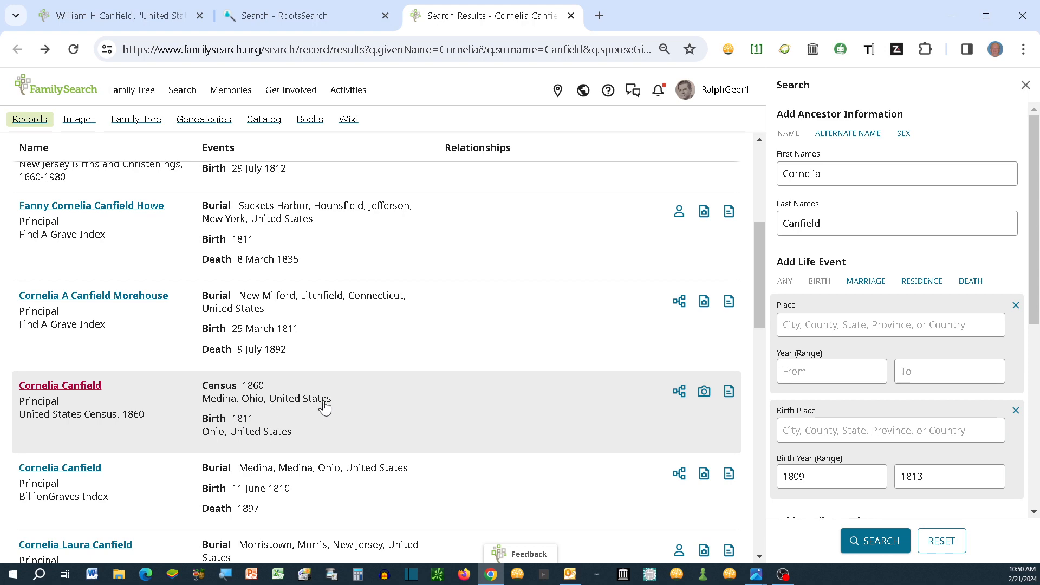
pyautogui.scroll(-3, 356, 406)
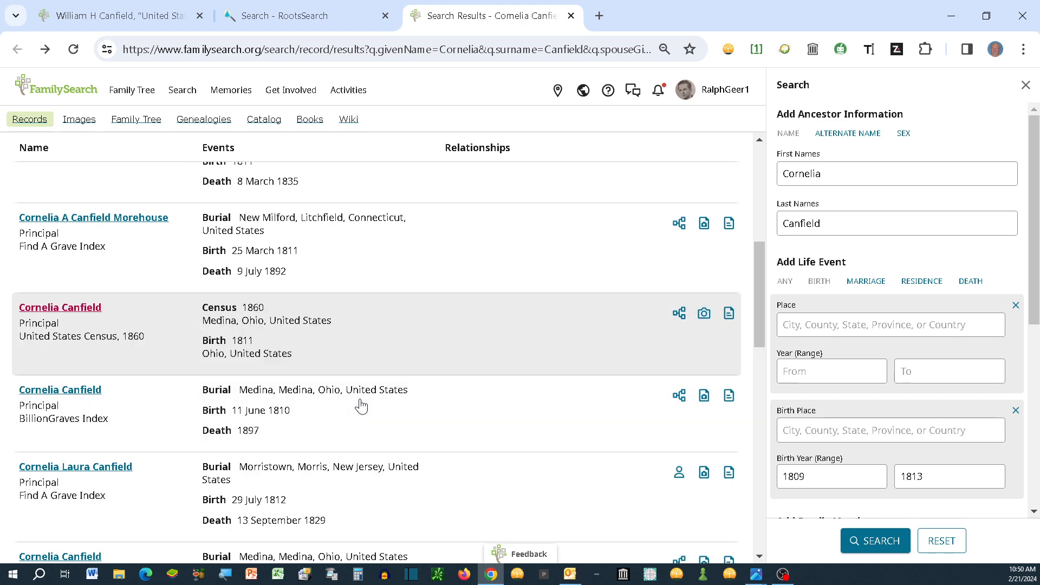
pyautogui.scroll(-1, 366, 406)
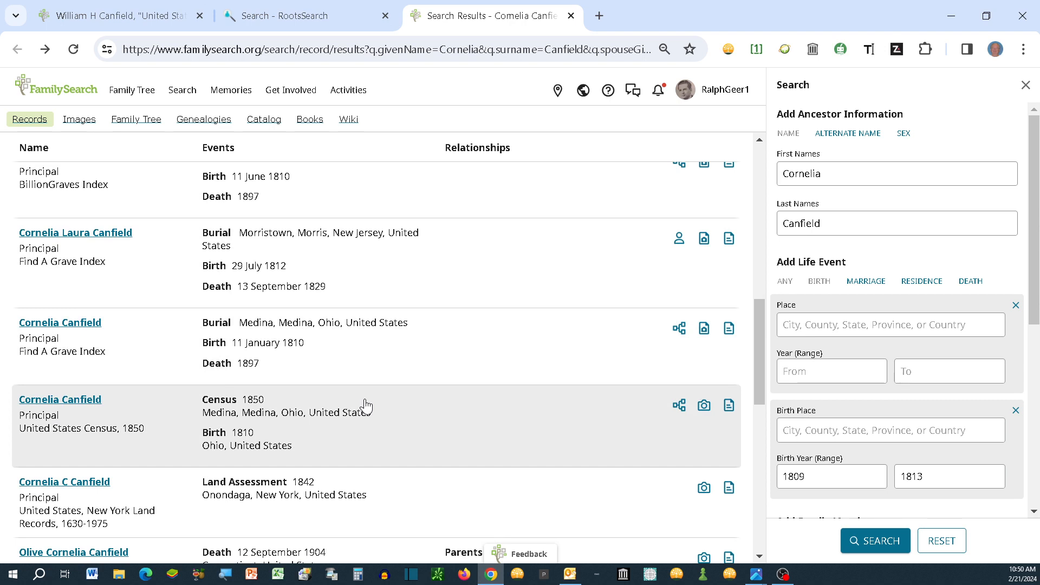
pyautogui.scroll(-1, 366, 406)
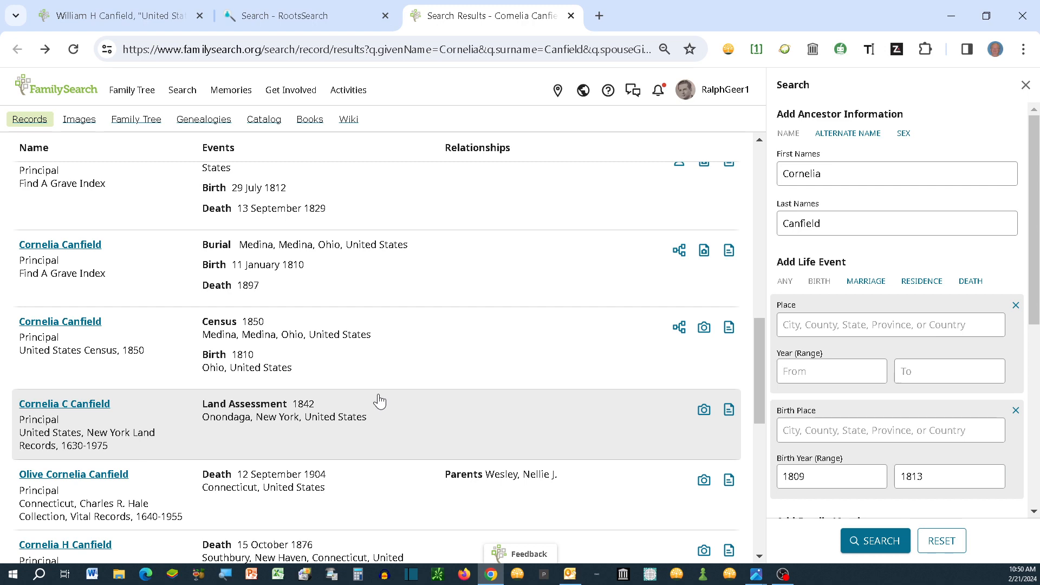
pyautogui.scroll(-1, 379, 400)
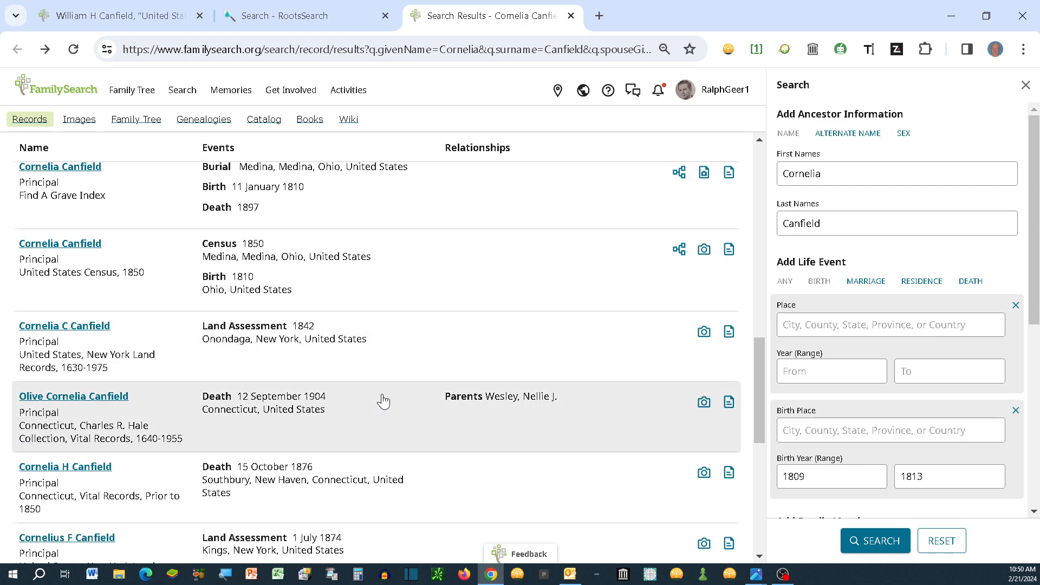
pyautogui.scroll(-1, 382, 401)
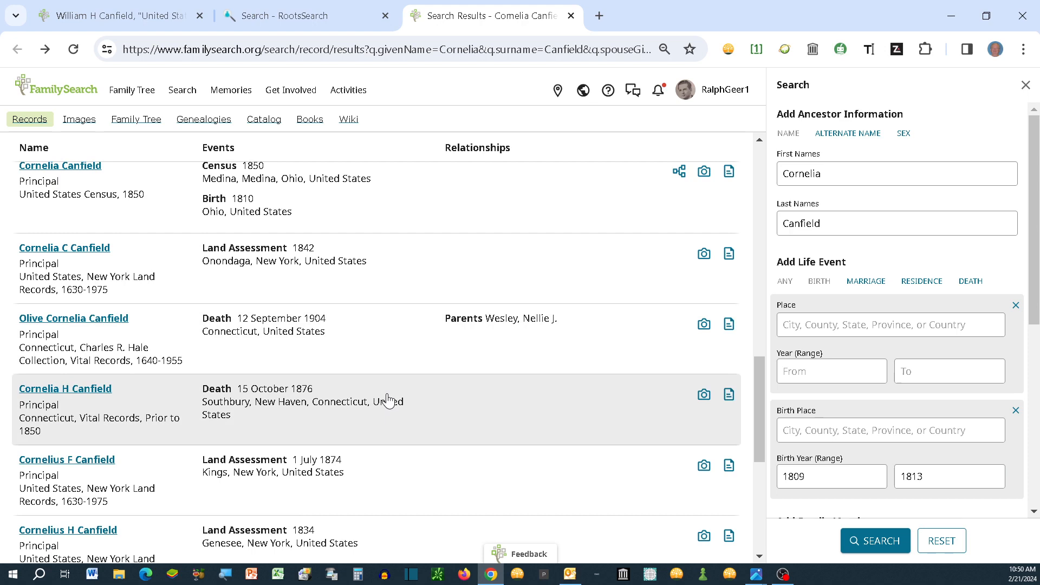
pyautogui.scroll(-1, 388, 400)
pyautogui.scroll(-1, 391, 401)
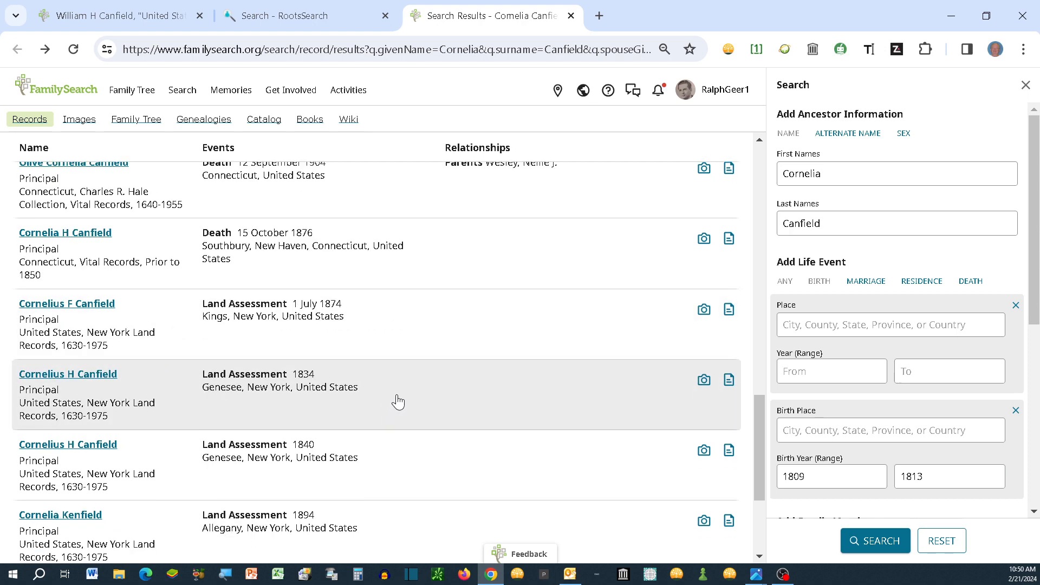
pyautogui.scroll(-2, 398, 401)
pyautogui.scroll(-1, 398, 401)
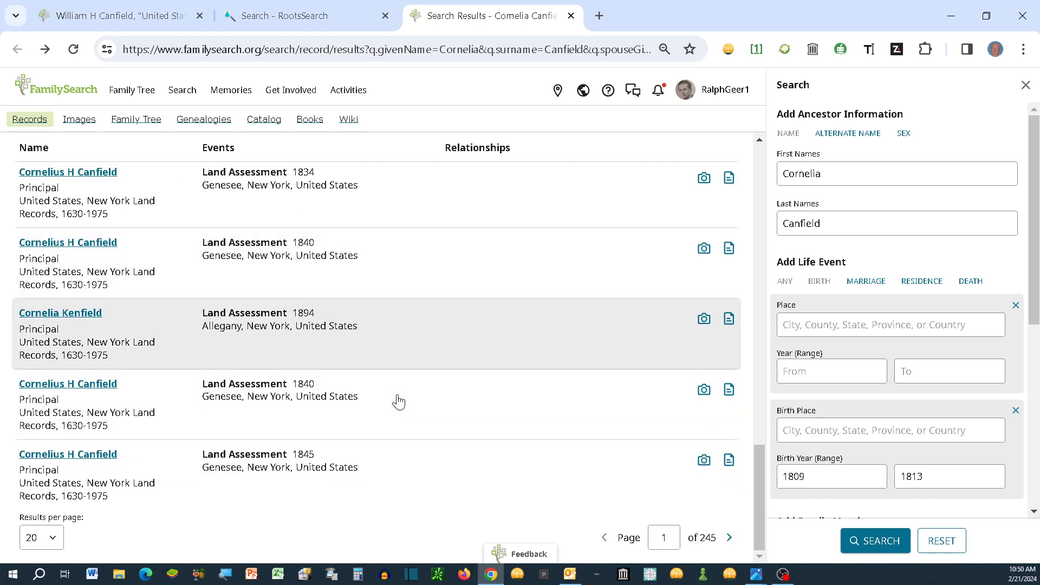
pyautogui.scroll(1, 414, 401)
pyautogui.scroll(2, 414, 400)
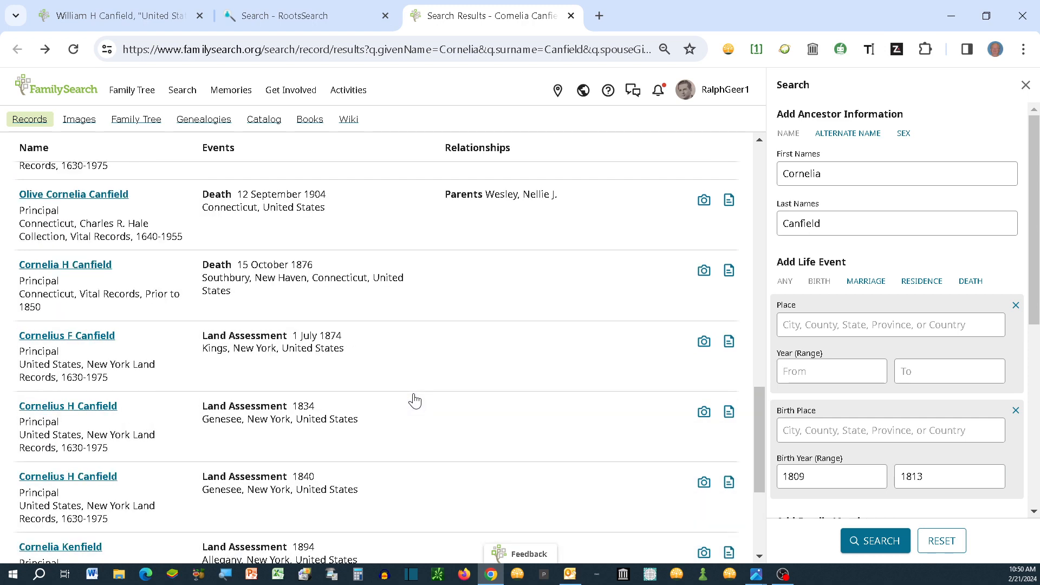
pyautogui.scroll(3, 427, 397)
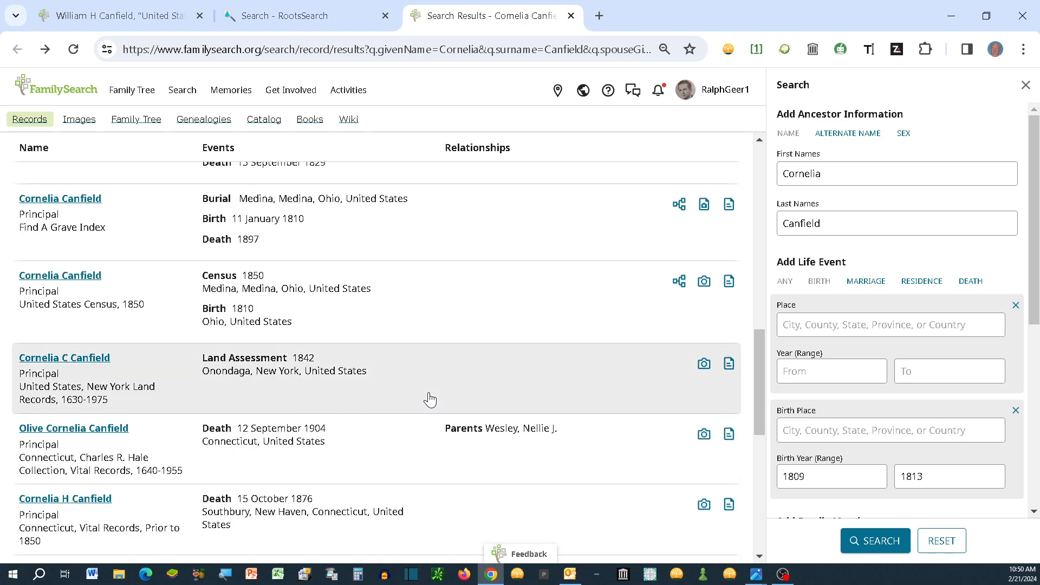
pyautogui.scroll(5, 430, 398)
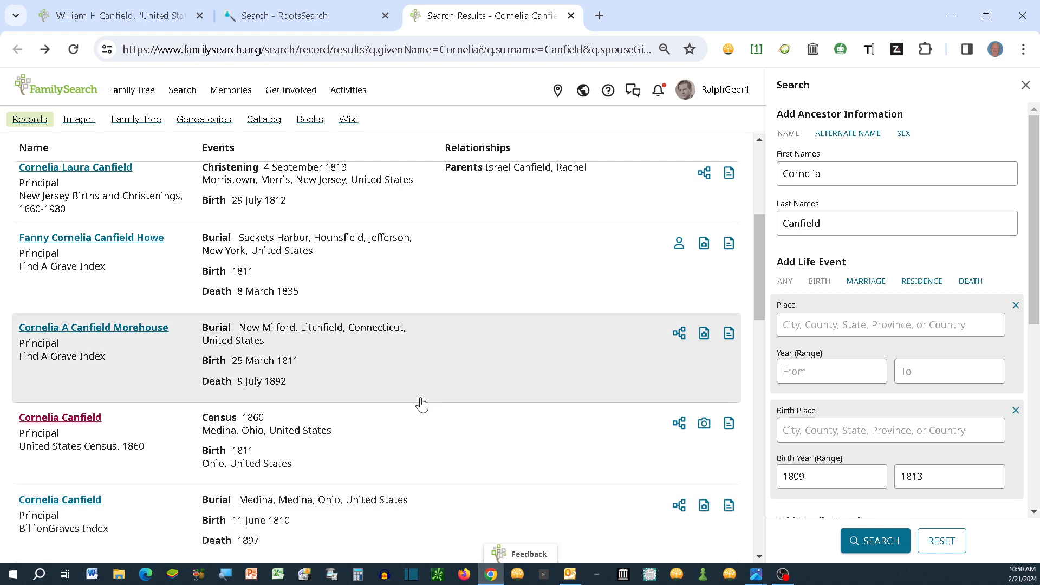
pyautogui.scroll(3, 421, 404)
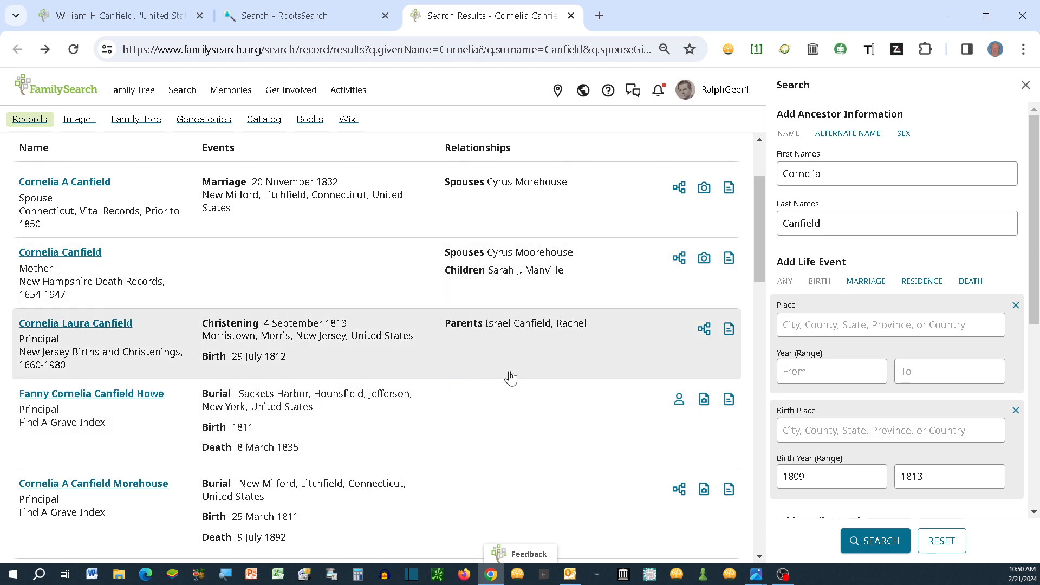
pyautogui.scroll(2, 496, 395)
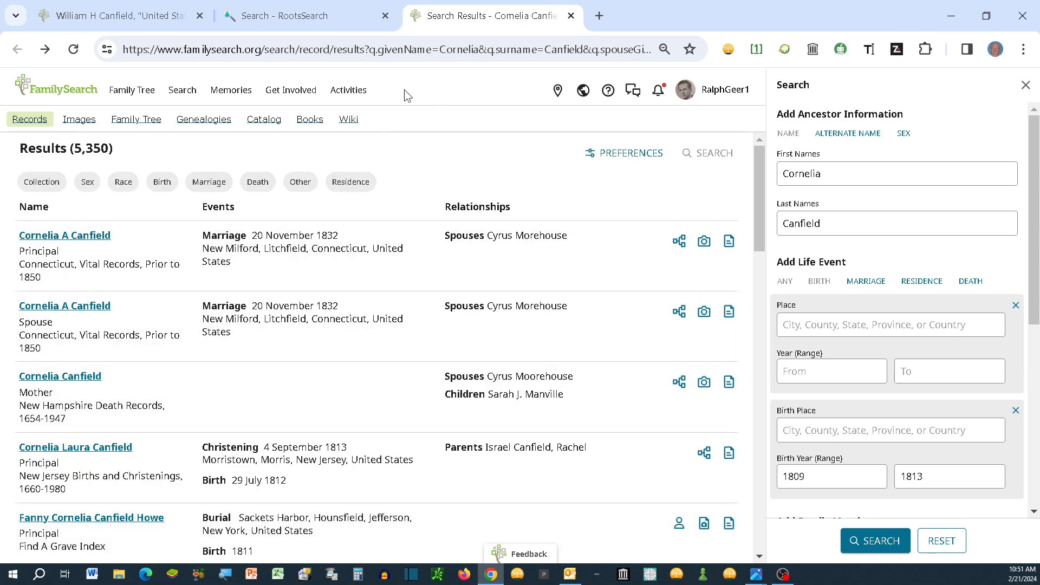
# Return from the cited 1860 census record to the wife's saved WikiTree profile.
pyautogui.click(155, 17)
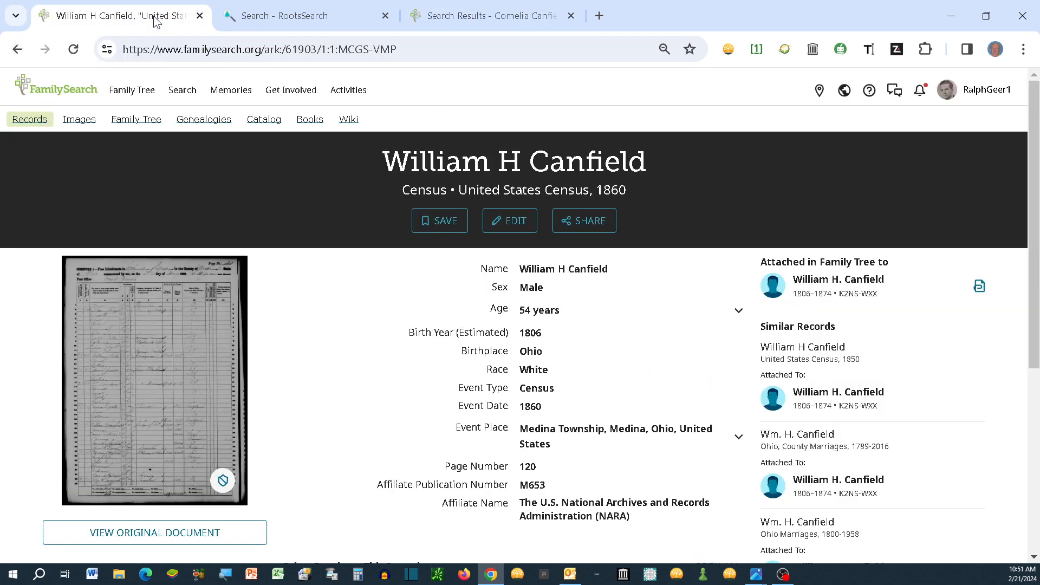
pyautogui.click(20, 51)
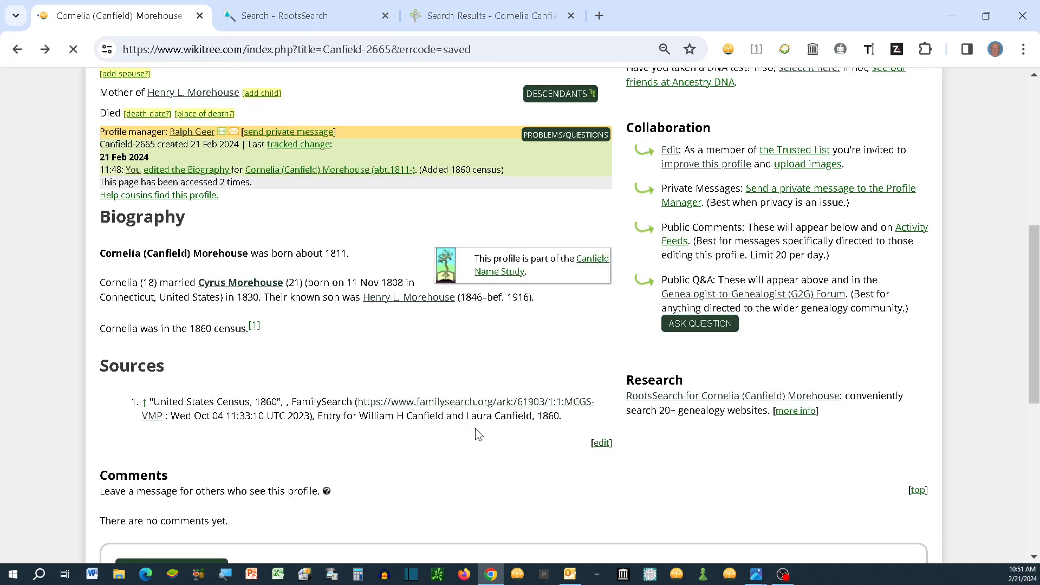
# Open the wife's profile for editing and delete the 1860 census sentence with its inline citation from the biography.
pyautogui.scroll(3, 476, 428)
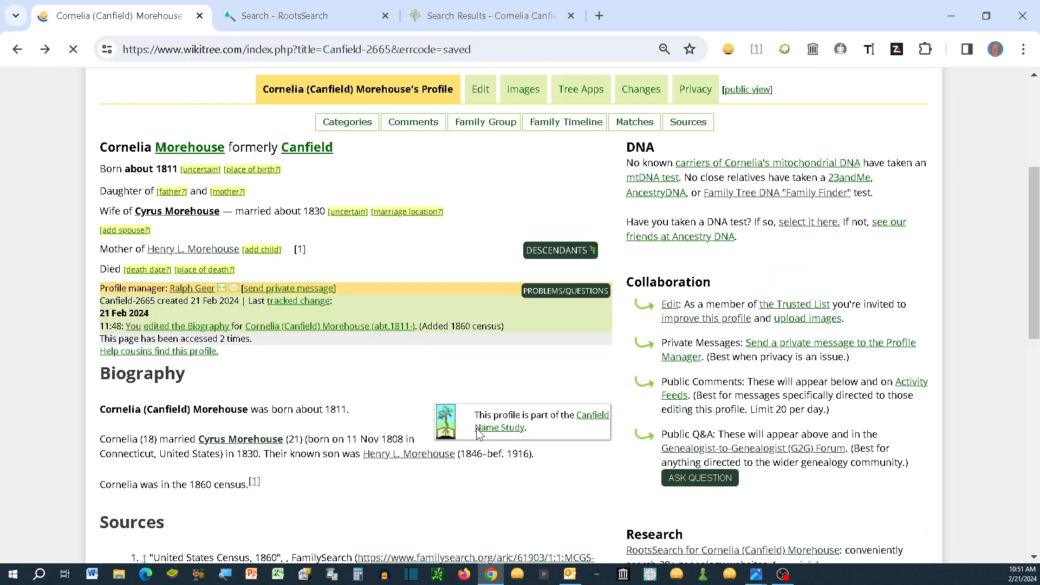
pyautogui.scroll(2, 477, 433)
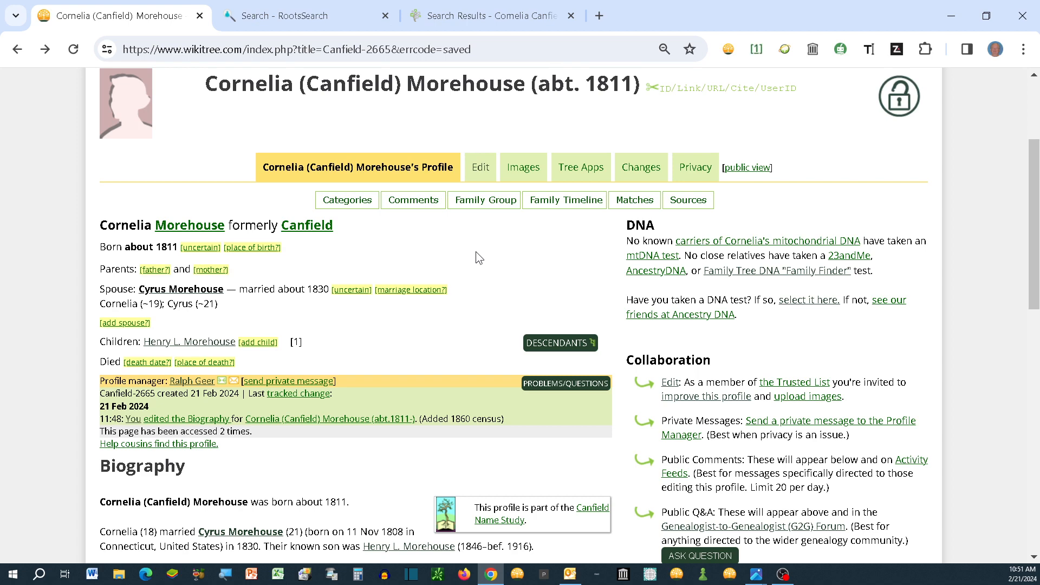
pyautogui.click(481, 169)
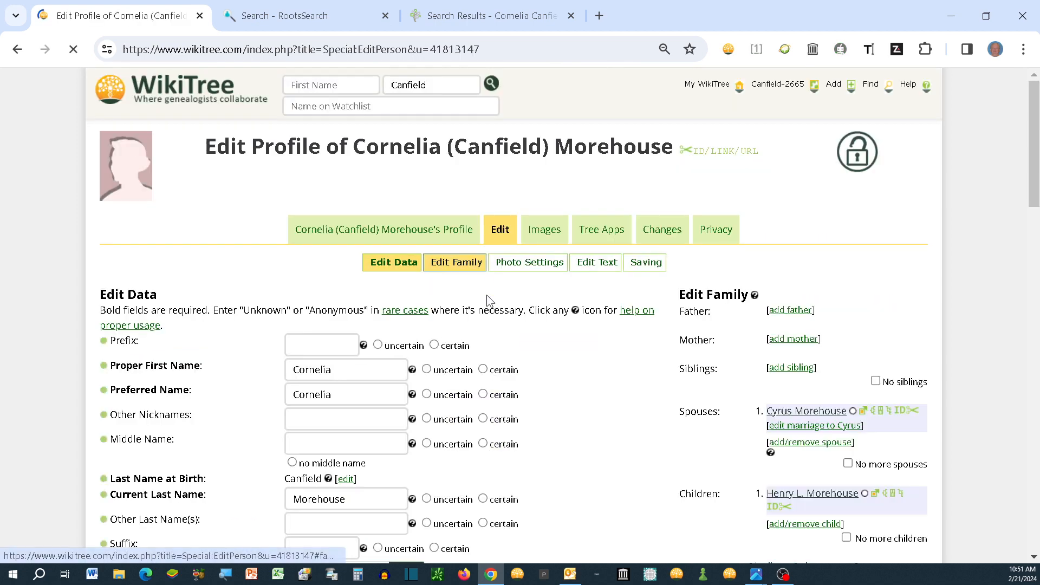
pyautogui.scroll(-10, 486, 294)
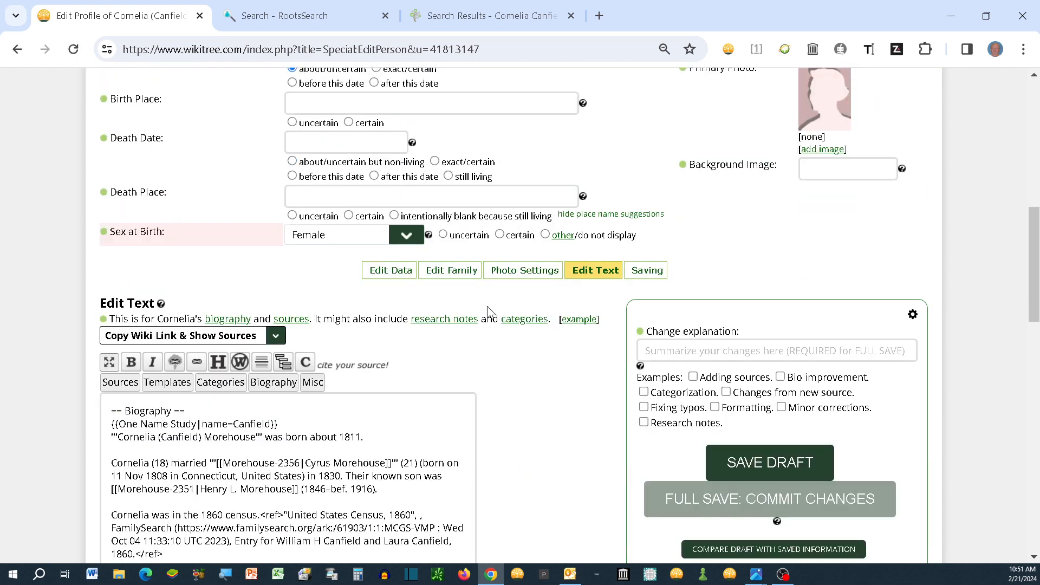
pyautogui.scroll(-3, 489, 313)
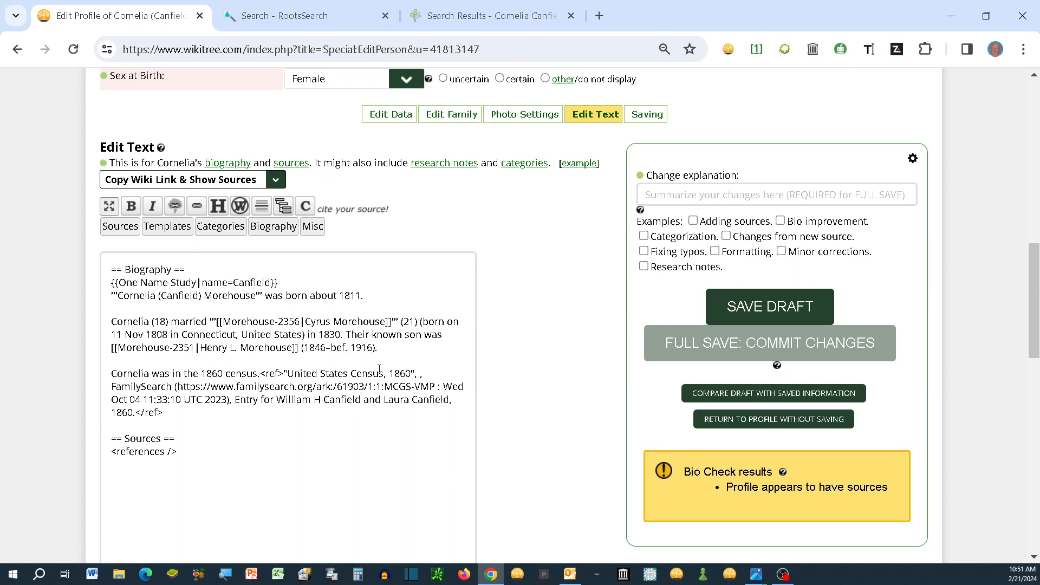
pyautogui.moveTo(176, 417); pyautogui.dragTo(85, 362)
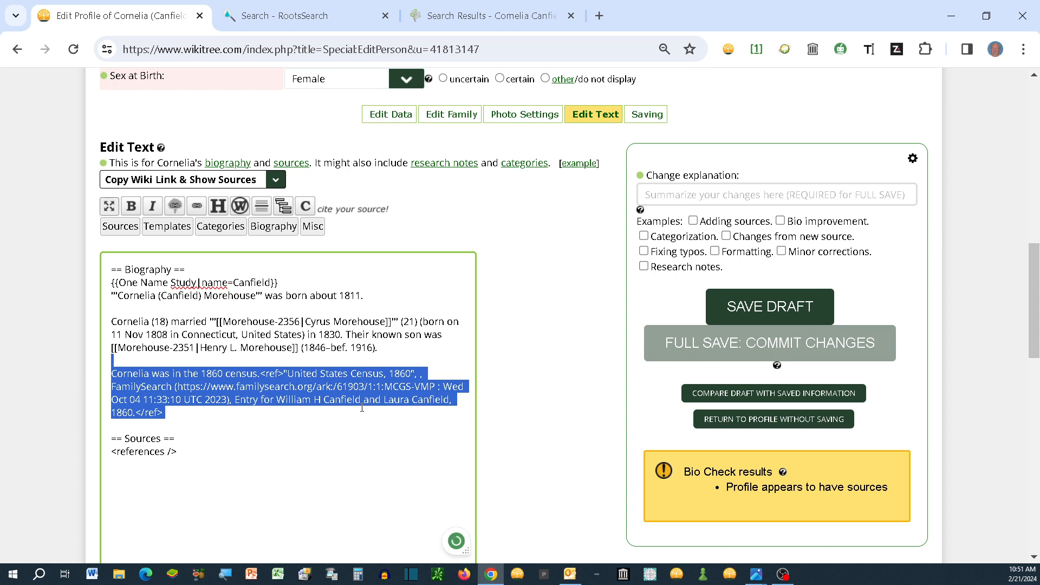
pyautogui.press('Delete')
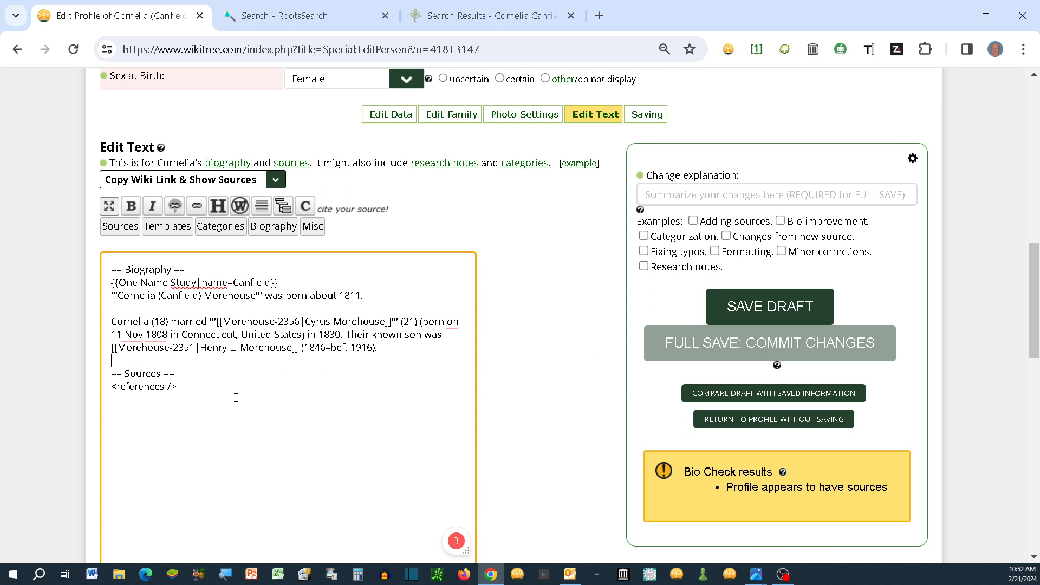
# Commit the biography edit with the change explanation "Changes from new source".
pyautogui.scroll(-10, 235, 398)
pyautogui.scroll(-1, 264, 411)
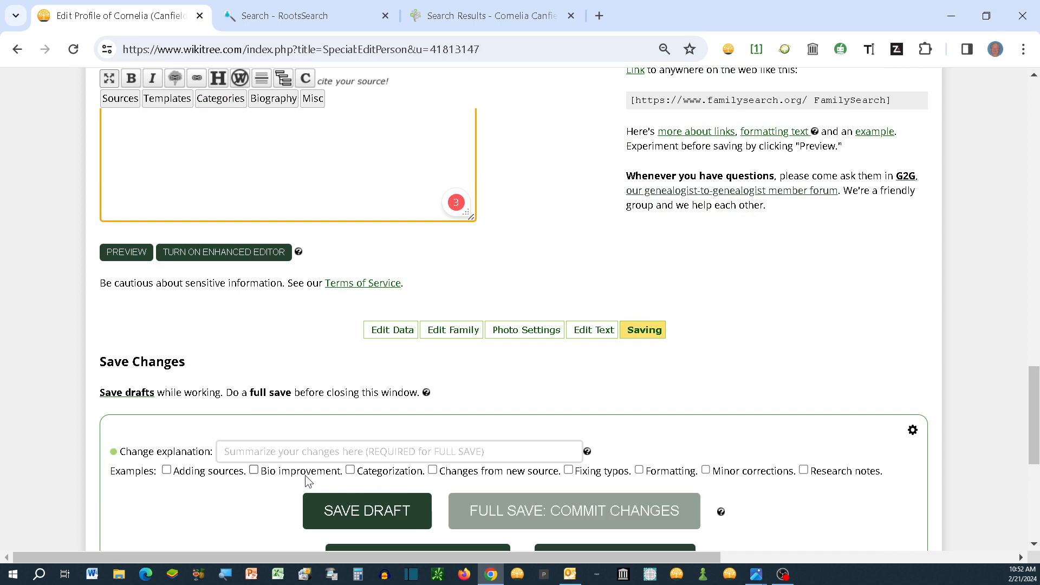
pyautogui.click(432, 469)
pyautogui.click(526, 509)
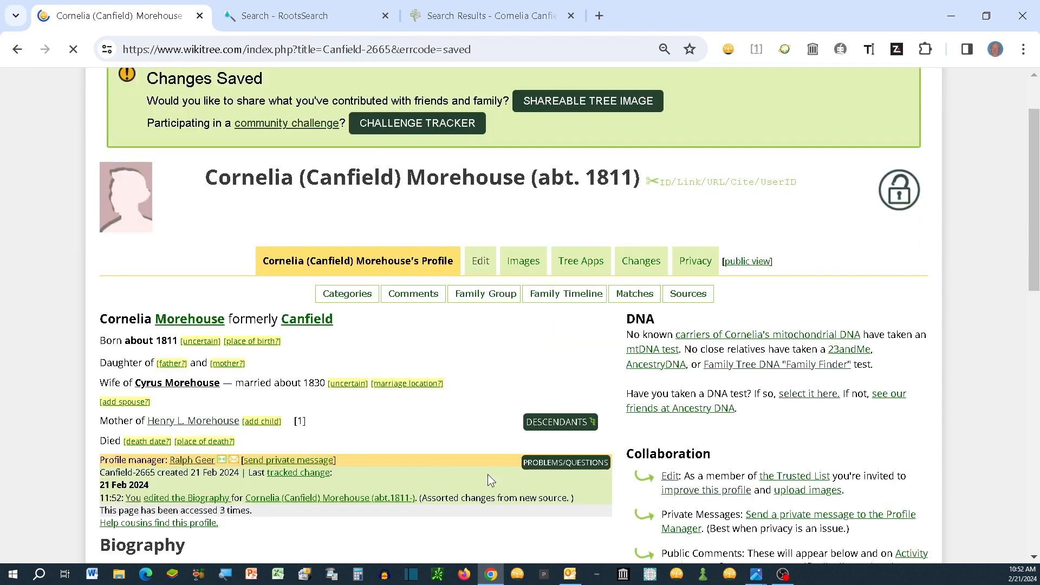
pyautogui.scroll(-4, 487, 475)
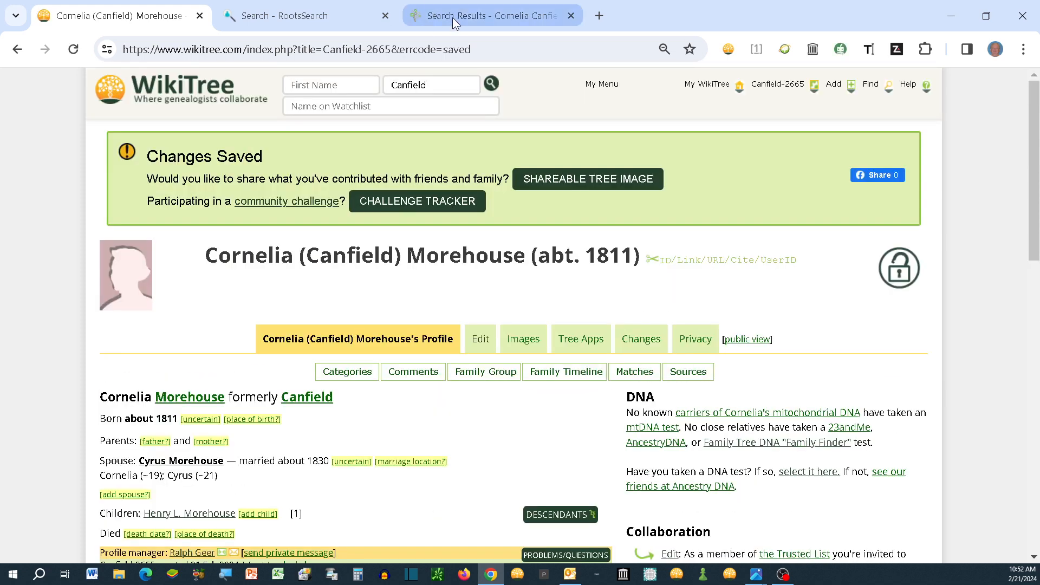
# Check the marriage entries in the FamilySearch results, reopen the wife's profile for editing and enter the middle initial they show as her middle name.
pyautogui.click(453, 17)
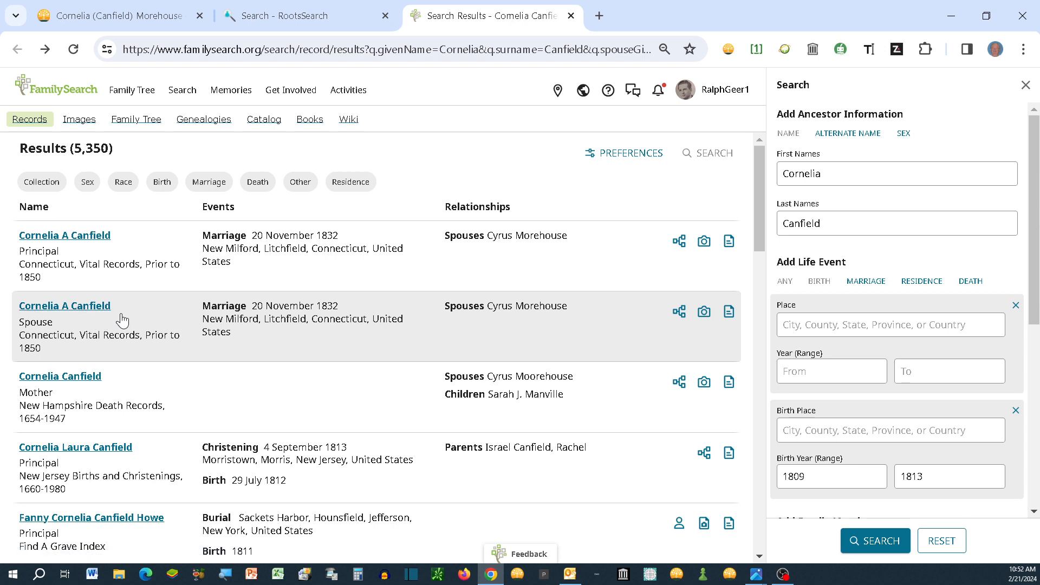
pyautogui.click(104, 15)
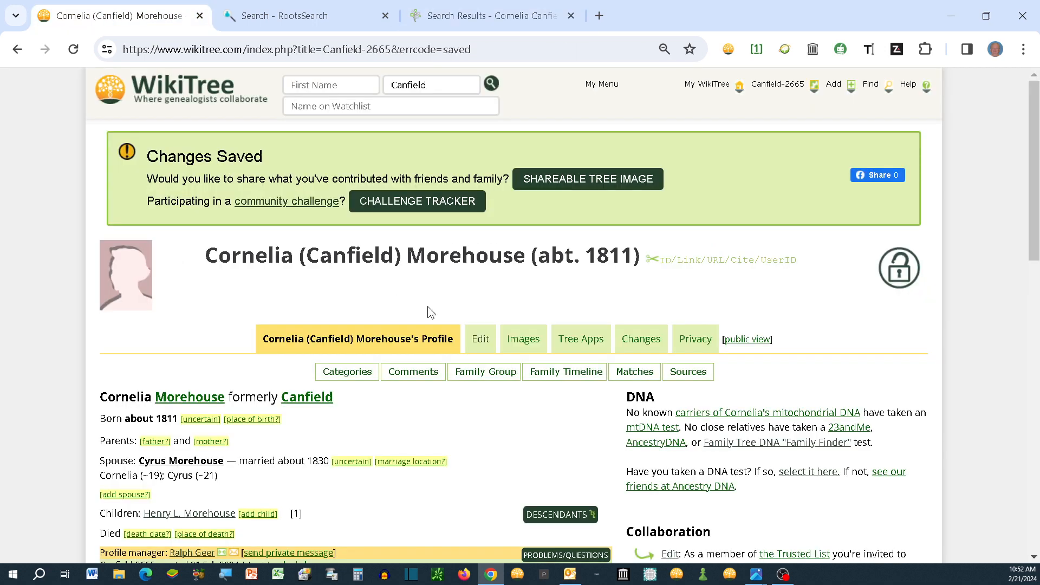
pyautogui.click(486, 339)
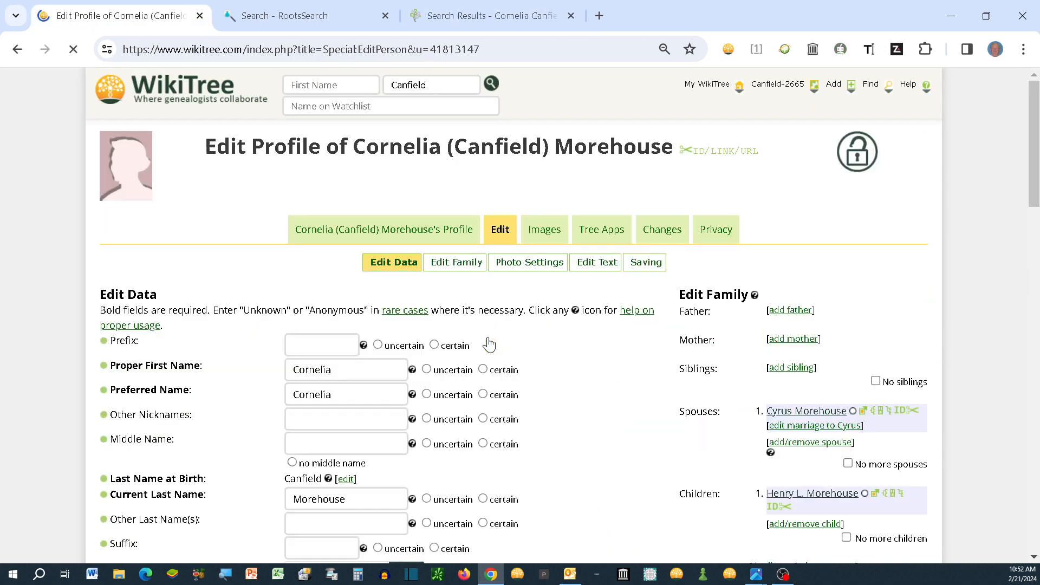
pyautogui.scroll(-3, 471, 346)
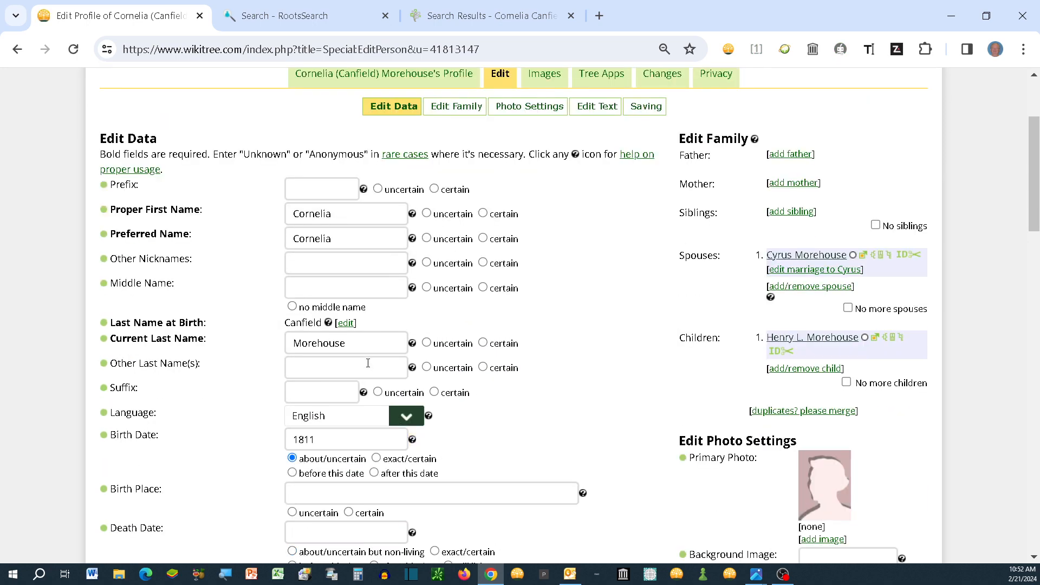
pyautogui.click(302, 286)
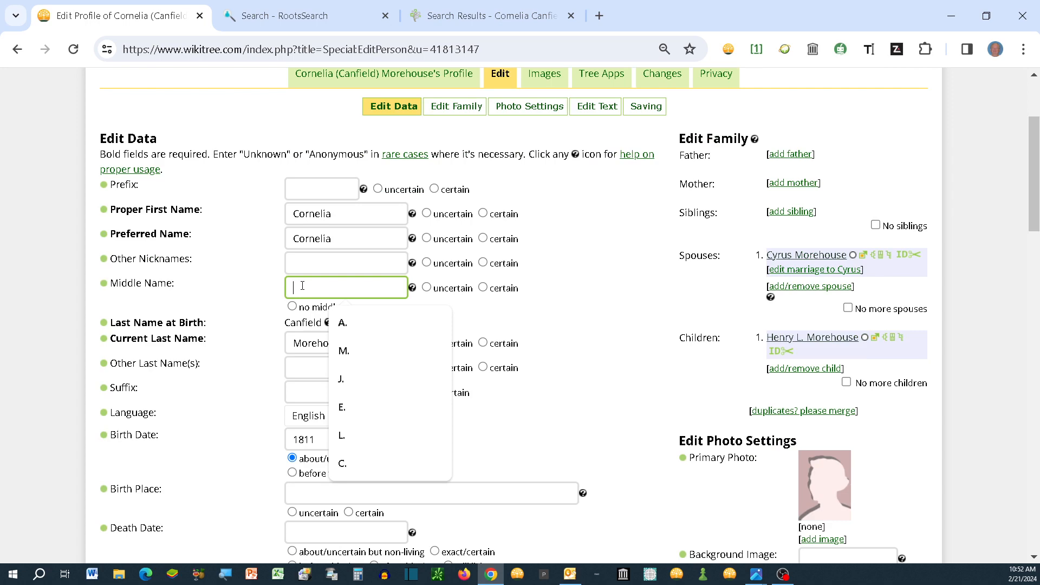
pyautogui.click(342, 323)
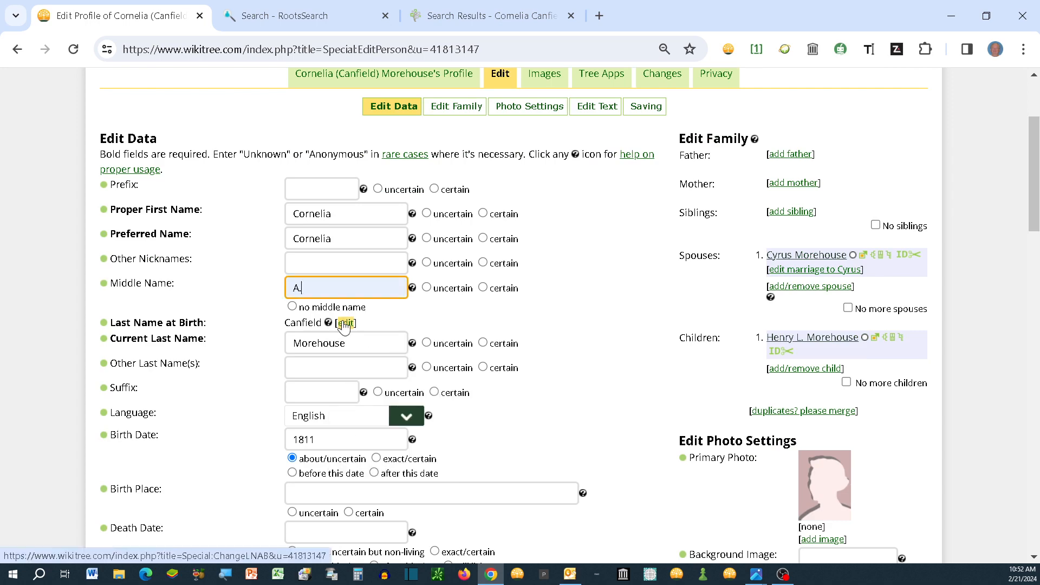
# Commit the middle name edit with the change explanation "Added middle initial".
pyautogui.scroll(-15, 601, 453)
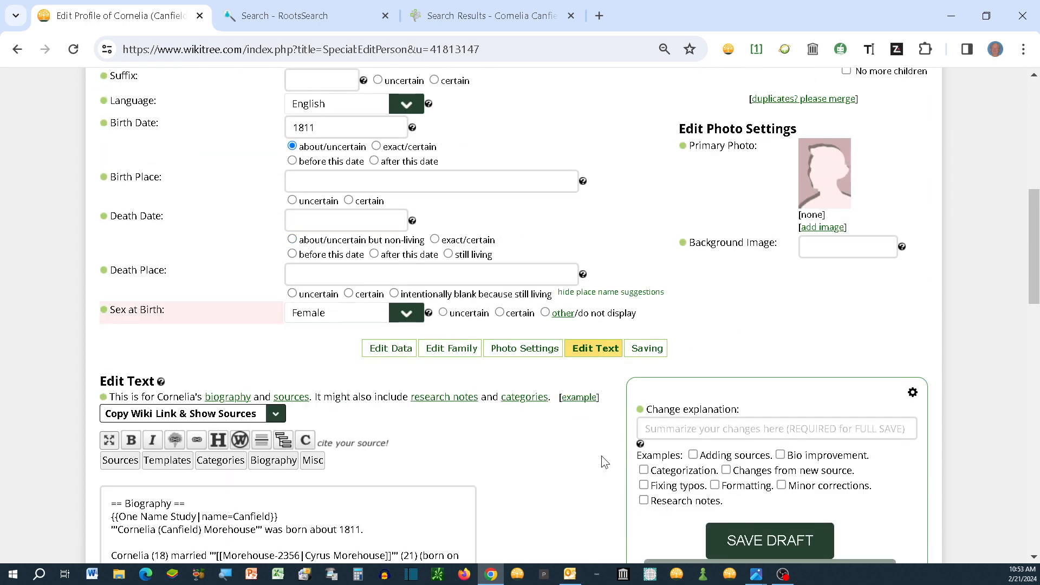
pyautogui.scroll(-11, 599, 456)
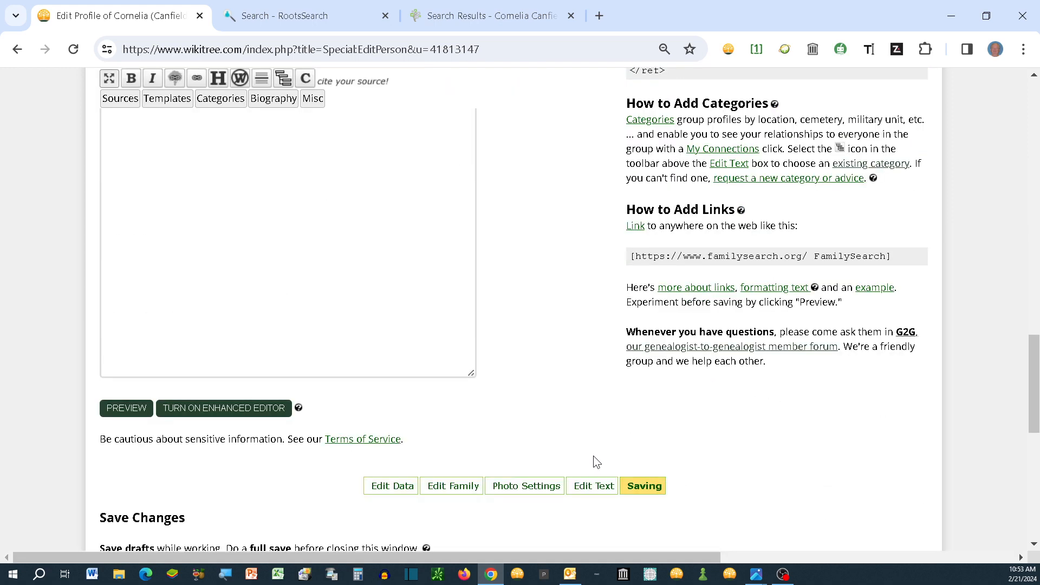
pyautogui.click(264, 374)
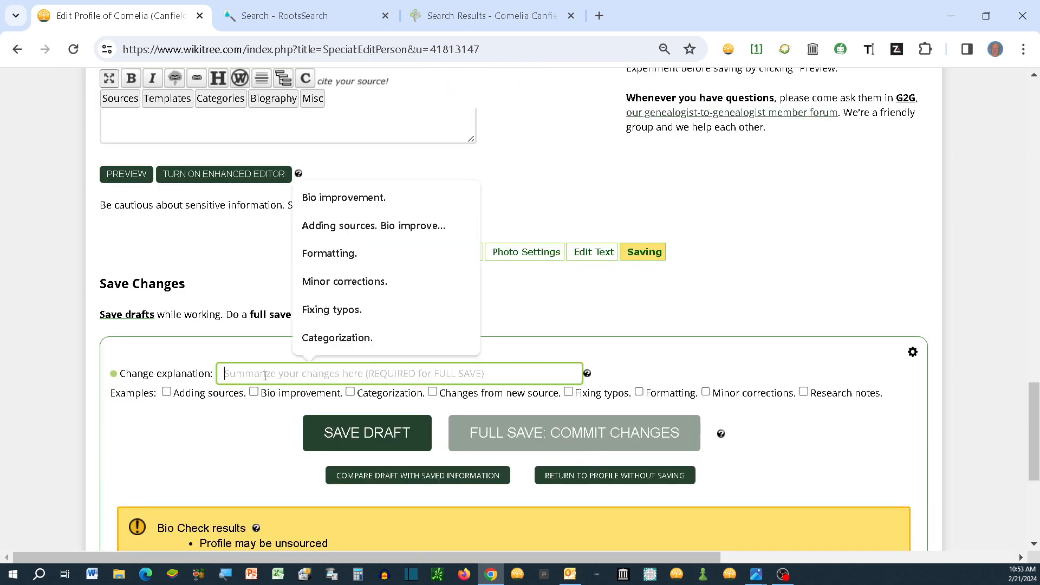
pyautogui.write('Added ')
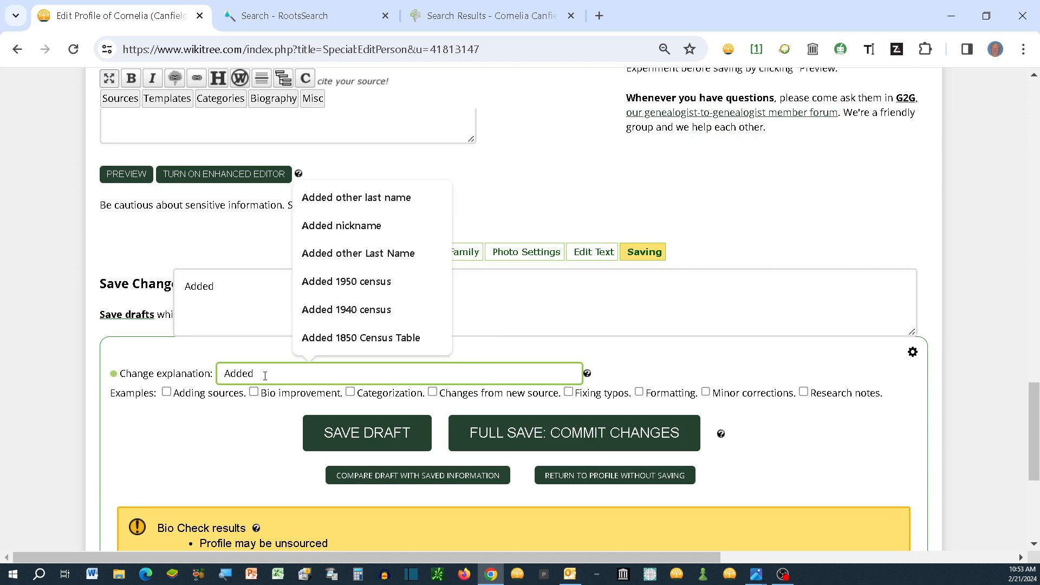
pyautogui.write('m')
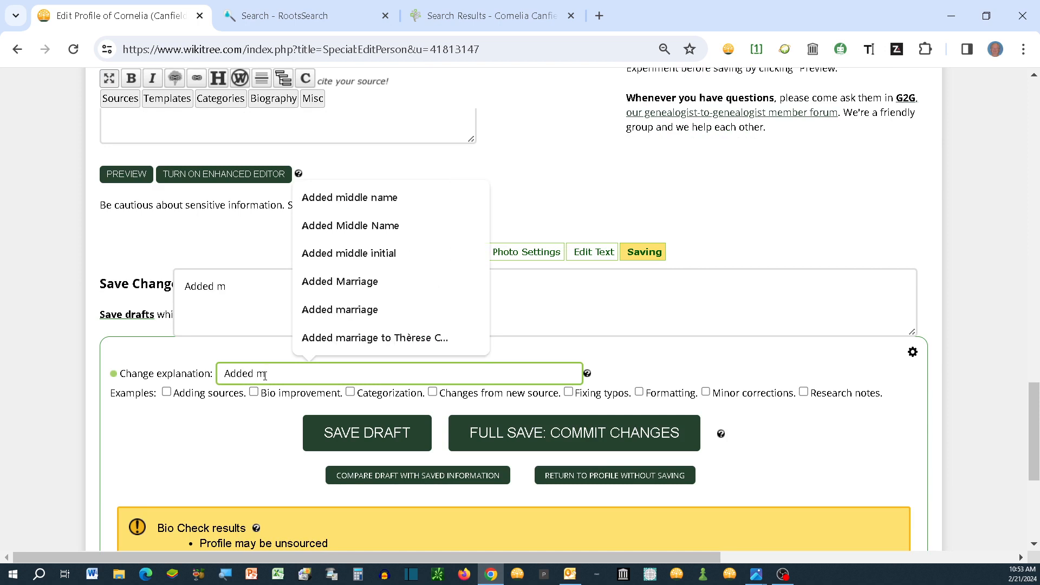
pyautogui.click(349, 254)
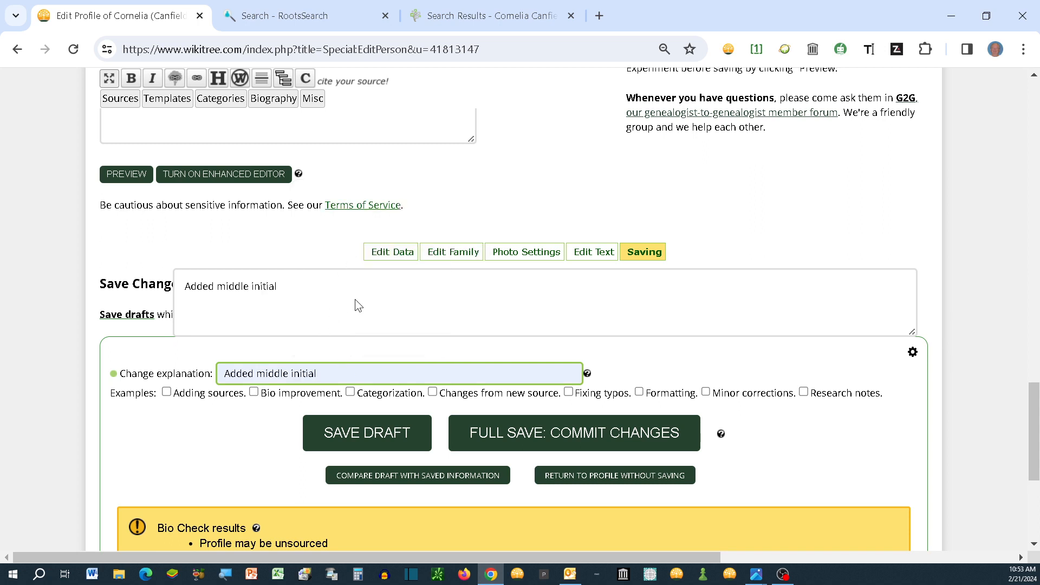
pyautogui.click(408, 294)
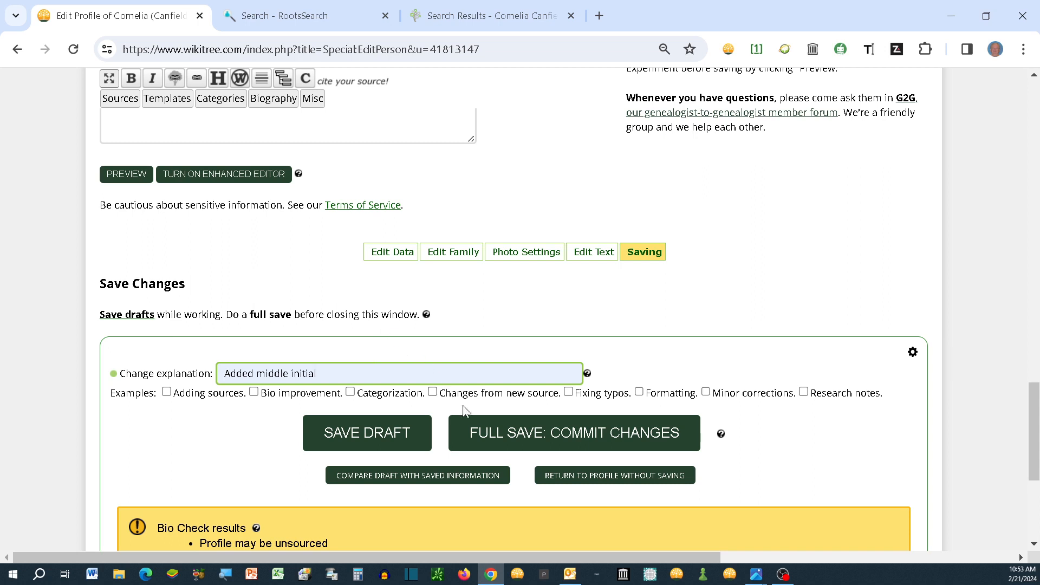
pyautogui.click(499, 433)
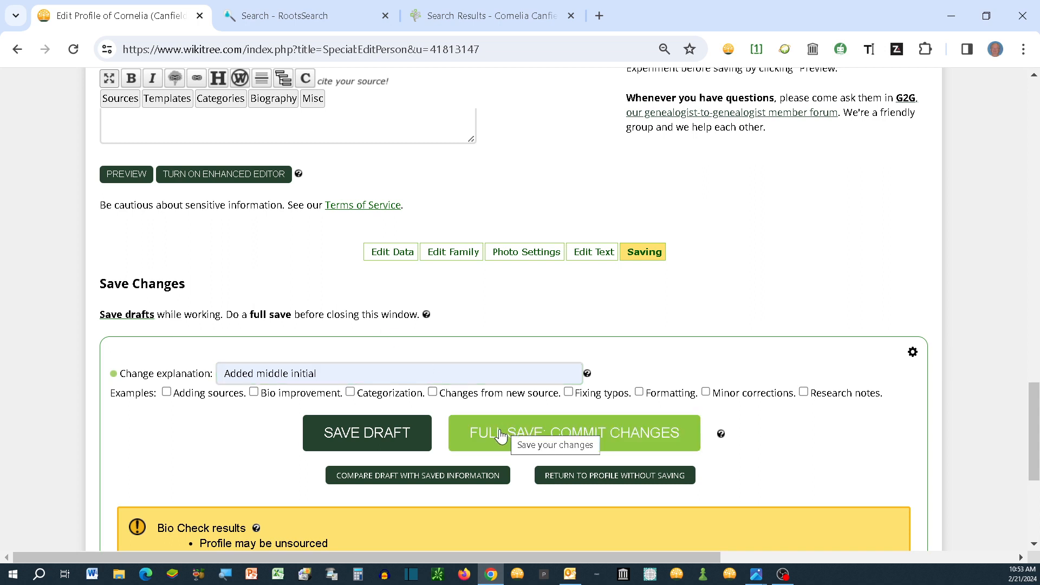
pyautogui.click(515, 432)
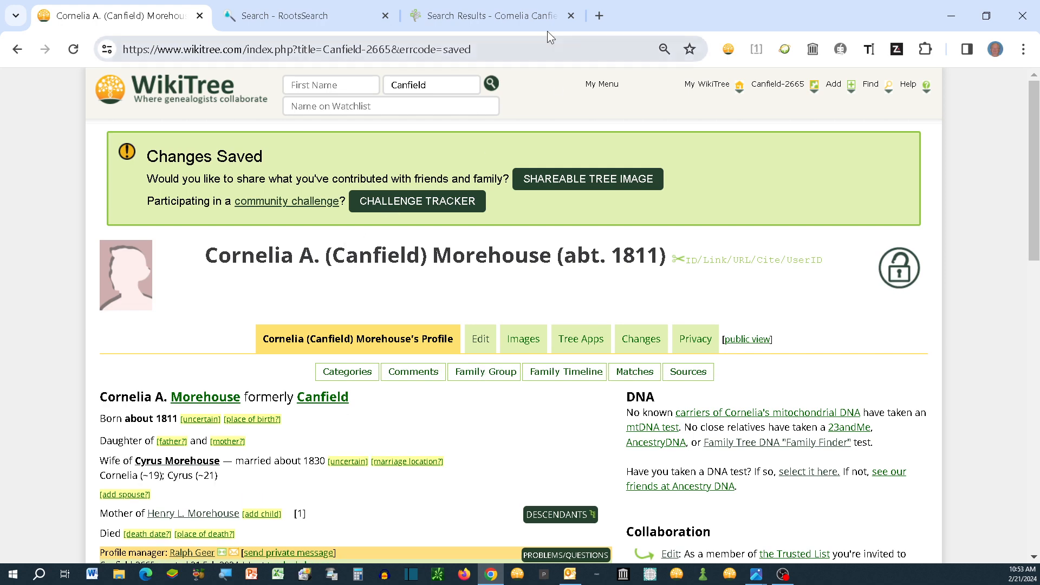
# Open the FamilySearch marriage record that lists the wife as Spouse in "Connecticut, Vital Records, Prior to 1850" and copy its citation.
pyautogui.click(463, 15)
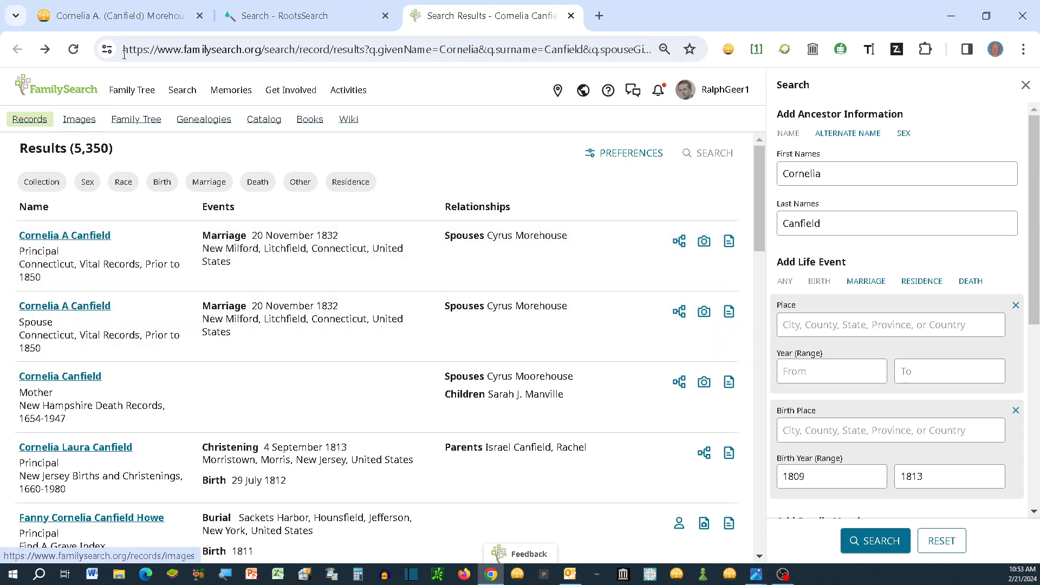
pyautogui.moveTo(128, 16)
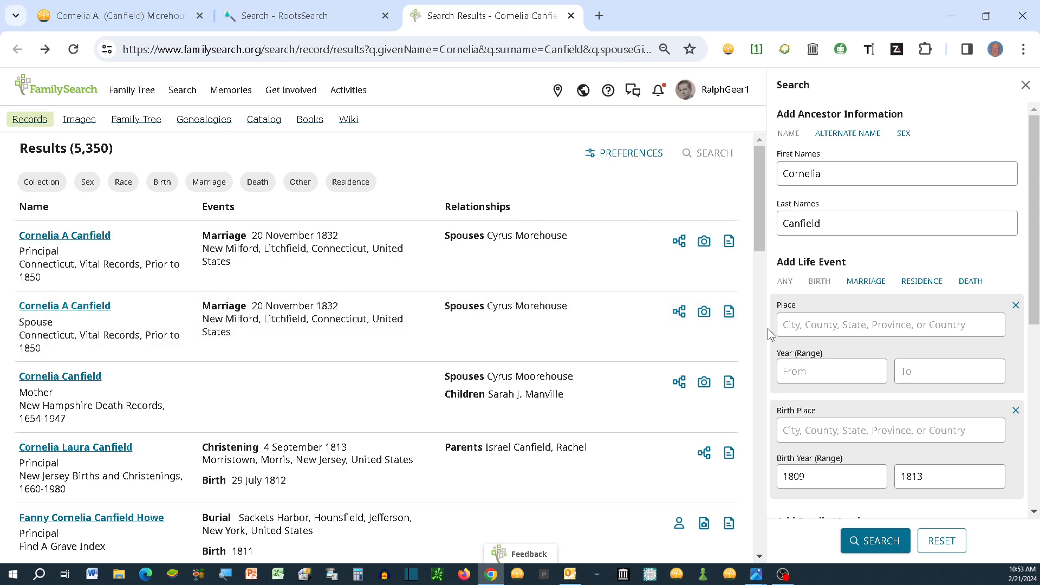
pyautogui.click(730, 312)
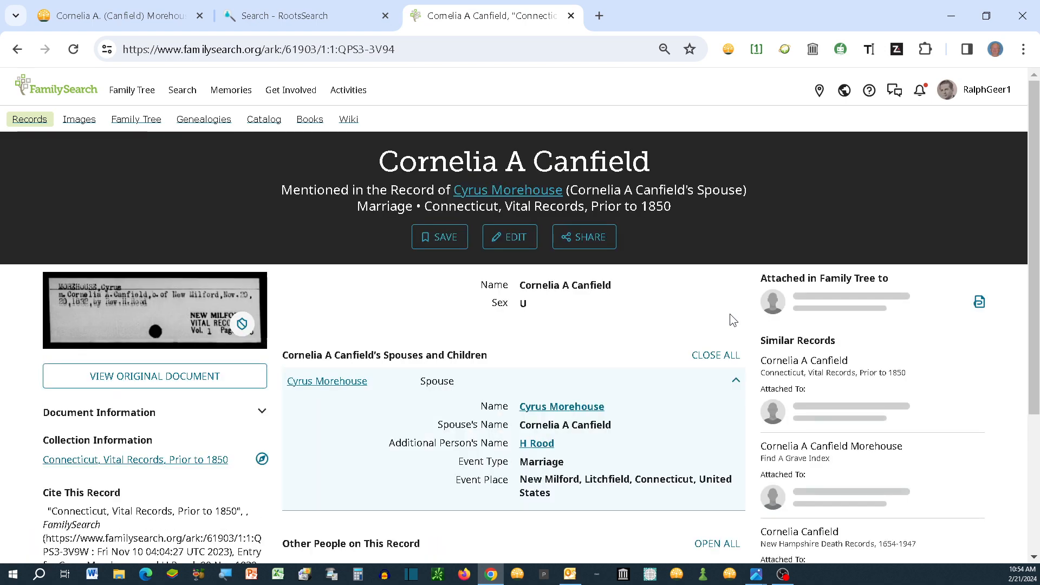
pyautogui.scroll(-1, 723, 333)
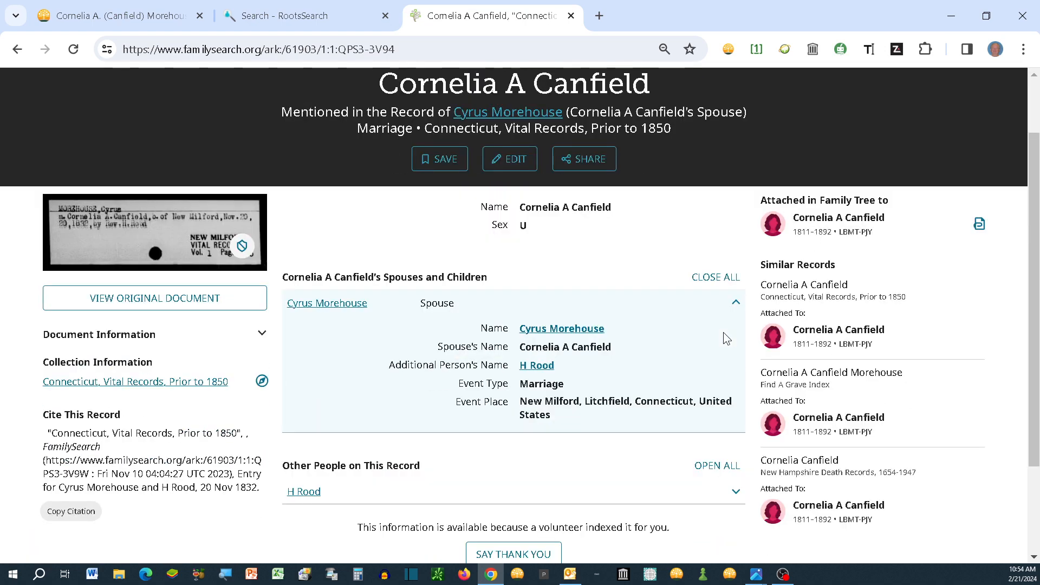
pyautogui.scroll(-1, 723, 338)
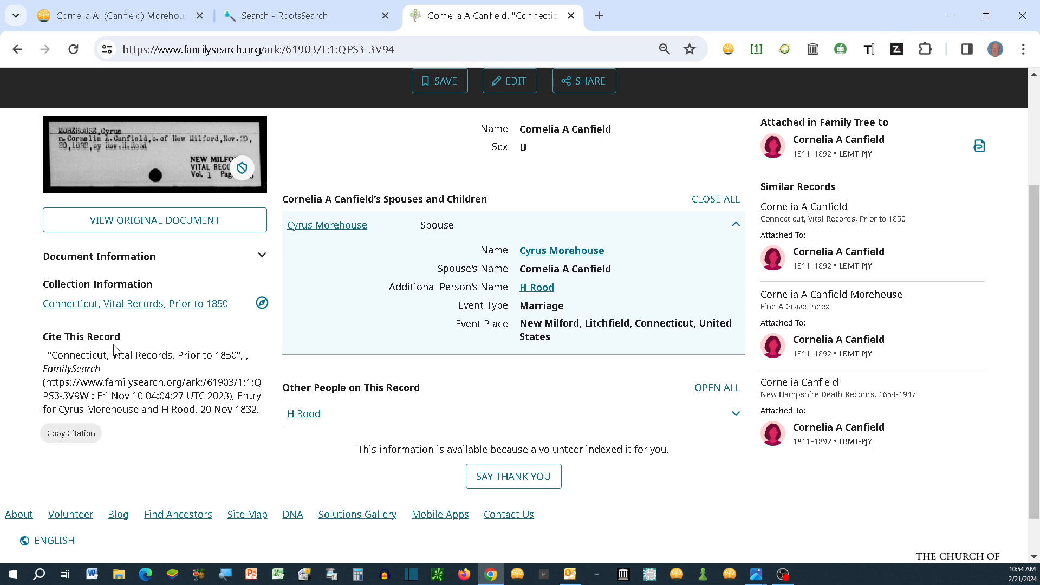
pyautogui.click(64, 440)
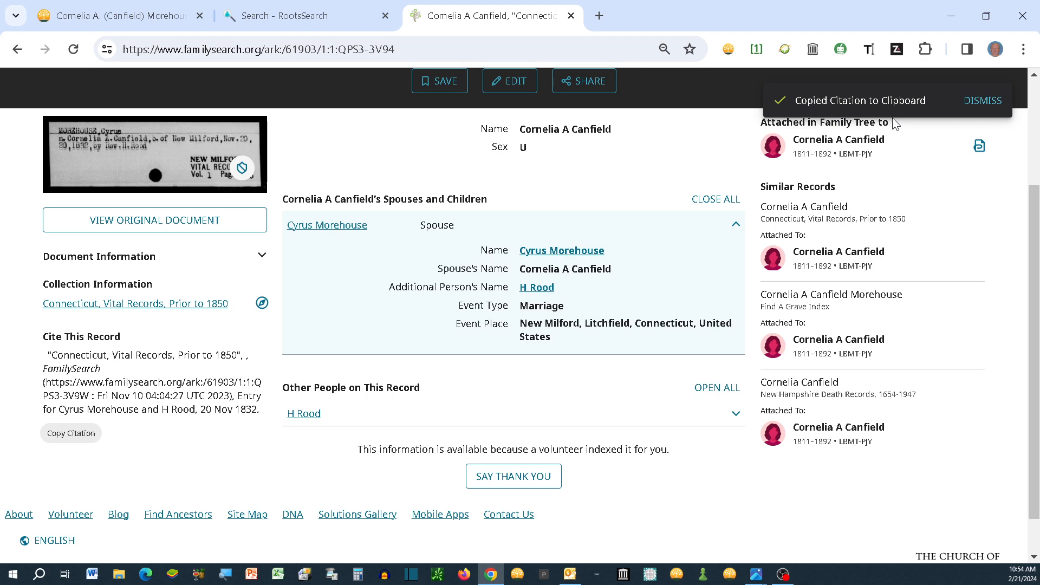
# Reopen the wife's WikiTree profile for editing and check the marriage details in the FamilySearch record.
pyautogui.click(111, 21)
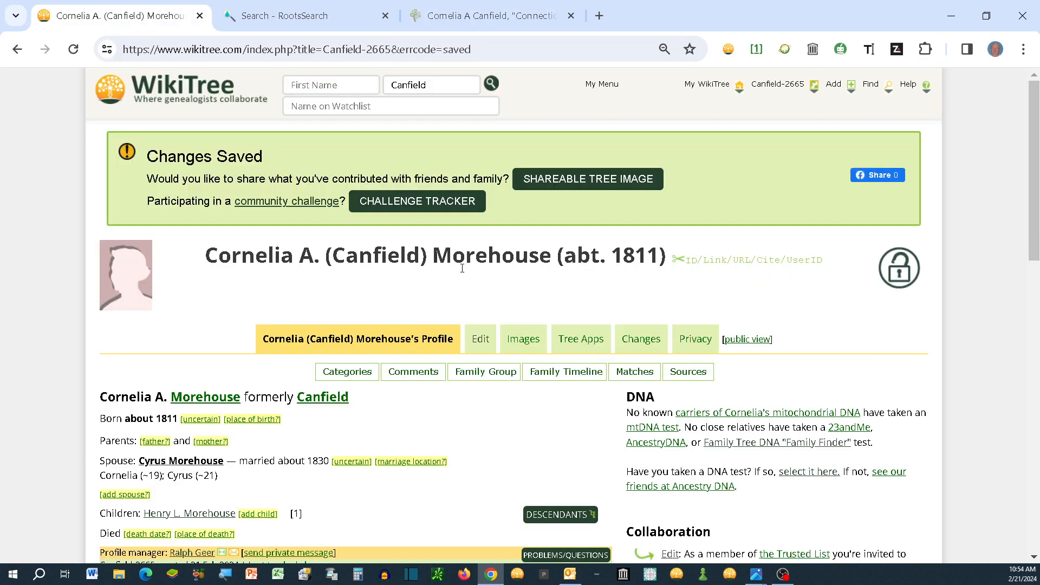
pyautogui.scroll(-4, 462, 270)
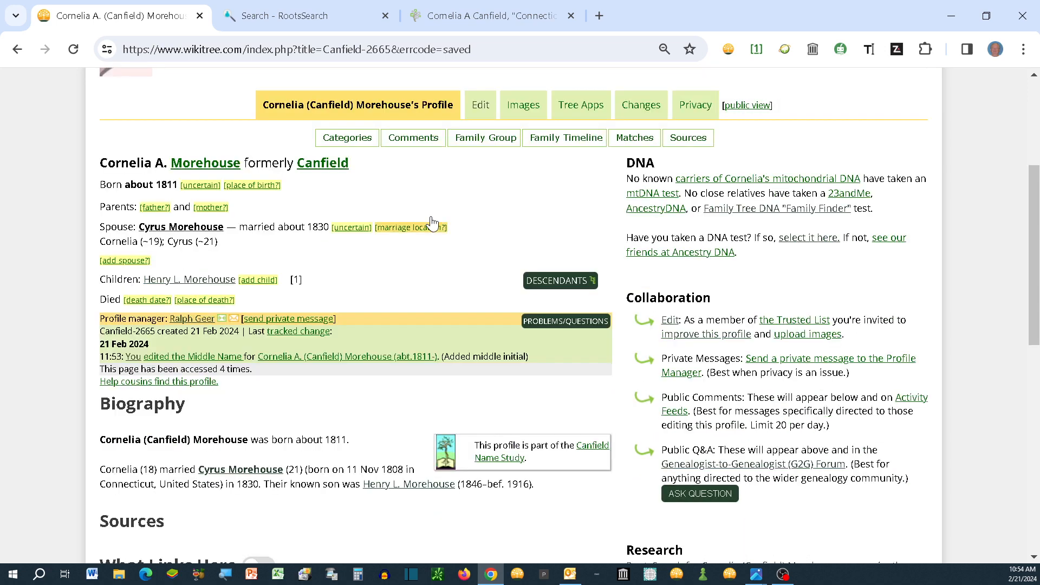
pyautogui.click(484, 115)
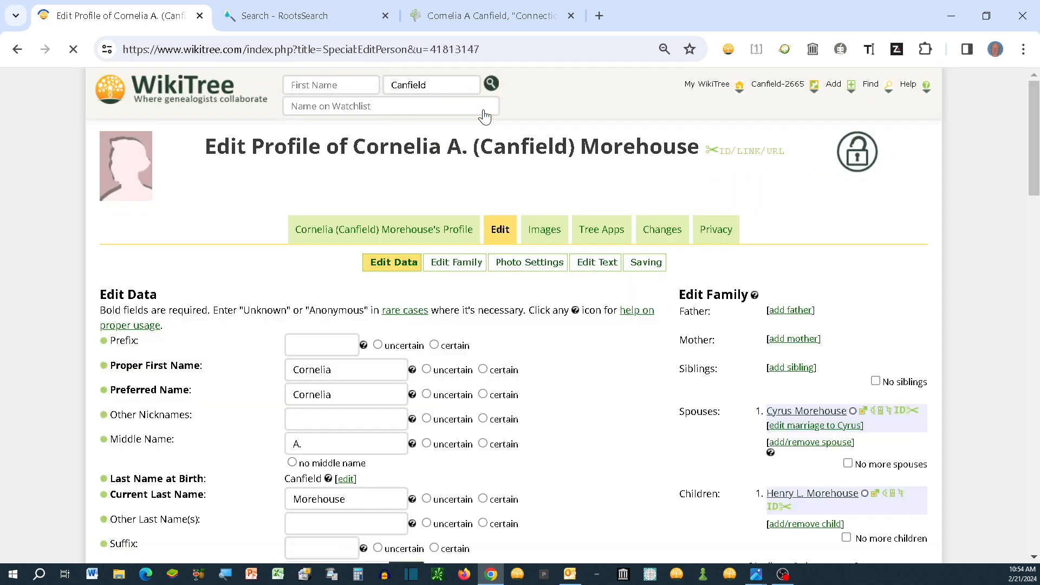
pyautogui.scroll(-7, 580, 287)
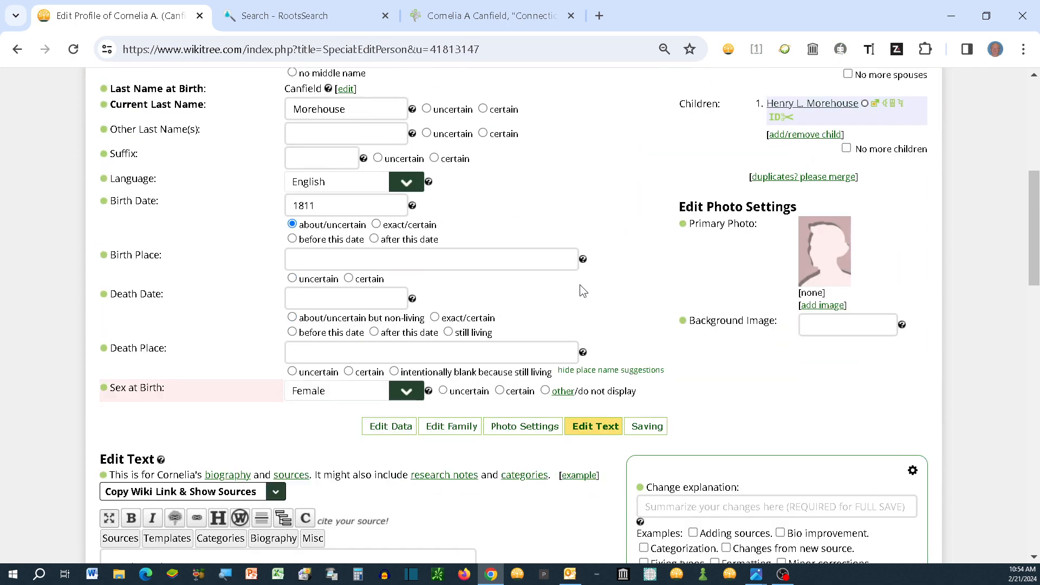
pyautogui.scroll(-4, 583, 291)
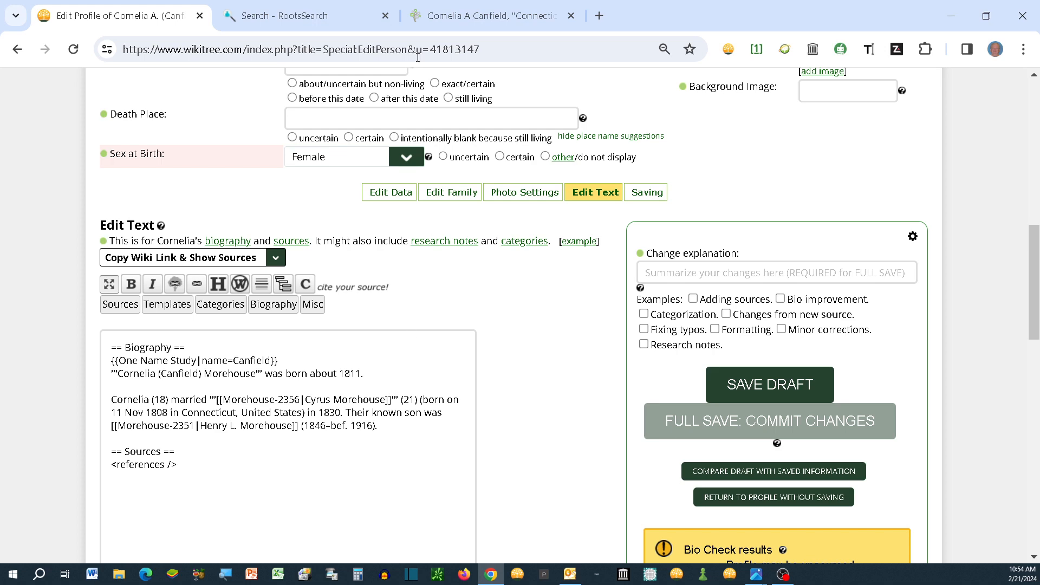
pyautogui.click(470, 14)
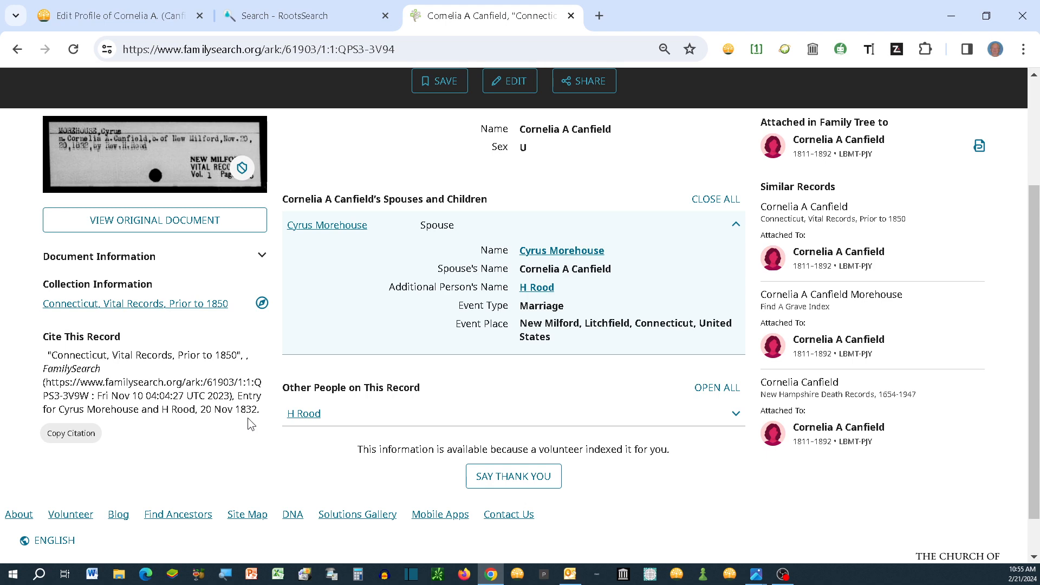
pyautogui.click(103, 18)
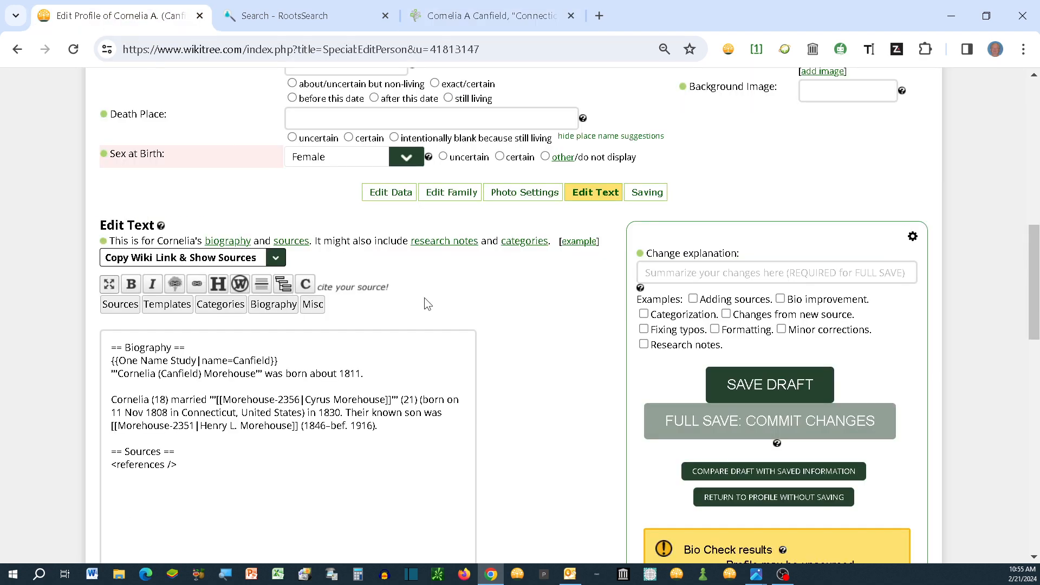
pyautogui.scroll(3, 425, 298)
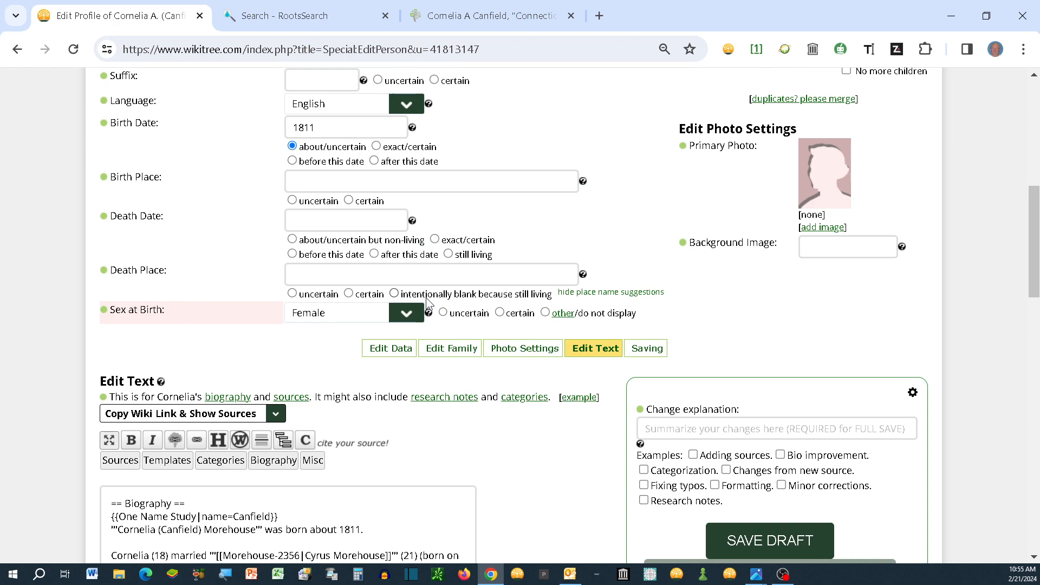
pyautogui.scroll(4, 426, 300)
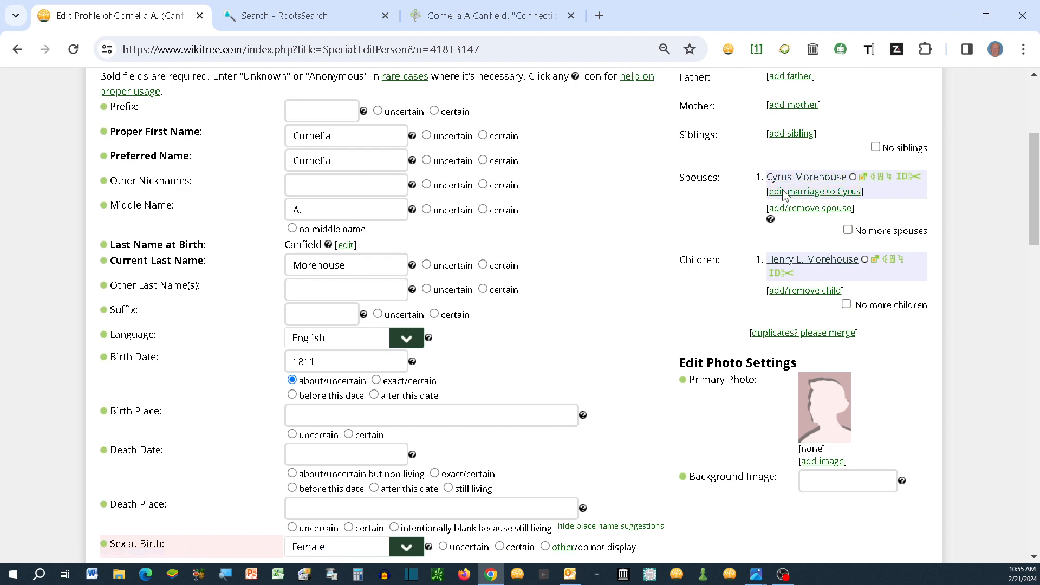
pyautogui.click(818, 193)
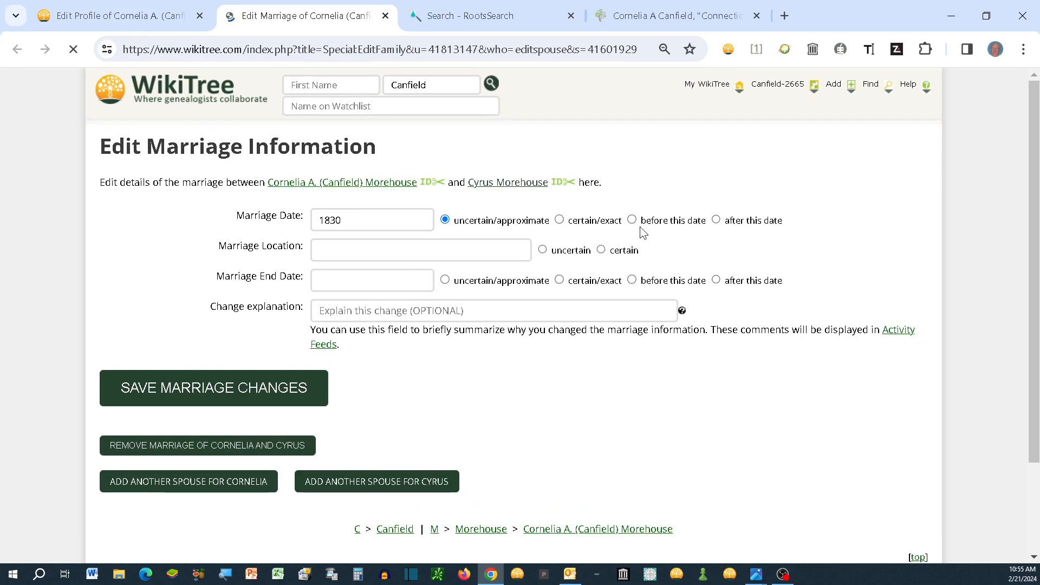
pyautogui.click(354, 223)
pyautogui.press('BackSpace')
pyautogui.press('BackSpace')
pyautogui.press('BackSpace')
pyautogui.press('BackSpace')
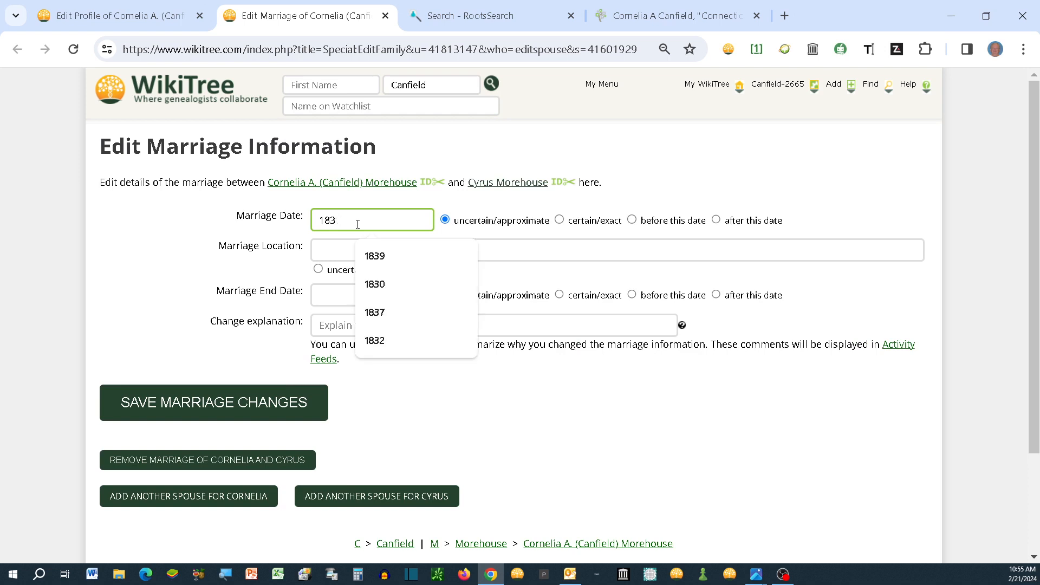
pyautogui.write('2')
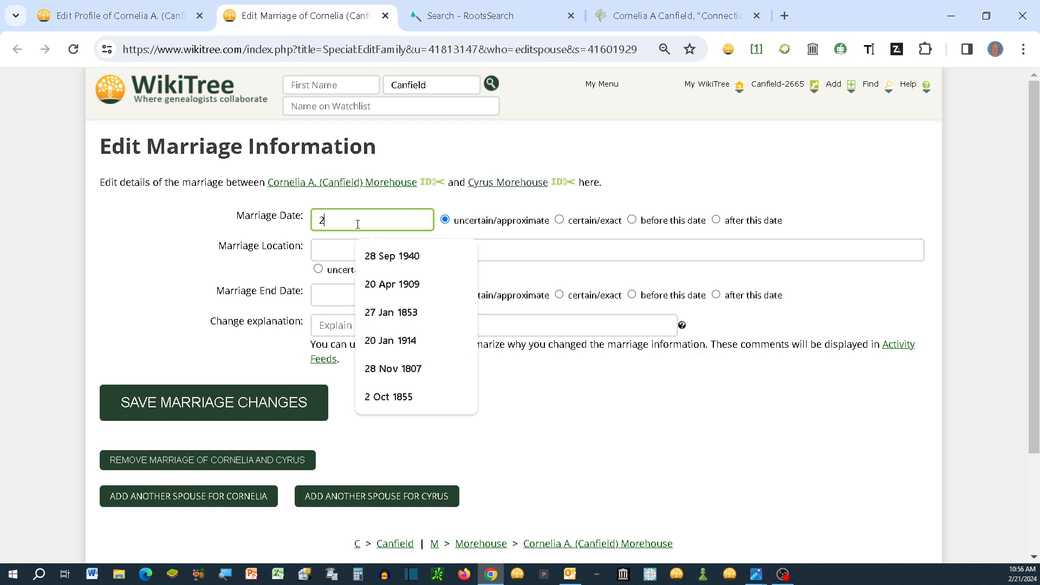
pyautogui.write('0 N')
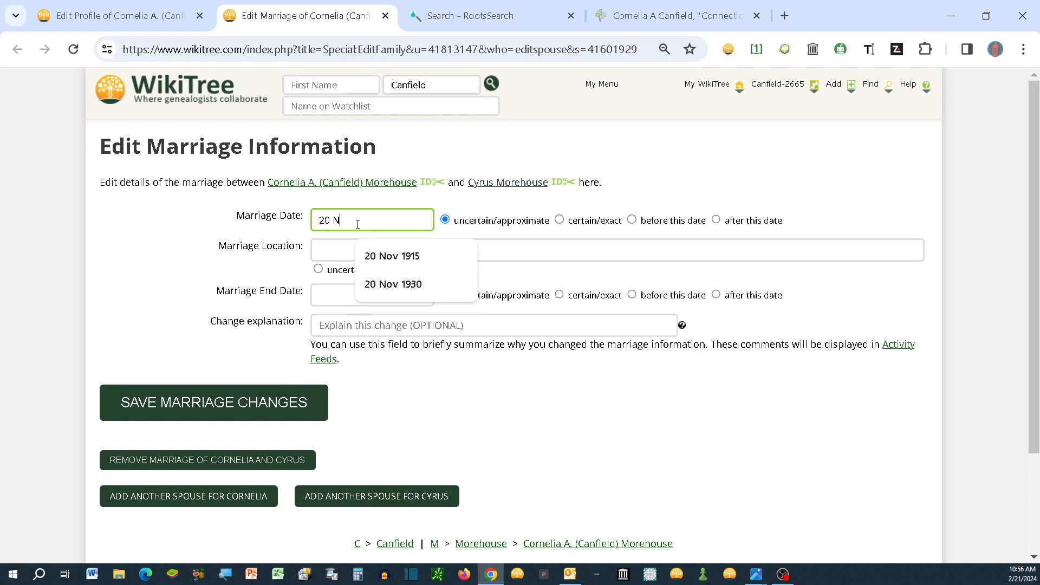
pyautogui.write('ov 1832')
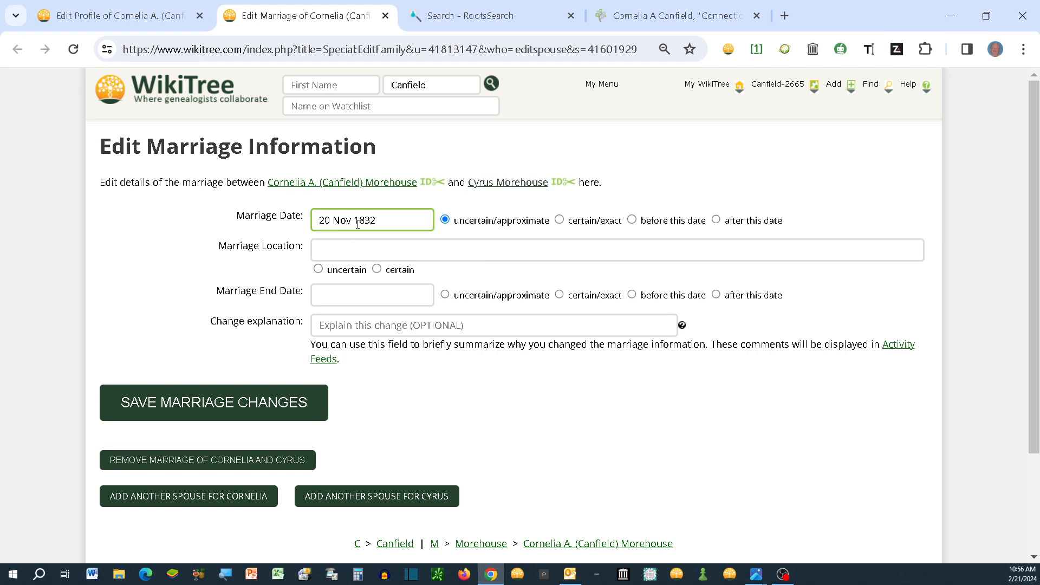
# Recheck the FamilySearch marriage record, open the couple's marriage for editing from the wife's profile and set the marriage date to 20 Nov 1832.
pyautogui.click(634, 18)
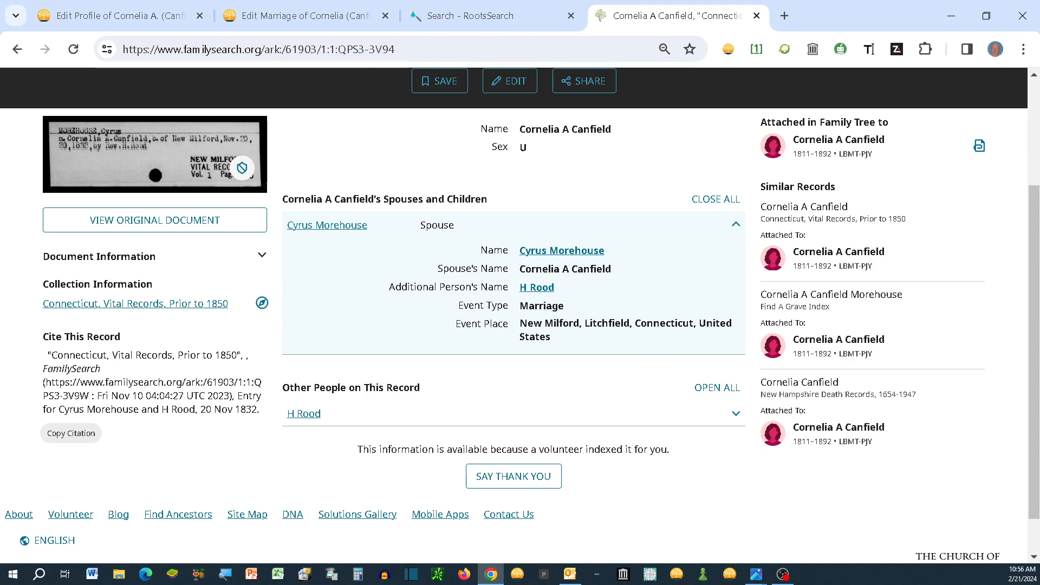
pyautogui.click(88, 18)
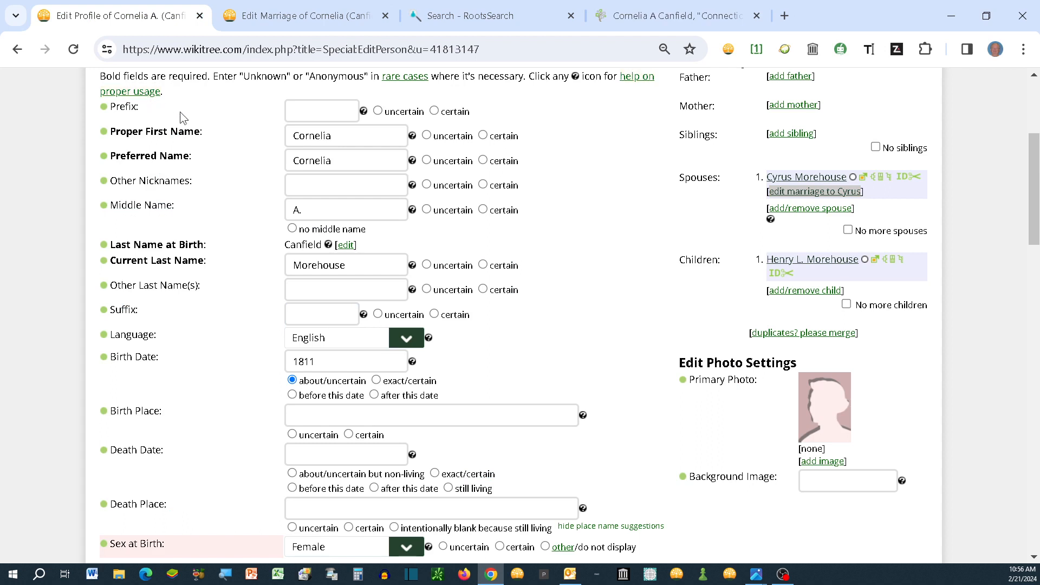
pyautogui.click(803, 193)
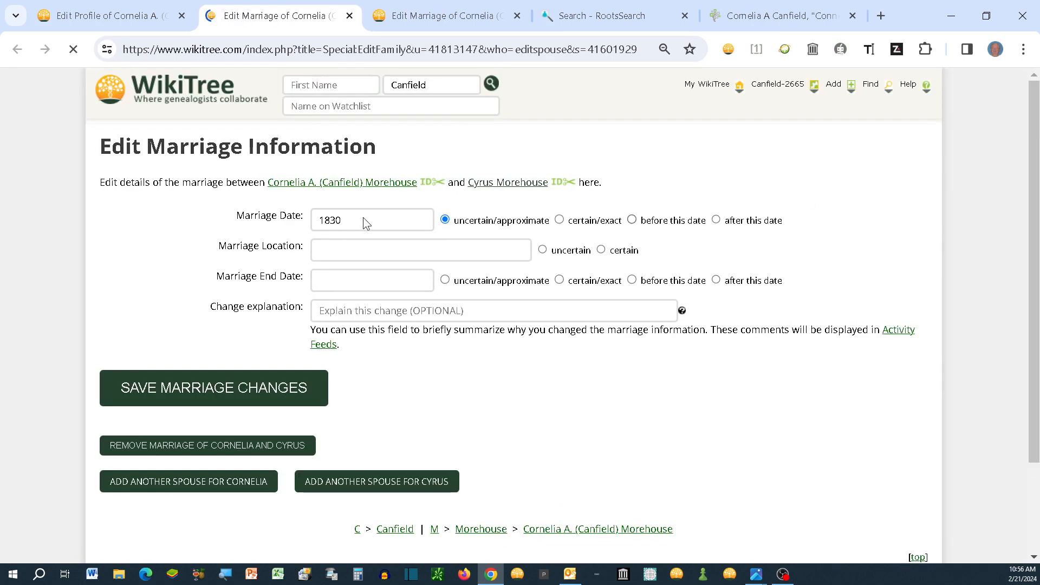
pyautogui.moveTo(359, 219); pyautogui.dragTo(304, 216)
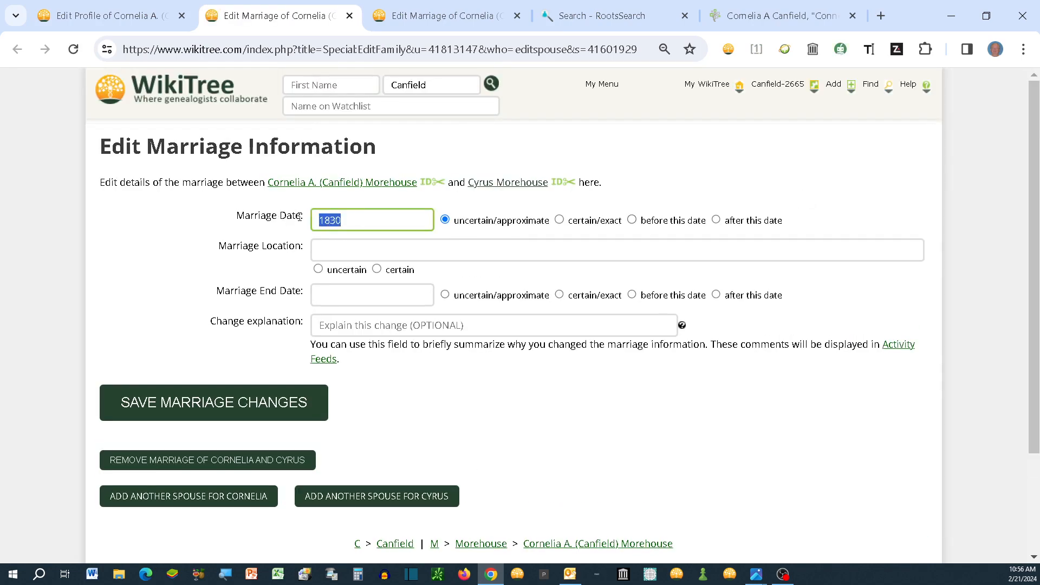
pyautogui.write('20')
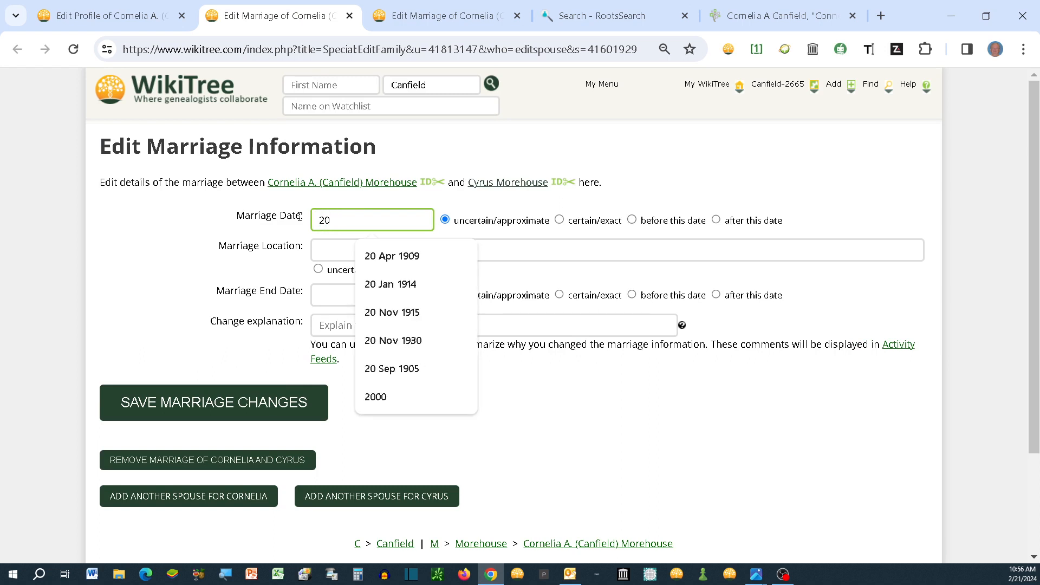
pyautogui.write(' Nov')
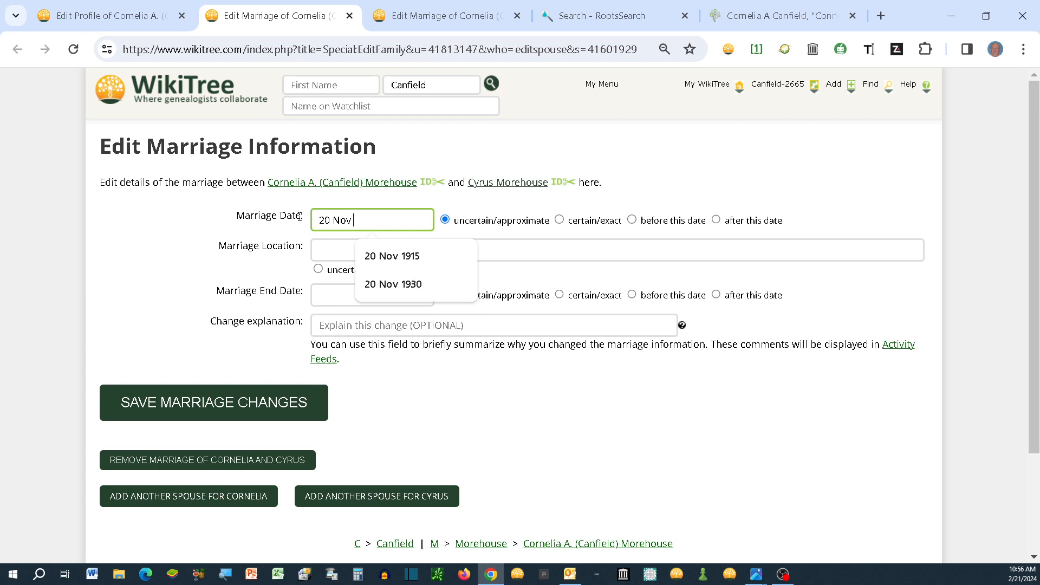
pyautogui.write(' 1832')
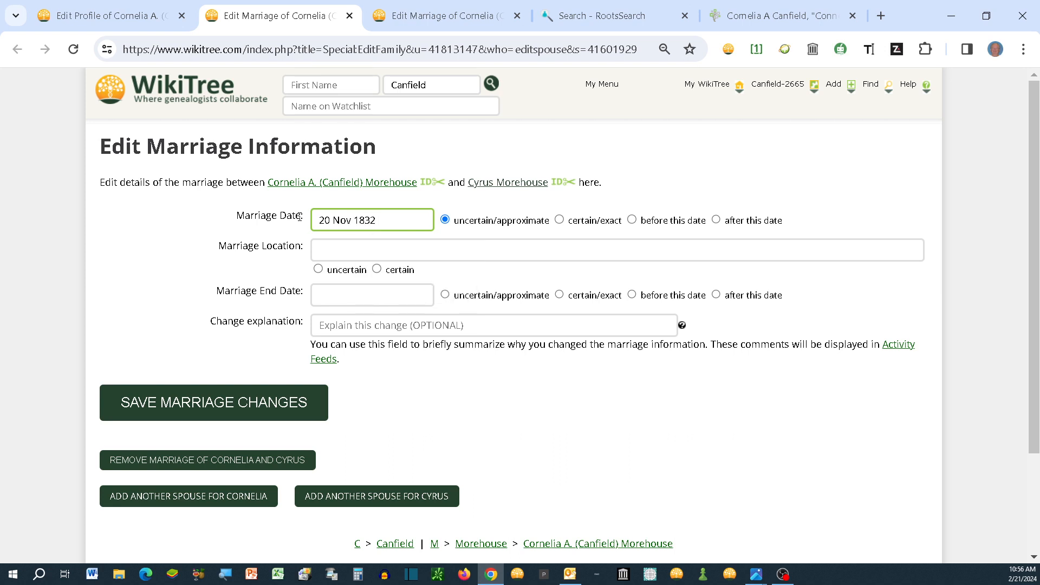
# Set the marriage location to the suggested "New Milford, New Milford, Litchfield, Connecticut, United States".
pyautogui.click(327, 255)
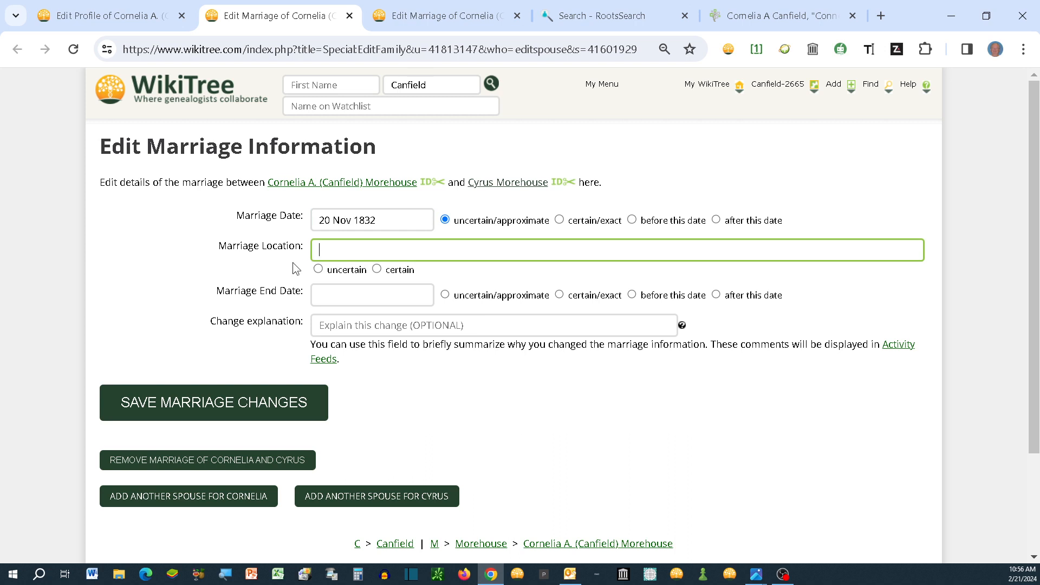
pyautogui.write('New Mil')
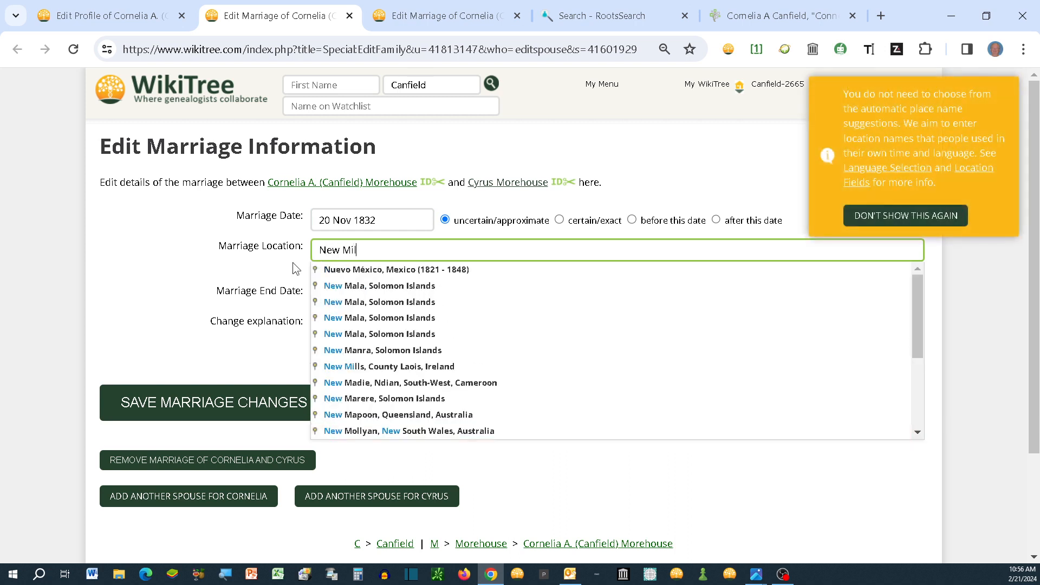
pyautogui.write('ford')
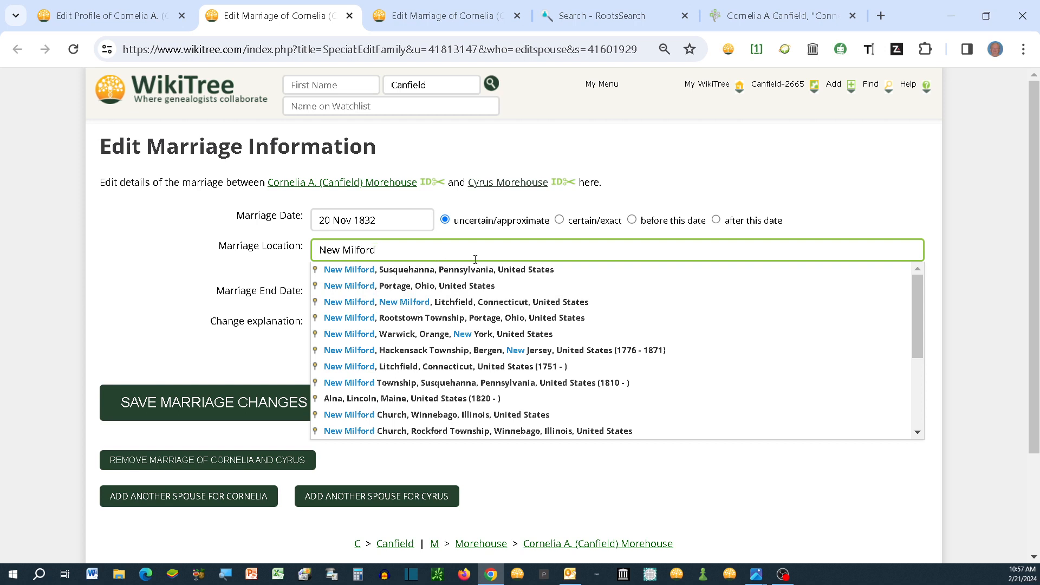
pyautogui.click(378, 305)
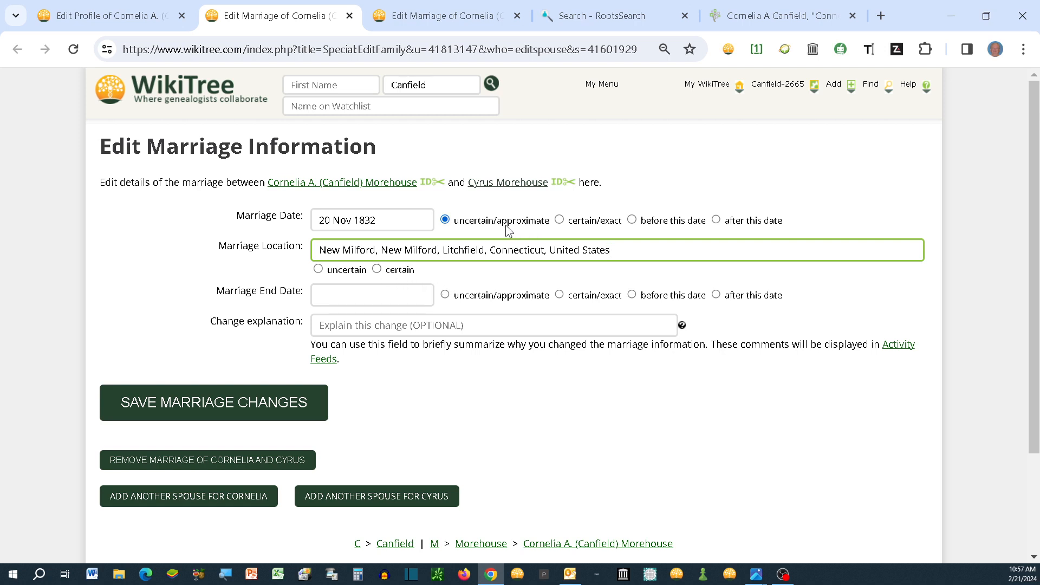
# Mark the marriage date as certain/exact and the location as certain, and save the marriage changes.
pyautogui.click(560, 221)
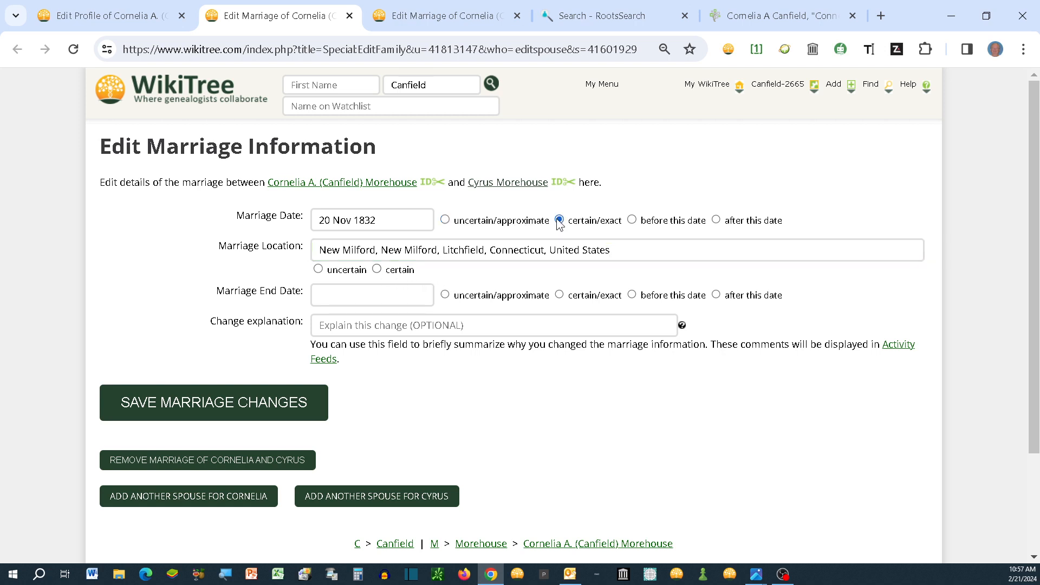
pyautogui.click(377, 269)
pyautogui.click(255, 404)
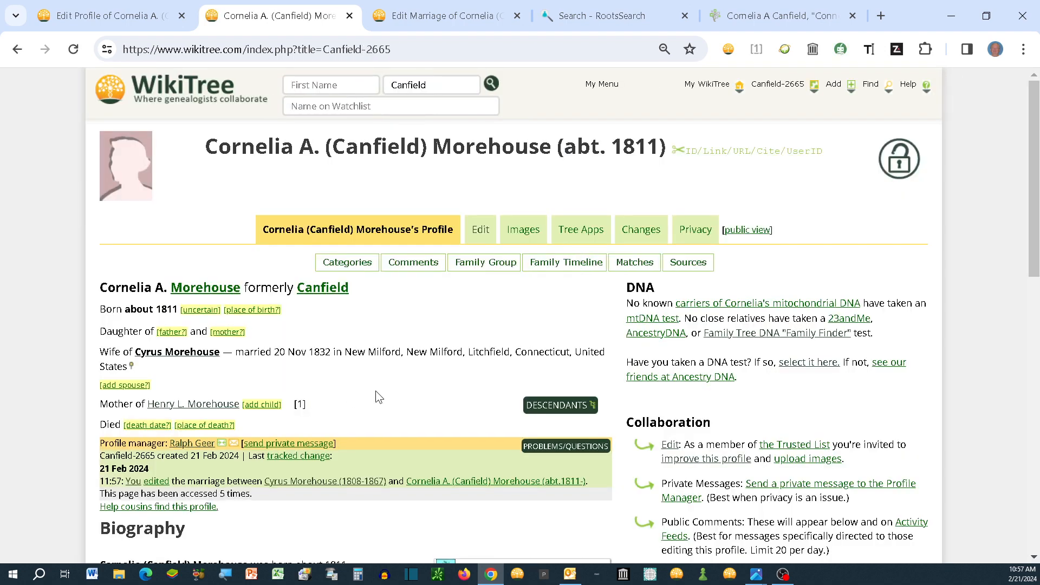
# Reopen the wife's profile for editing and insert automatically generated spouse and child details at the biography's marriage paragraph.
pyautogui.scroll(-3, 375, 391)
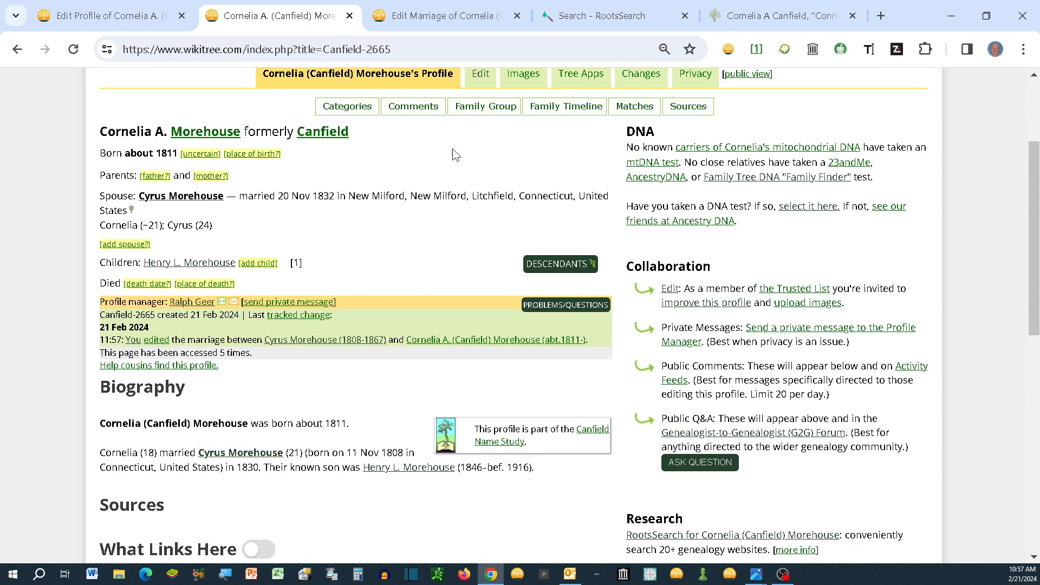
pyautogui.click(480, 82)
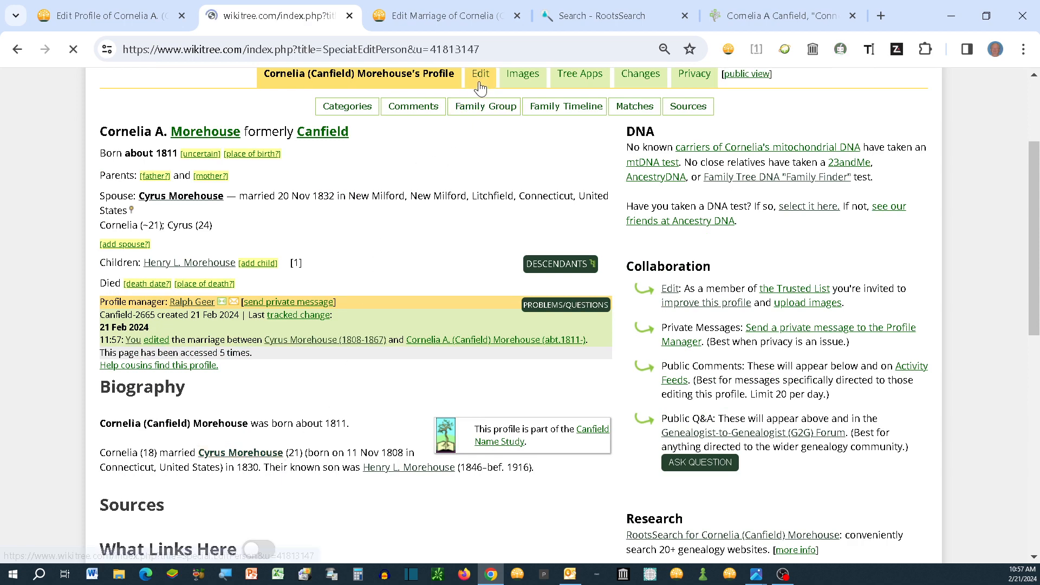
pyautogui.scroll(-12, 518, 483)
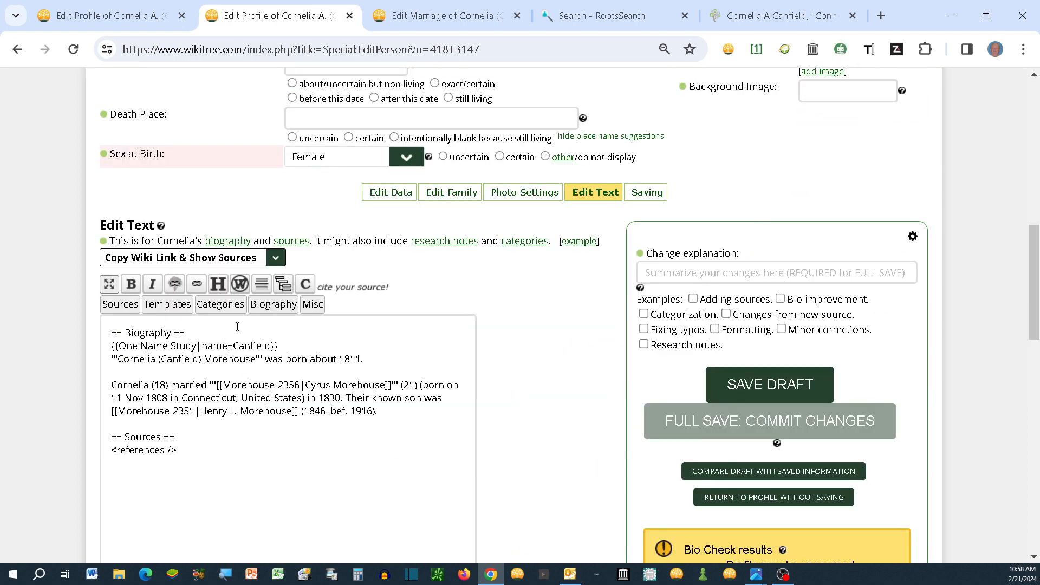
pyautogui.click(274, 303)
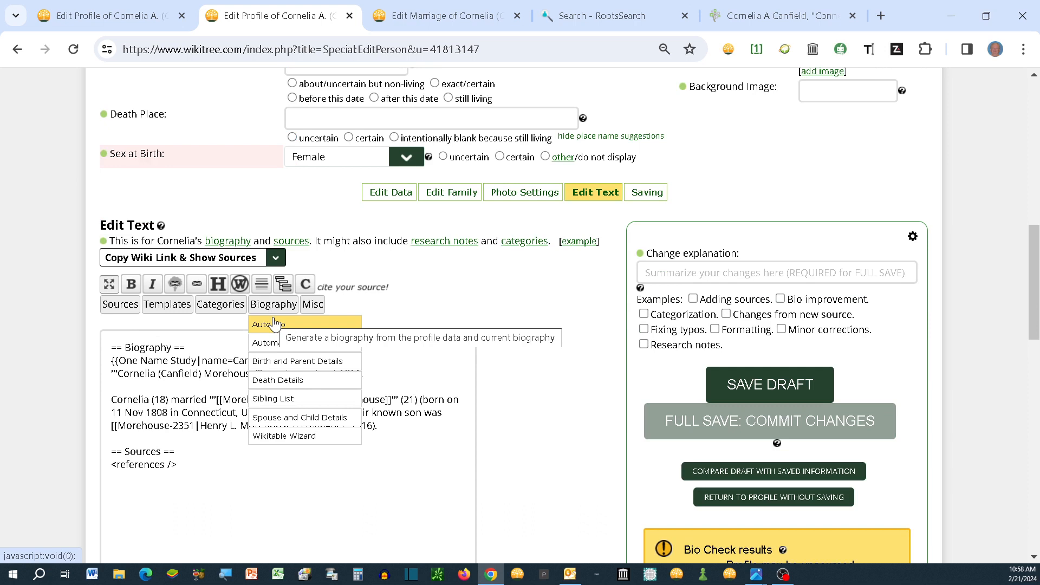
pyautogui.click(261, 361)
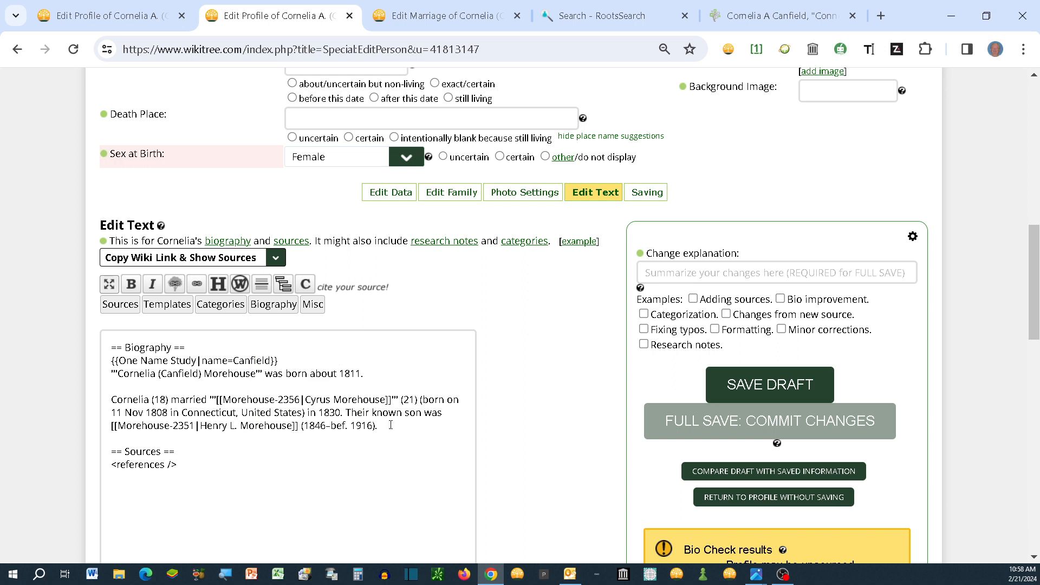
pyautogui.moveTo(393, 424); pyautogui.dragTo(100, 401)
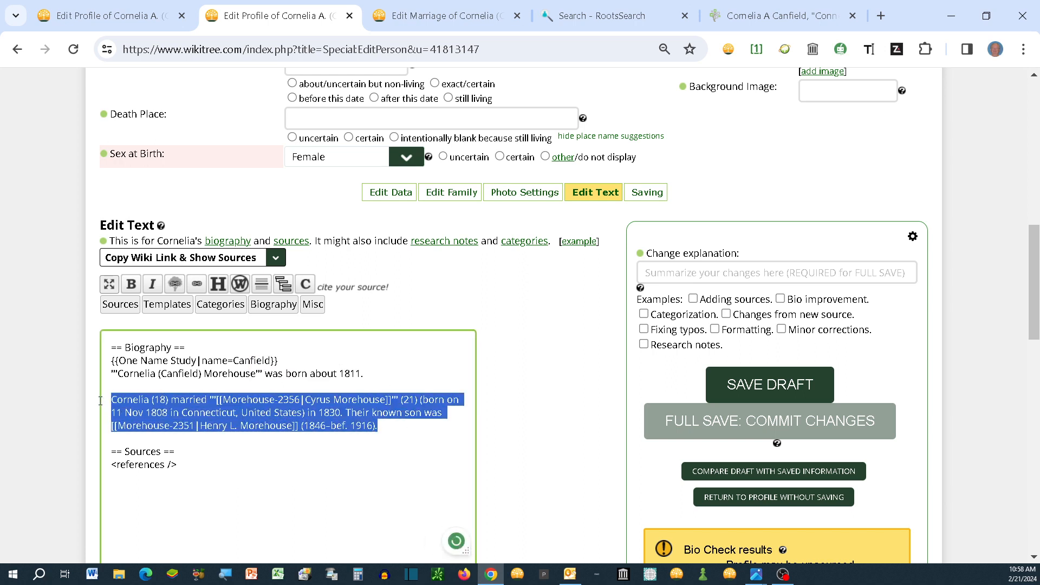
pyautogui.click(274, 304)
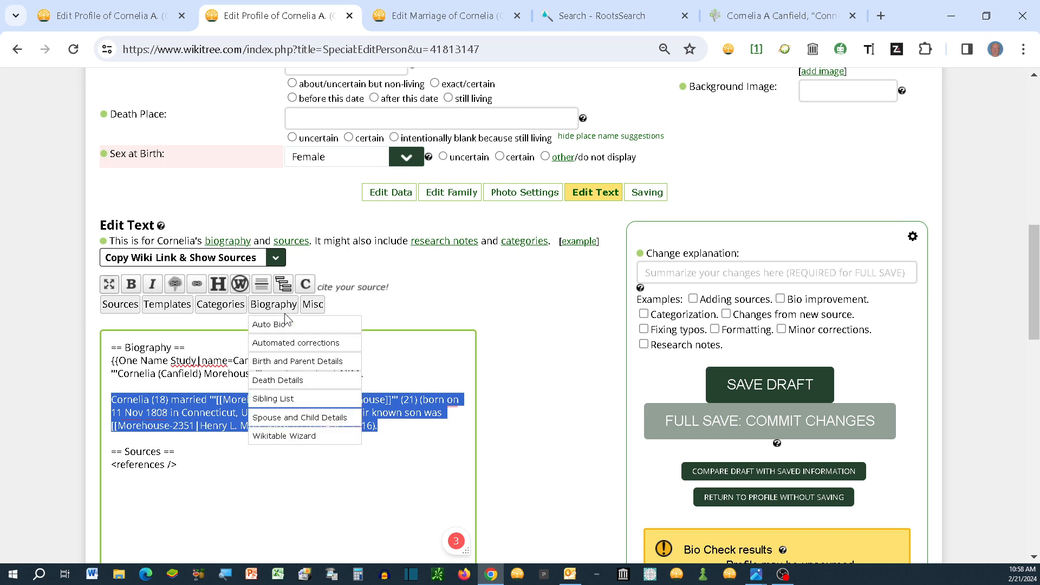
pyautogui.click(279, 421)
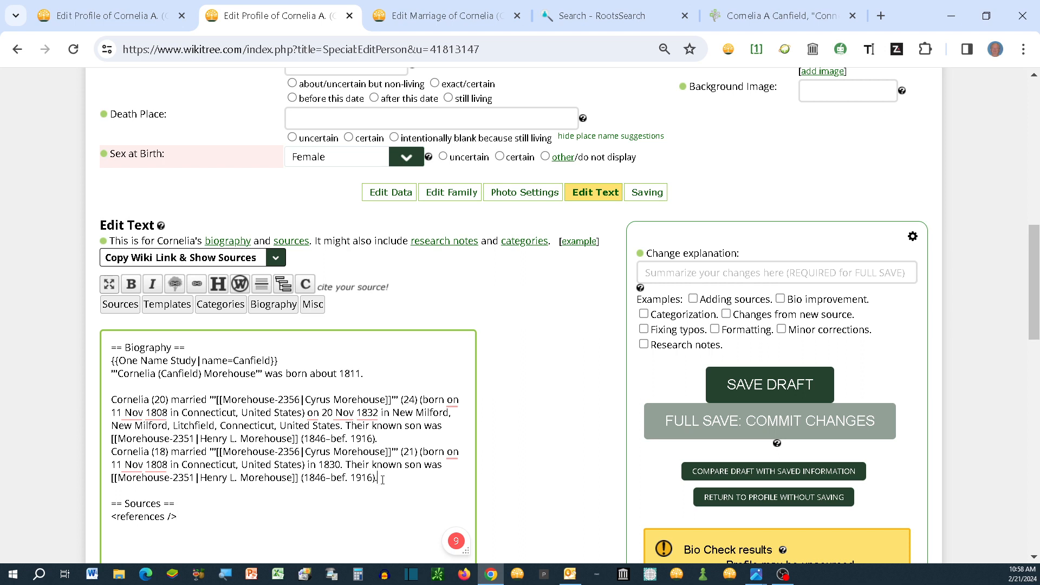
# Delete the outdated duplicate marriage paragraph dated 1830 from the wife's biography, keeping the paragraph with the 20 Nov 1832 marriage.
pyautogui.moveTo(383, 480); pyautogui.dragTo(109, 454)
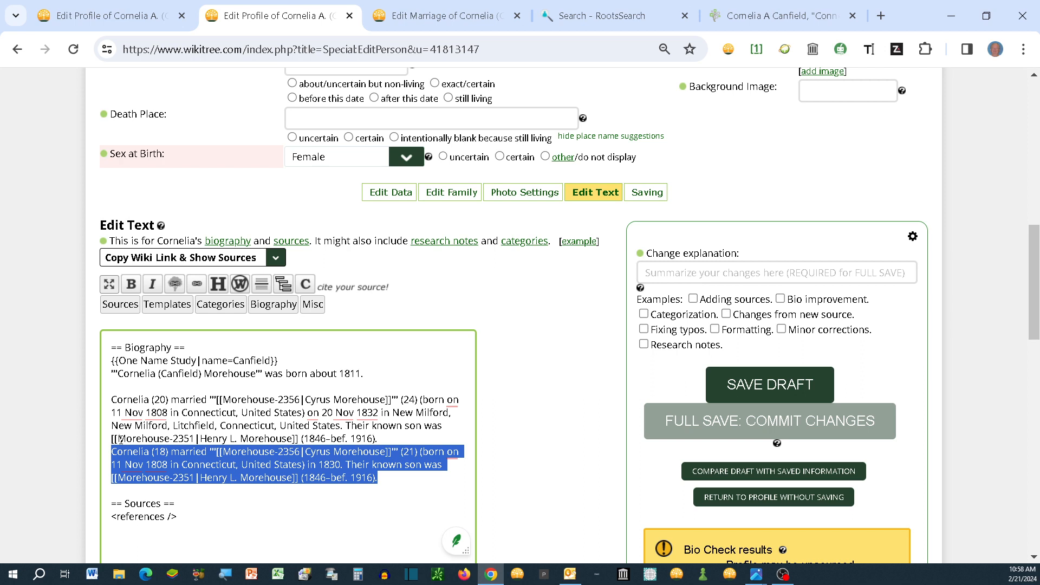
pyautogui.press('Delete')
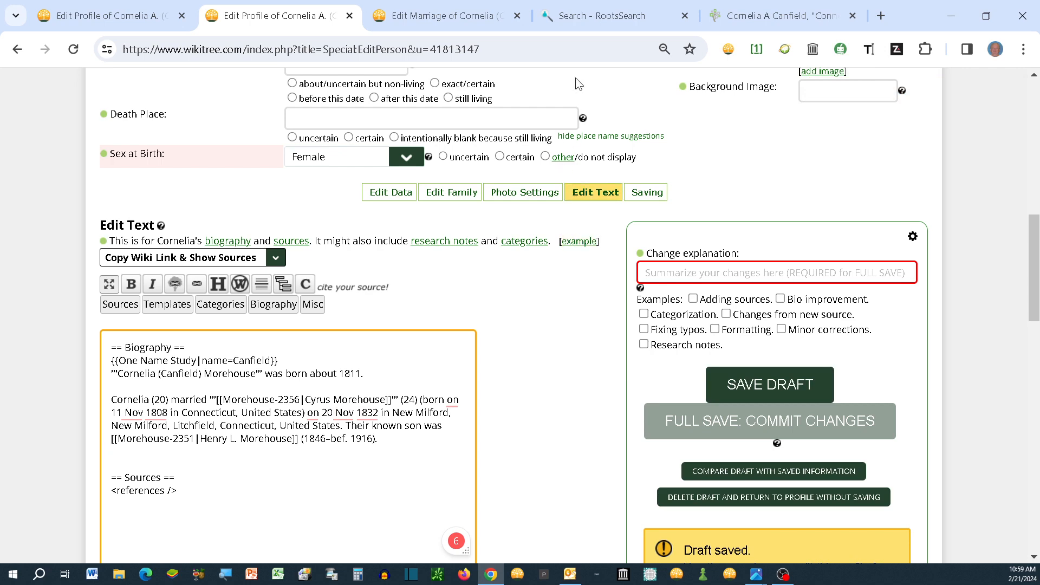
# Copy the FamilySearch marriage record's citation and insert it as an inline reference after the marriage paragraph in the first open profile edit.
pyautogui.click(621, 21)
pyautogui.click(742, 19)
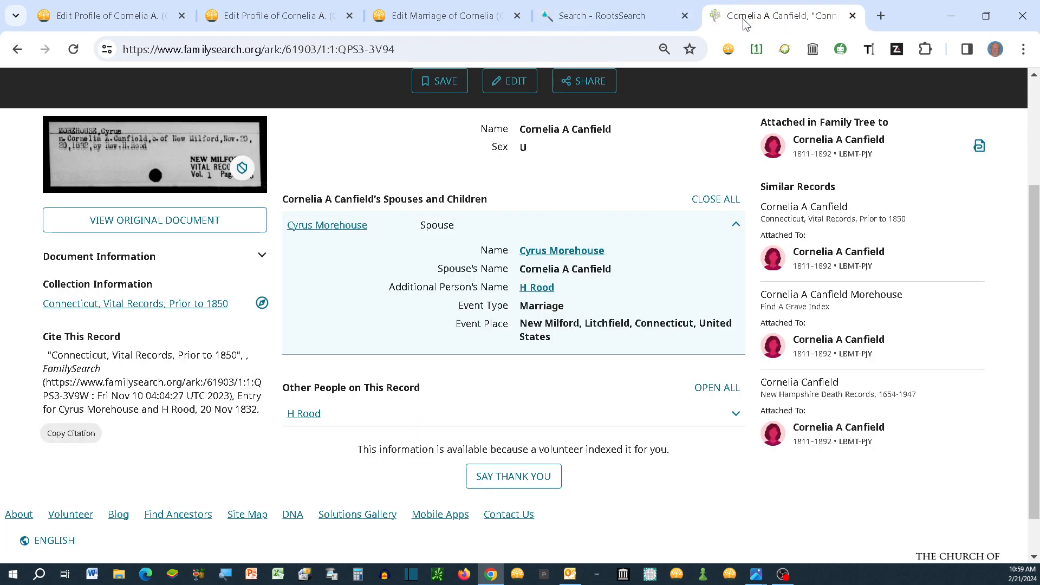
pyautogui.click(69, 439)
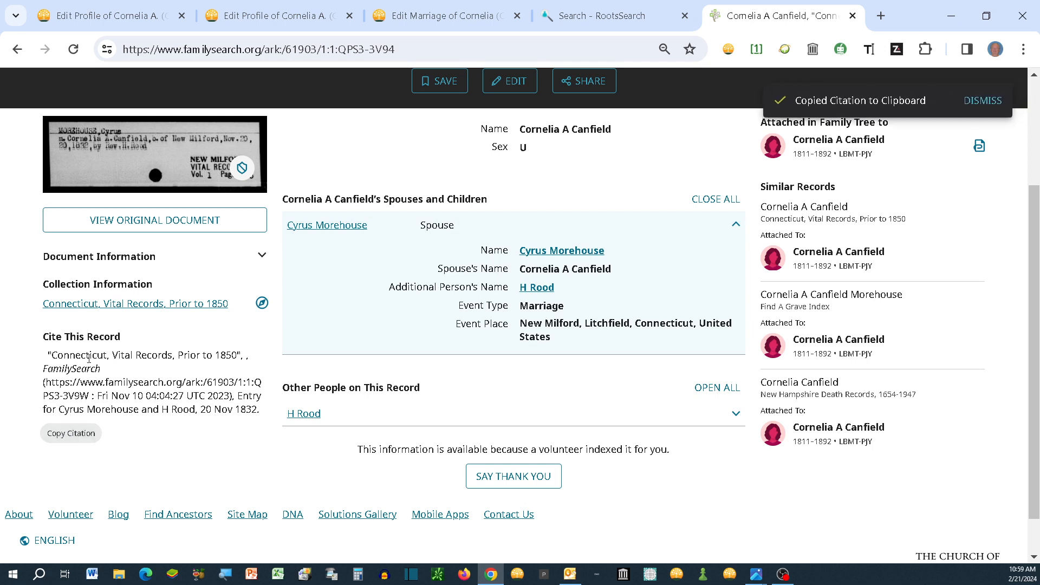
pyautogui.click(91, 17)
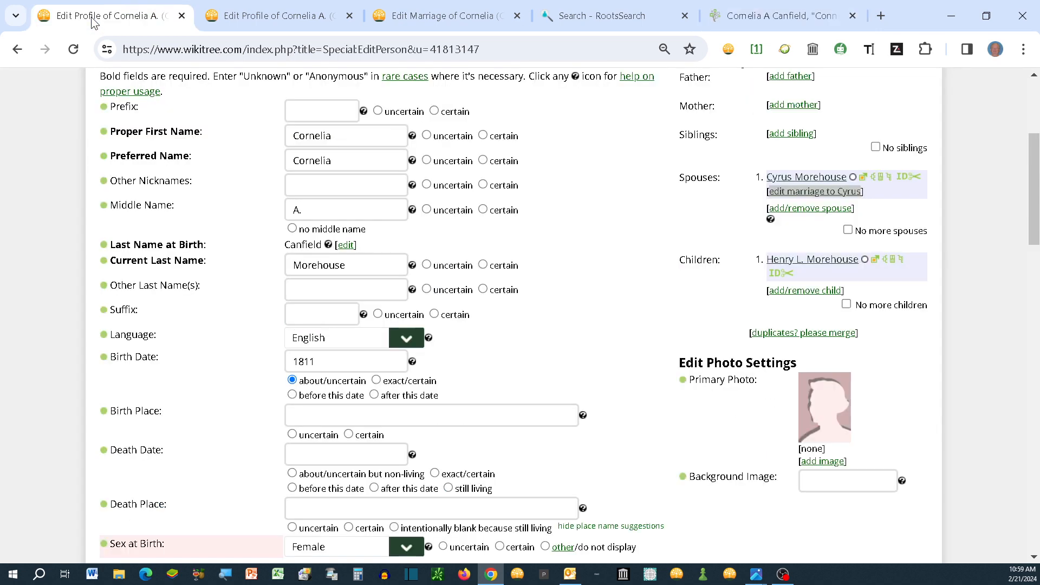
pyautogui.scroll(-3, 530, 462)
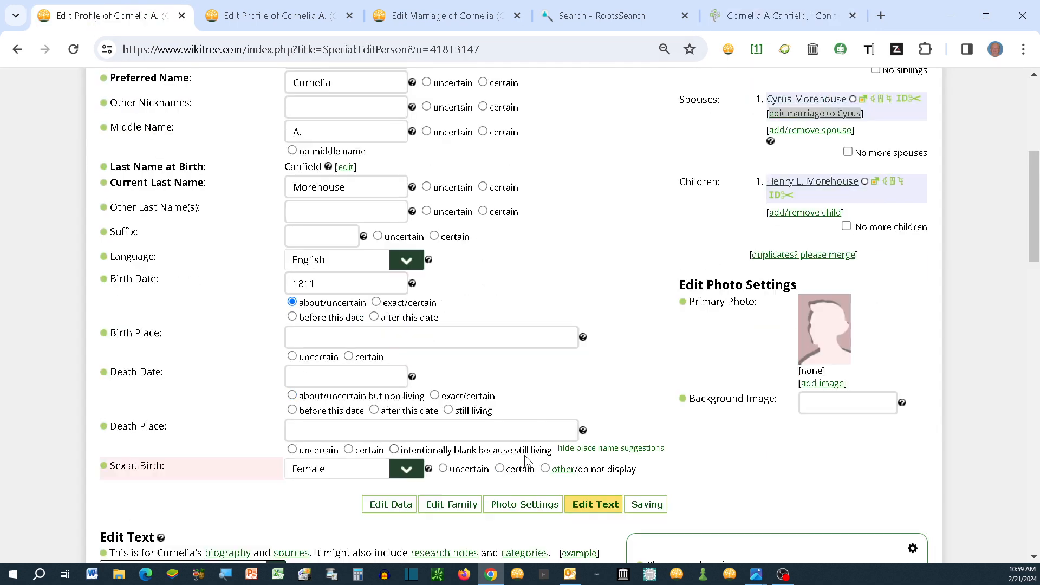
pyautogui.scroll(-4, 524, 456)
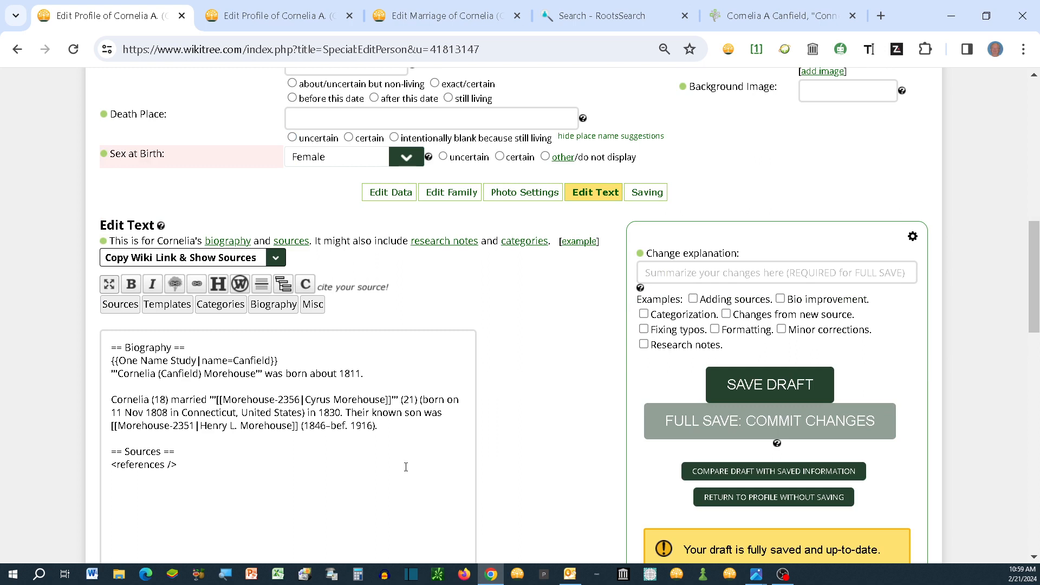
pyautogui.click(383, 426)
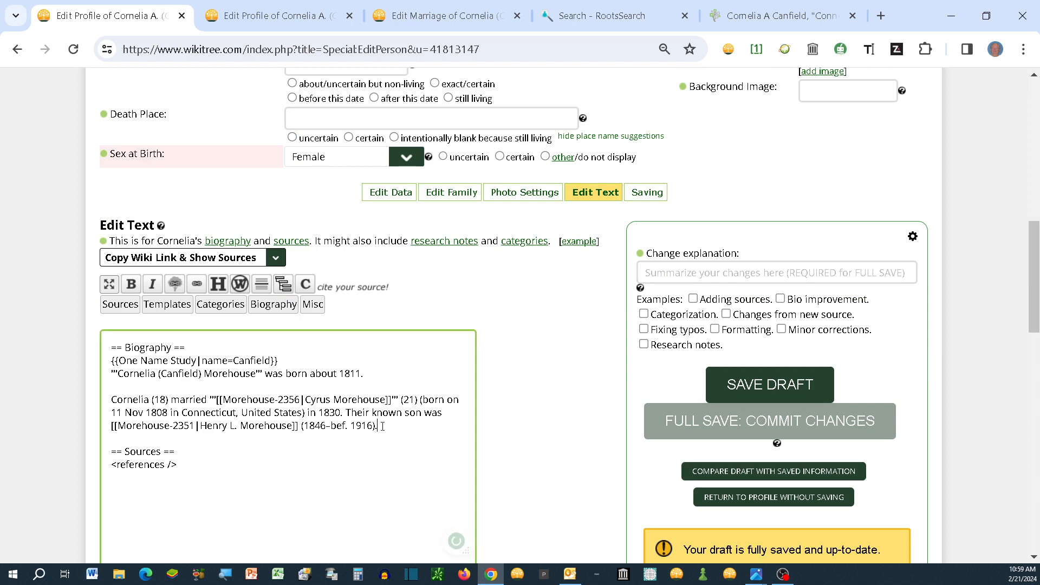
pyautogui.click(306, 285)
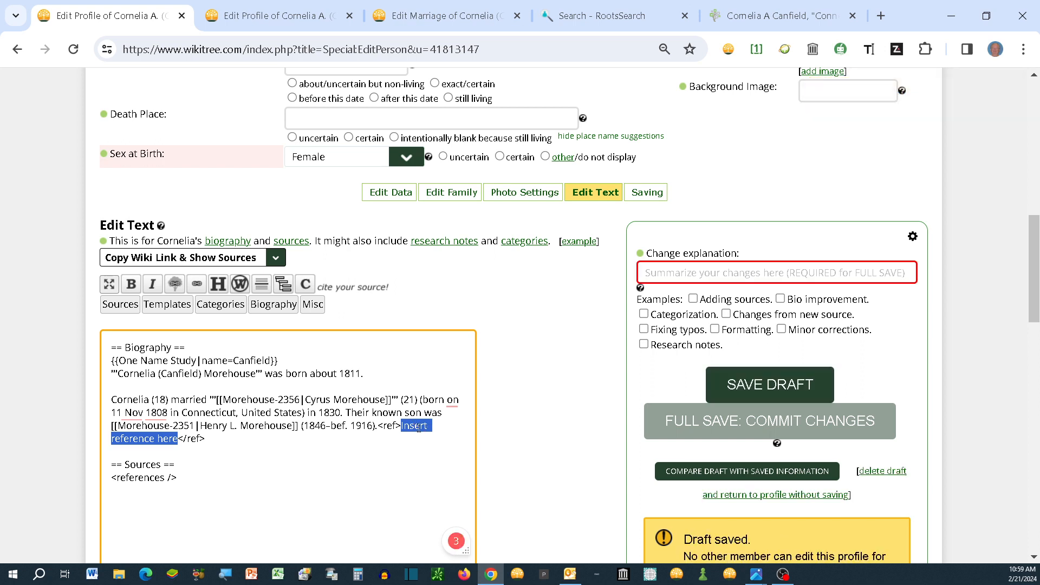
pyautogui.rightClick(417, 427)
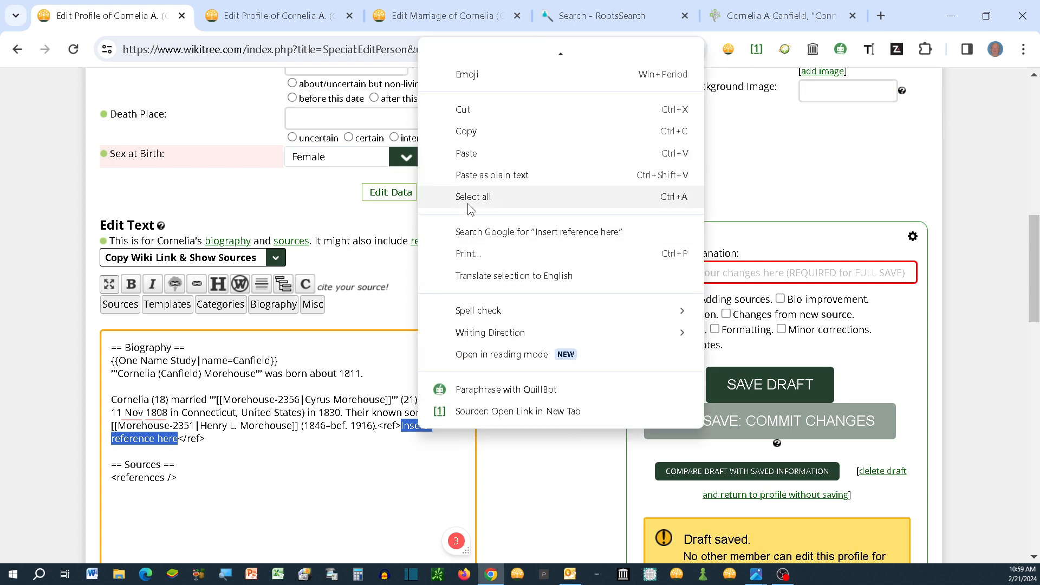
pyautogui.click(475, 161)
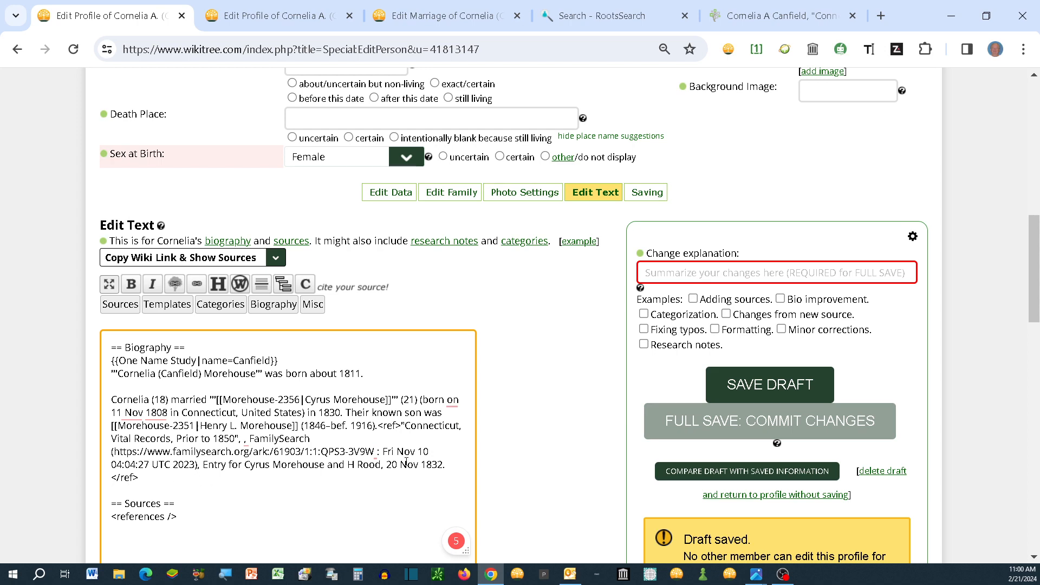
# Explain the changes as "Adding sources. Bio improvement." and commit a full save of the wife's profile.
pyautogui.scroll(-15, 528, 464)
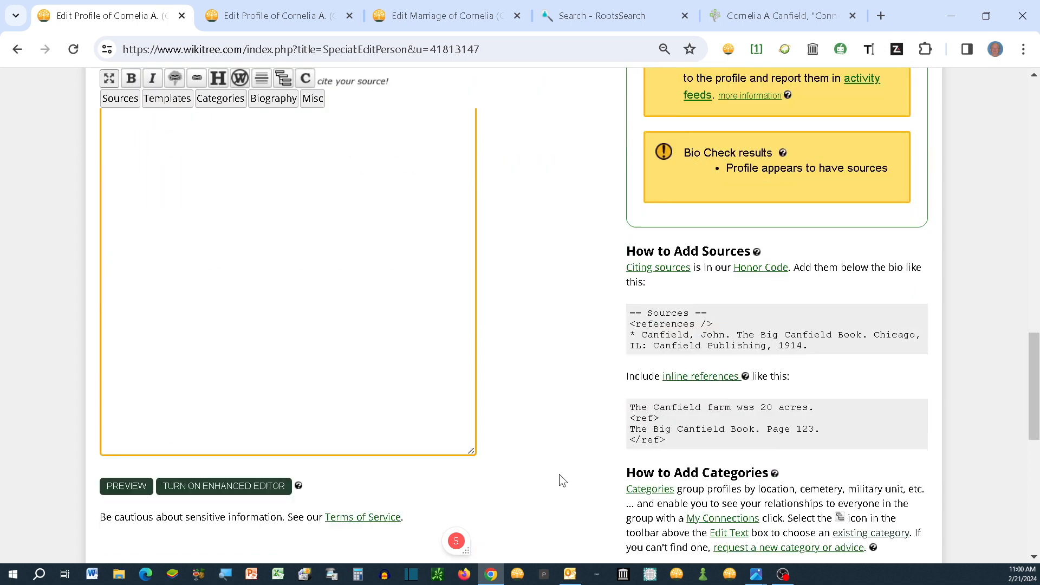
pyautogui.scroll(-1, 559, 476)
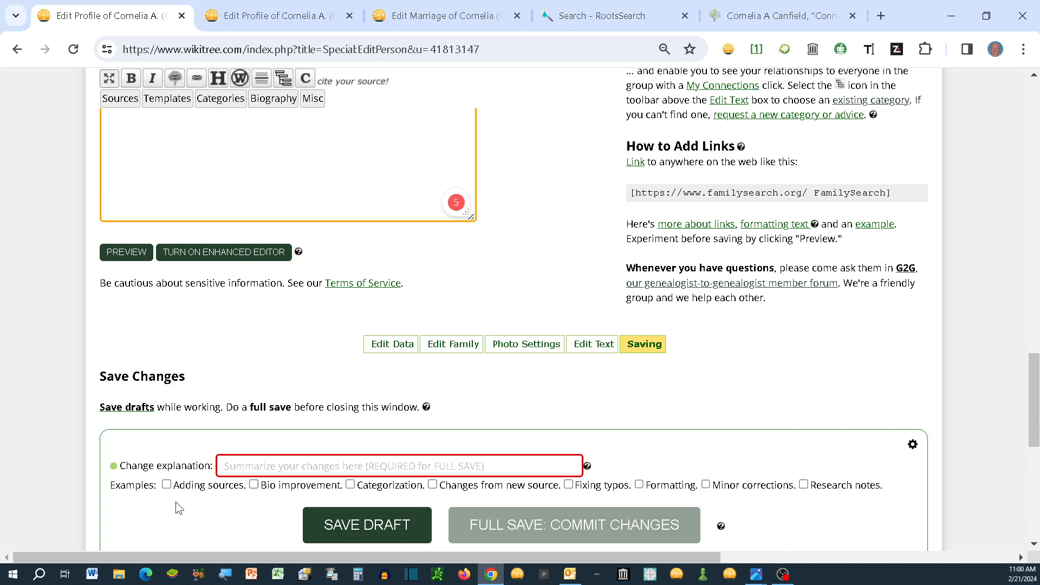
pyautogui.click(168, 486)
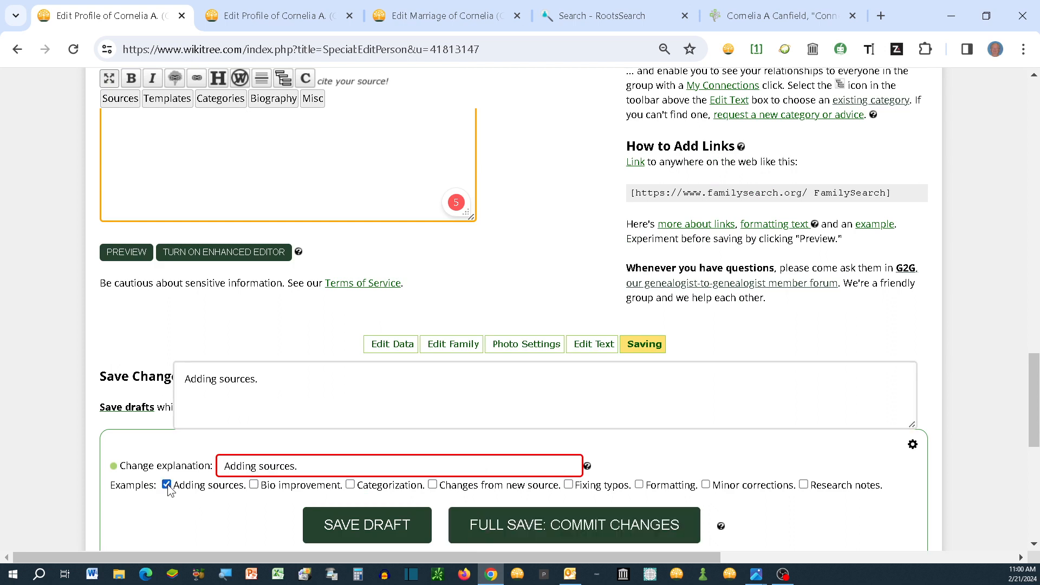
pyautogui.click(254, 484)
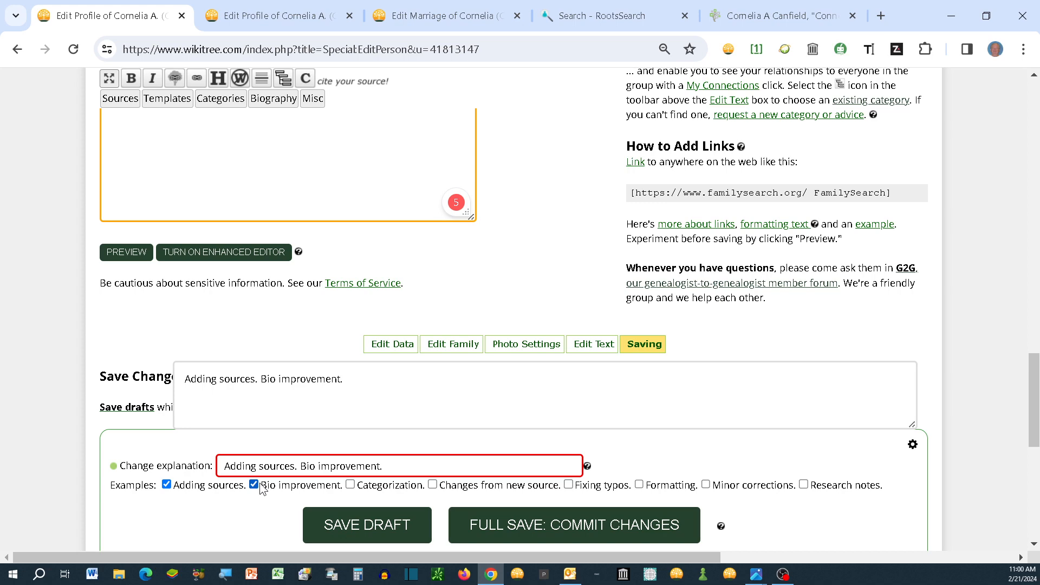
pyautogui.click(533, 526)
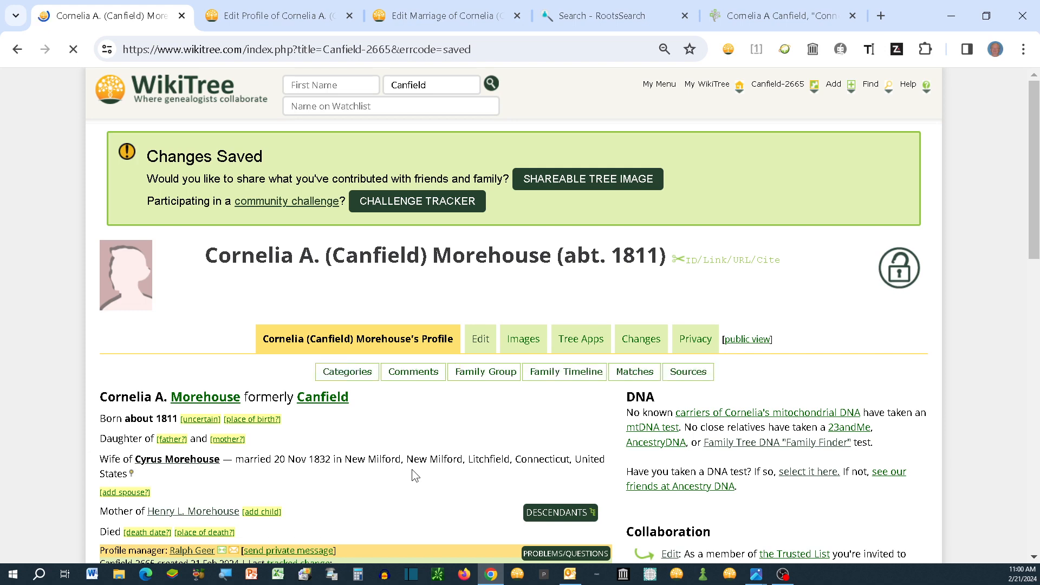
# Review the saved profile's biography and sources, and open the cited FamilySearch record link to check it.
pyautogui.scroll(-6, 412, 469)
pyautogui.scroll(-3, 418, 482)
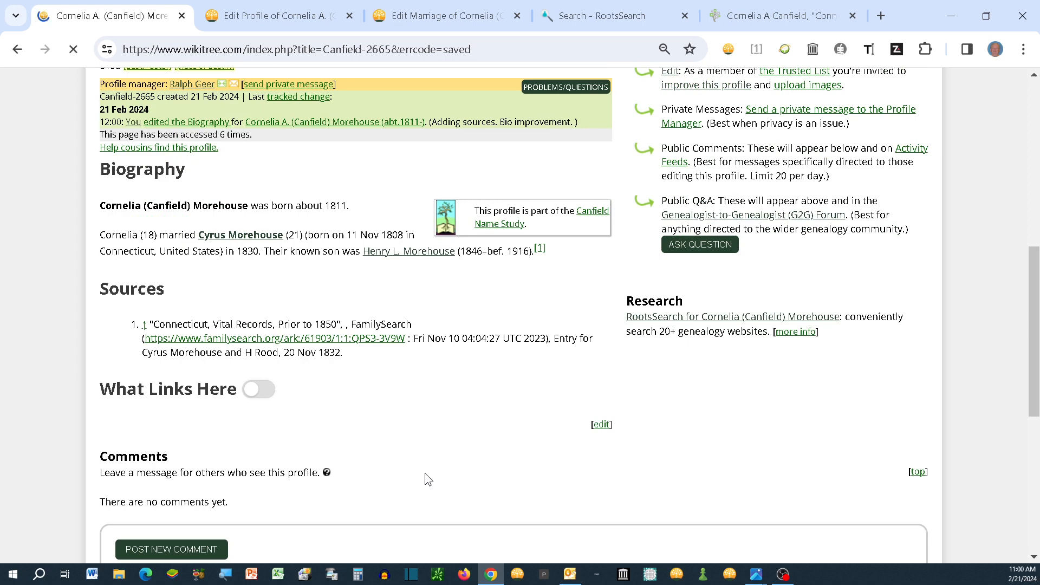
pyautogui.scroll(-4, 425, 474)
pyautogui.scroll(3, 426, 477)
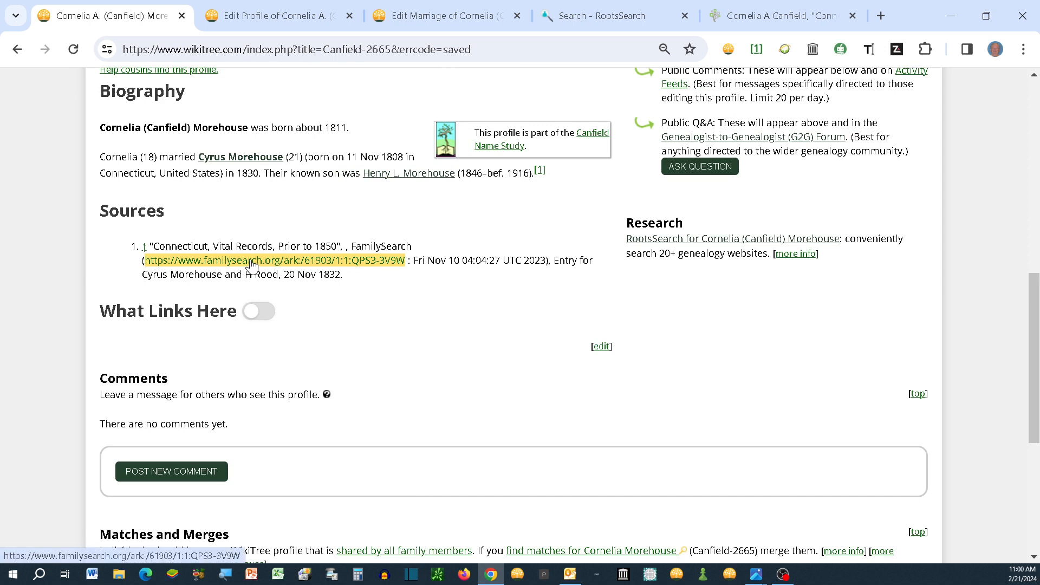
pyautogui.click(255, 261)
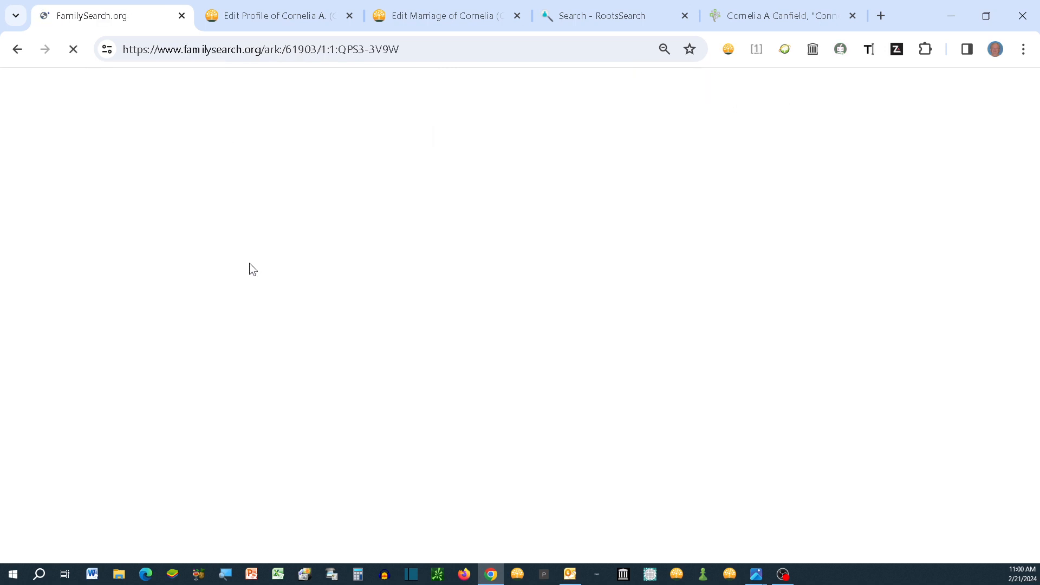